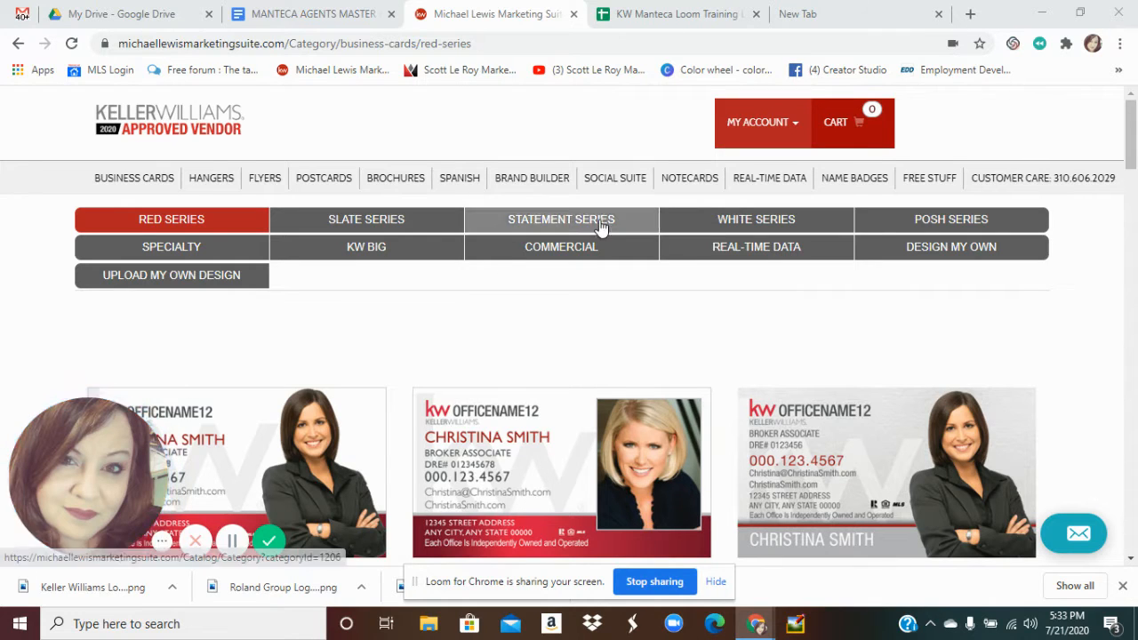
# Browse Jumbo Postcards, filter to I'VE MOVED, and pick the 'Postcard Front I Moved 01' template
pyautogui.click(324, 180)
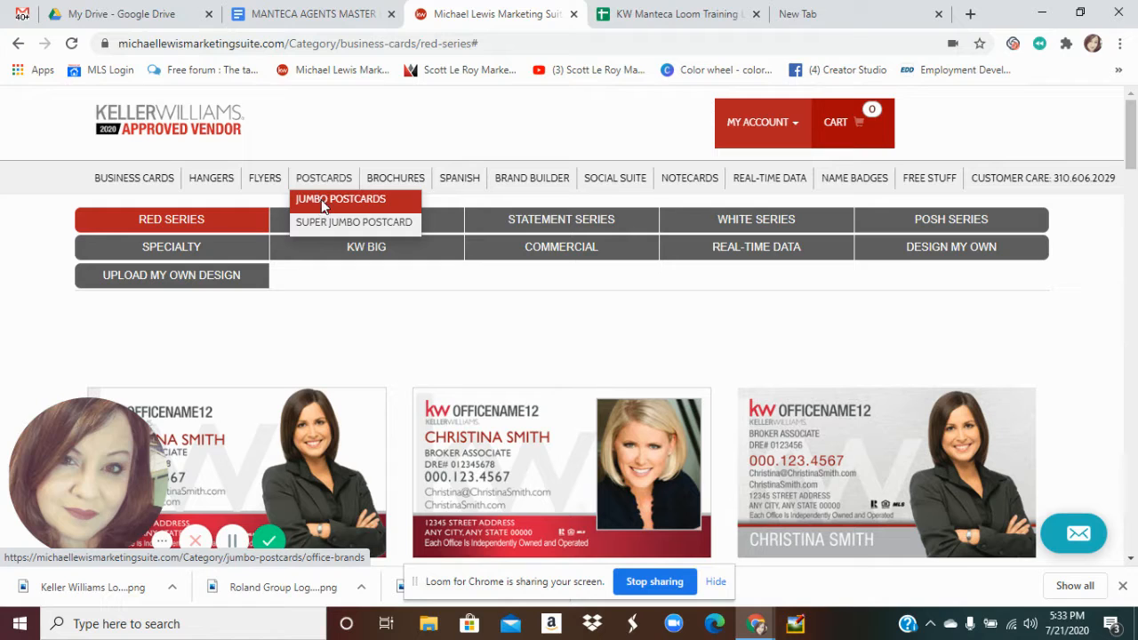
pyautogui.click(323, 201)
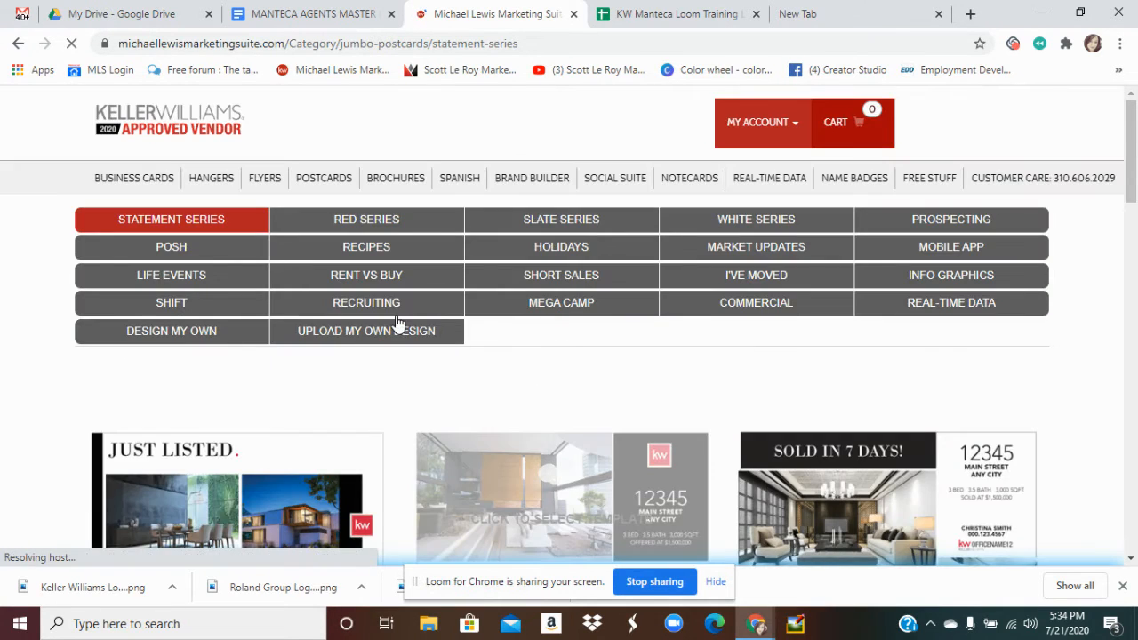
pyautogui.moveTo(327, 187)
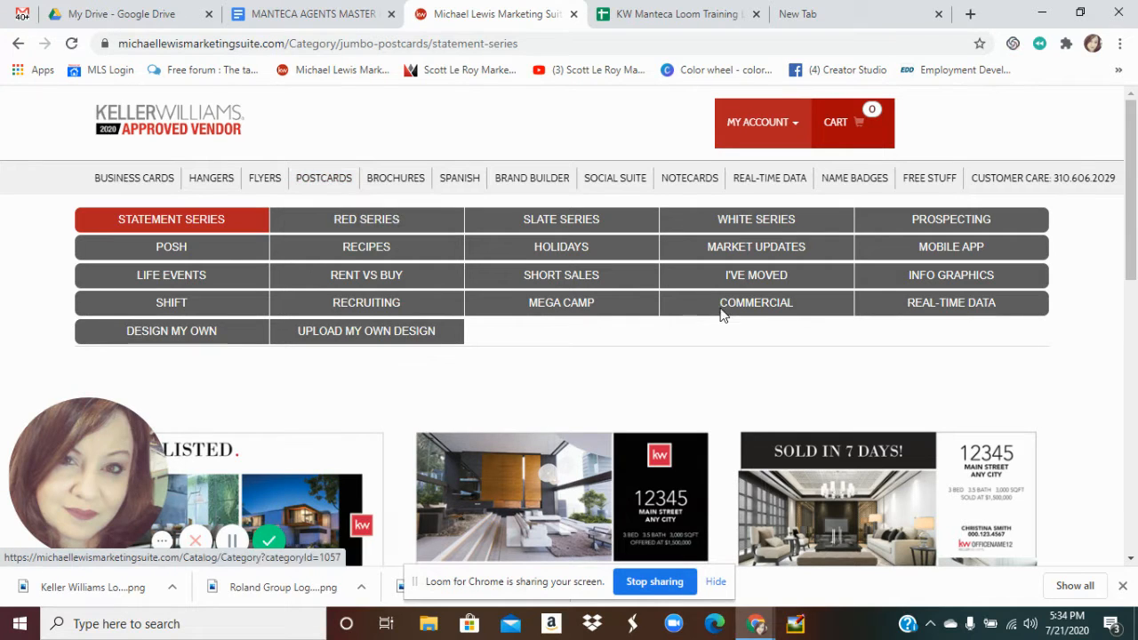
pyautogui.click(760, 277)
pyautogui.click(761, 276)
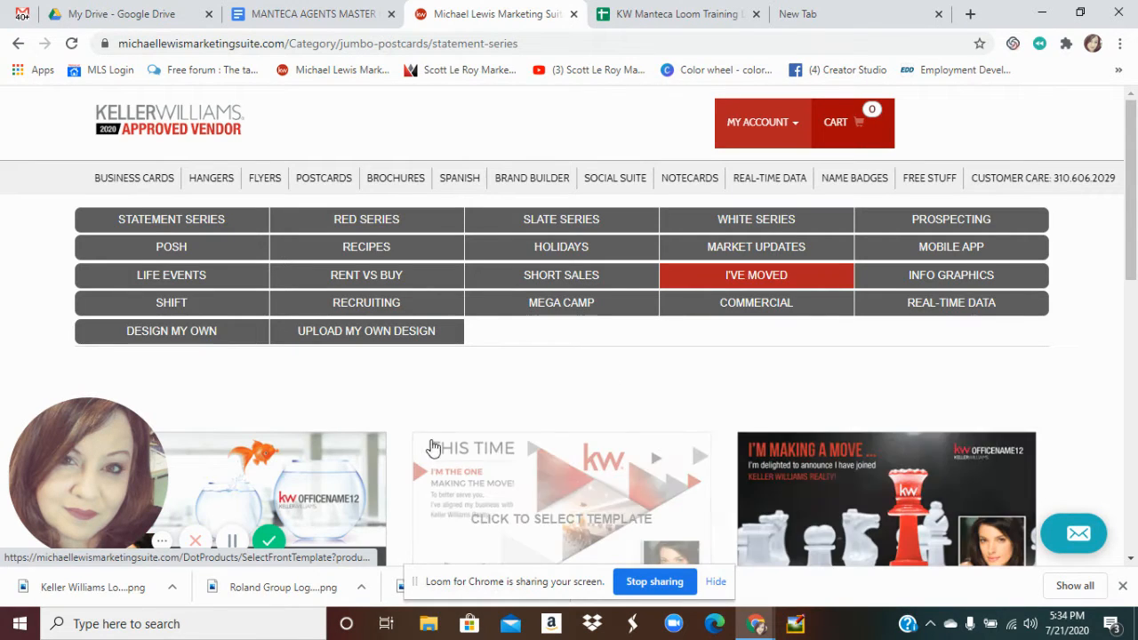
pyautogui.click(298, 456)
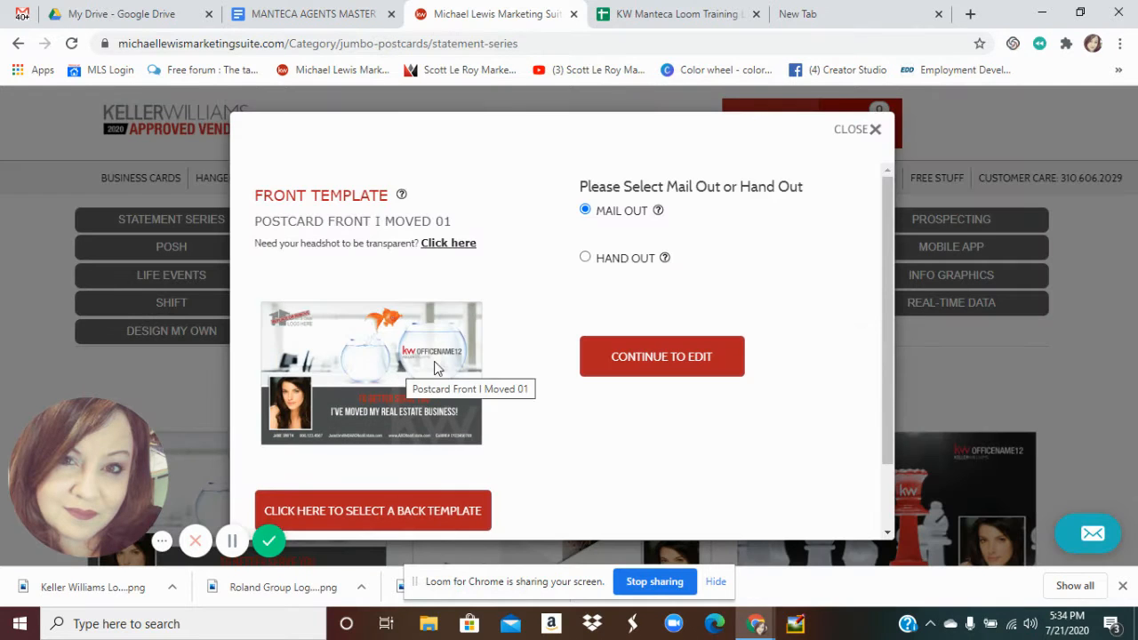
# Pair the I Moved 01 front with the Postcard Back Red 10 design and open the editor
pyautogui.click(450, 513)
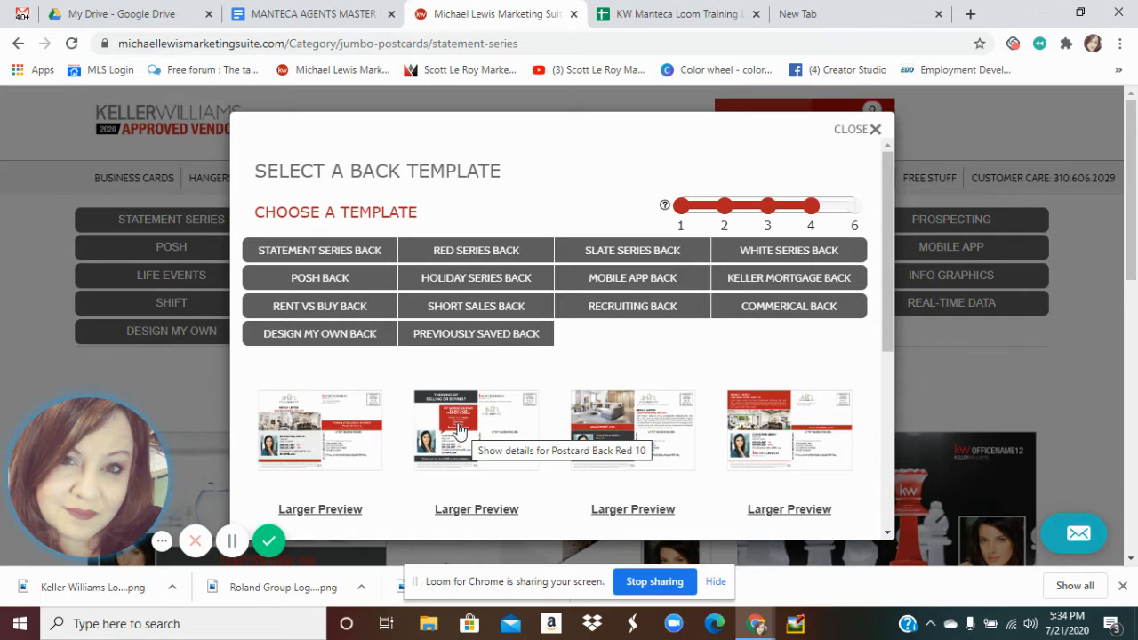
pyautogui.click(459, 431)
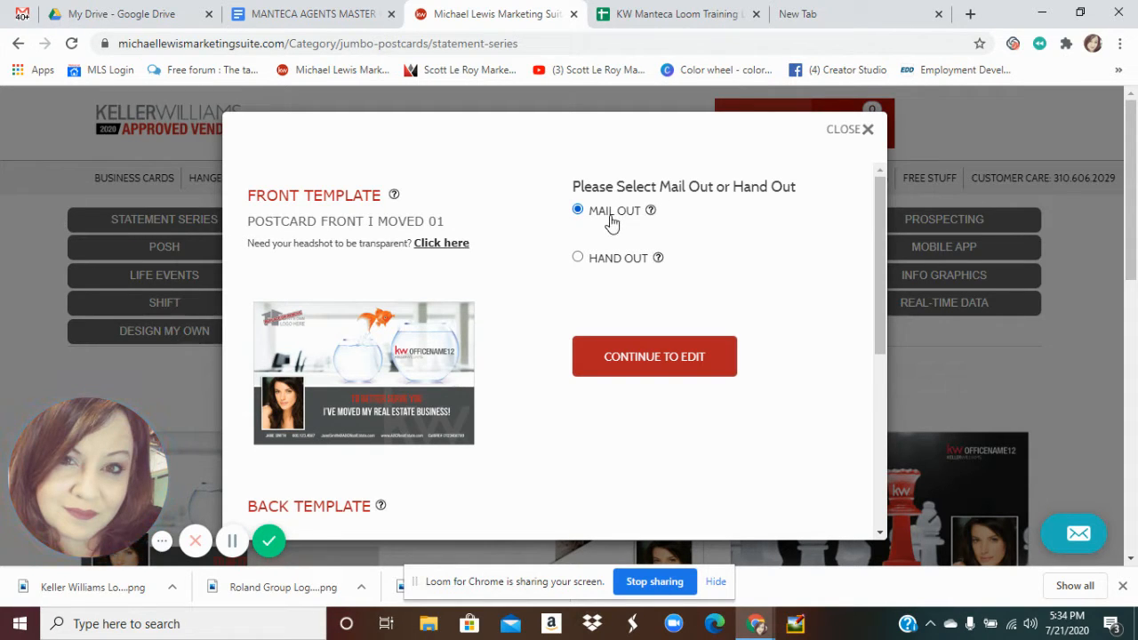
pyautogui.click(647, 360)
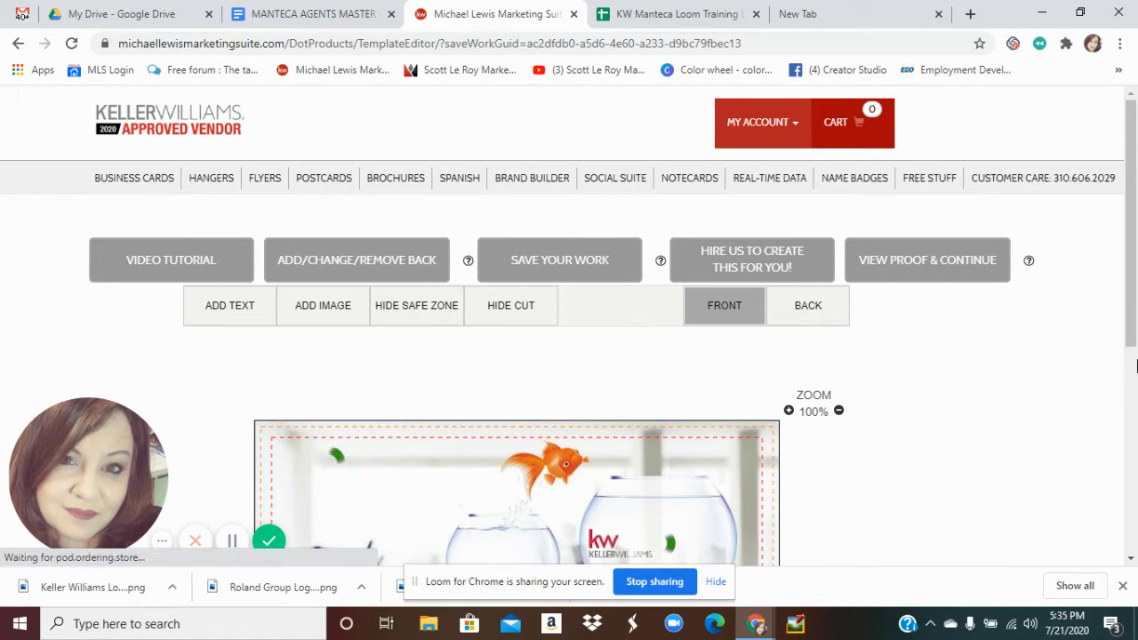
# Zoom the browser out two steps so the whole goldfish postcard front fits on screen
pyautogui.scroll(-2, 1134, 356)
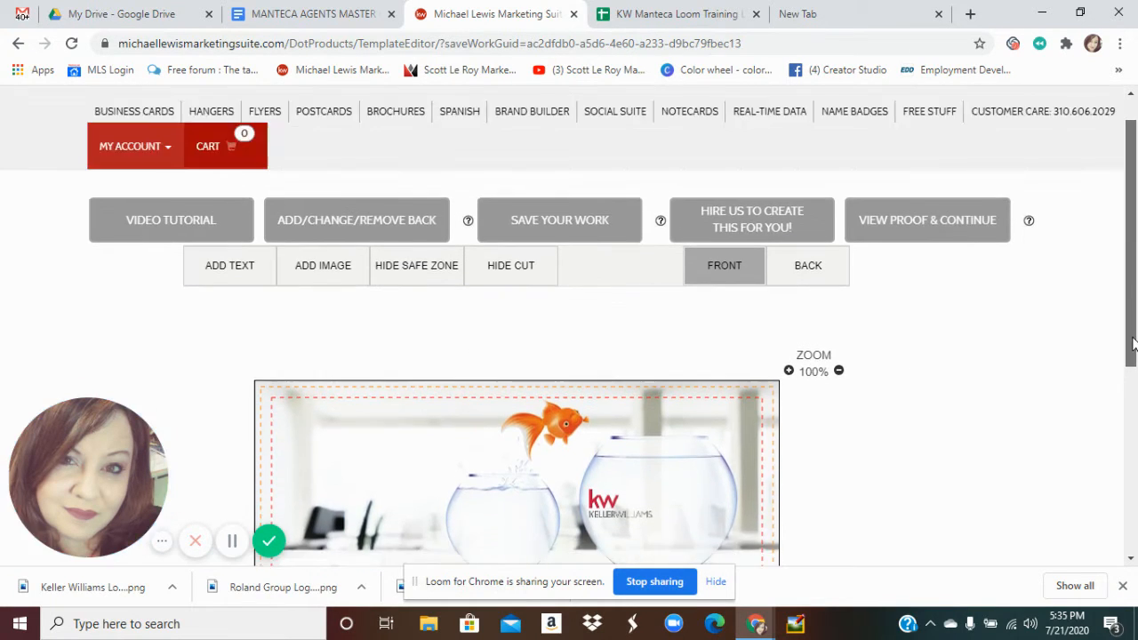
pyautogui.moveTo(1134, 345); pyautogui.dragTo(1135, 400)
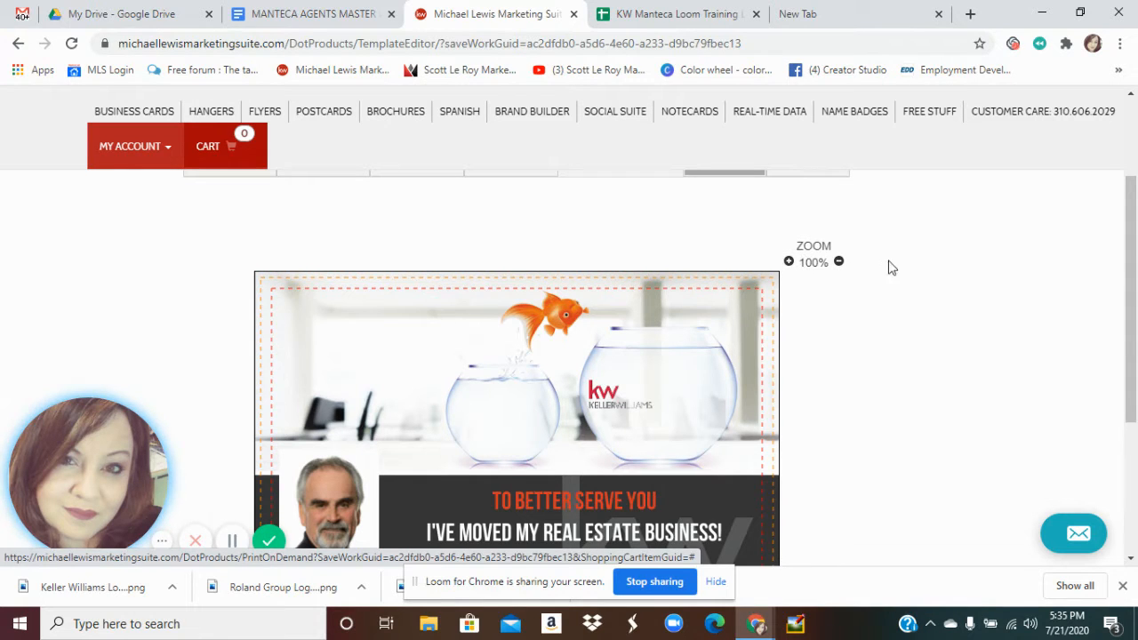
pyautogui.moveTo(1133, 212); pyautogui.dragTo(1134, 128)
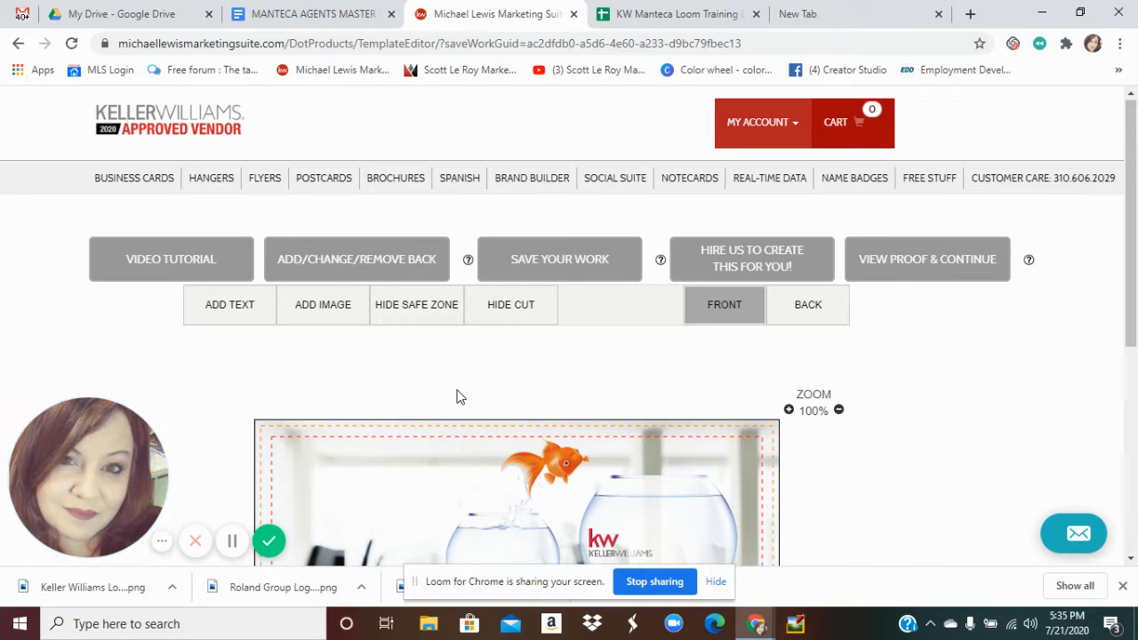
pyautogui.hotkey('ctrl', '-')
pyautogui.hotkey('ctrl', '-')
pyautogui.hotkey('ctrl', '-')
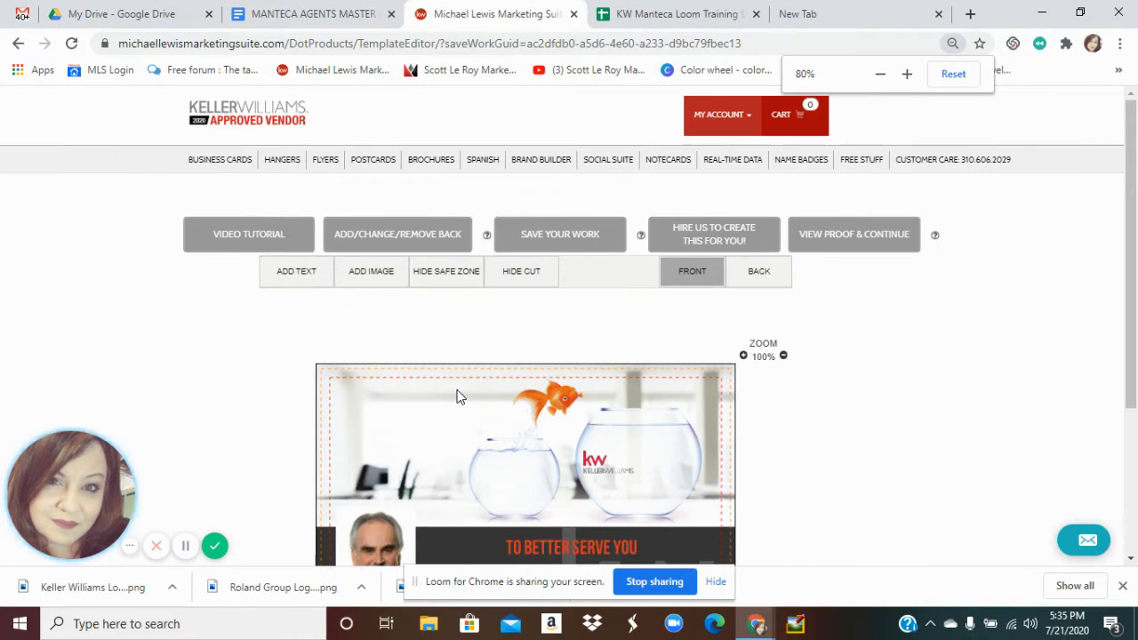
pyautogui.hotkey('ctrl', '-')
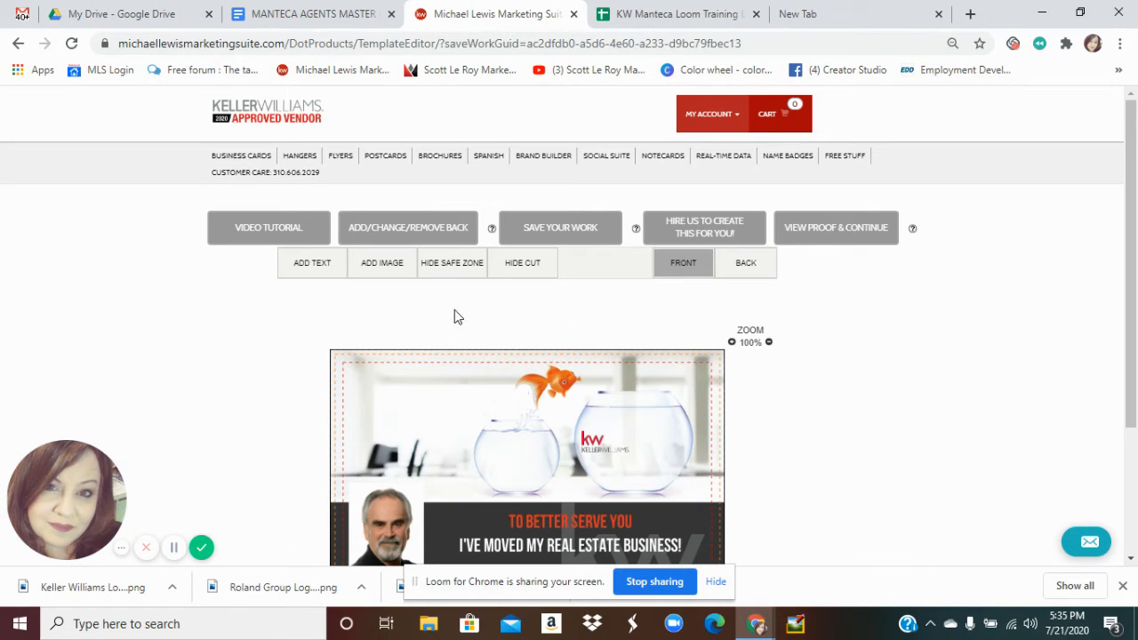
pyautogui.moveTo(1127, 356); pyautogui.dragTo(1131, 418)
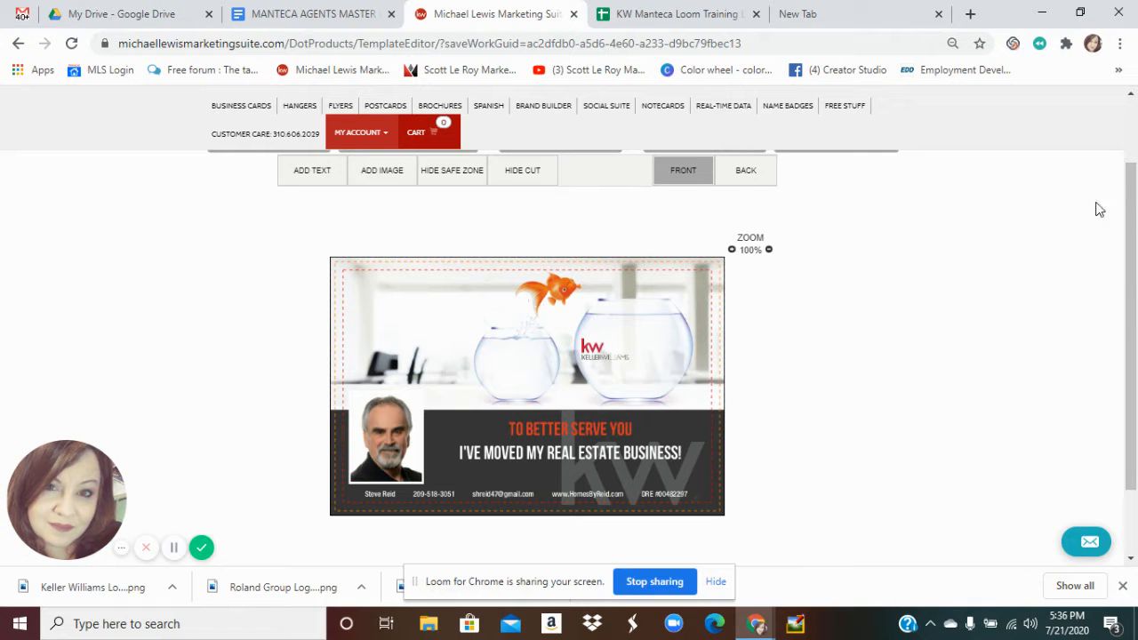
pyautogui.moveTo(1129, 157)
pyautogui.mouseDown()
pyautogui.moveTo(1125, 113)
pyautogui.moveTo(1127, 177)
pyautogui.moveTo(1126, 157)
pyautogui.mouseUp()
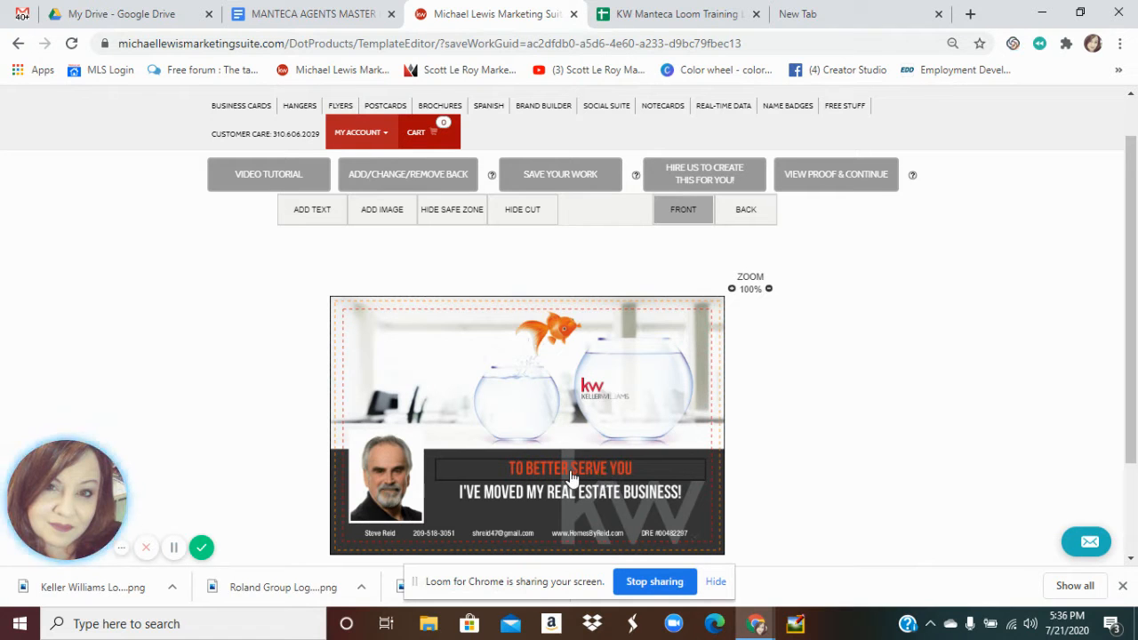
# Replace the headline with 'ROLAND GROUP REAL ESTATE HAS PARTNERED WITH KELLER WILLIAMS MANTECA!' and enlarge its box
pyautogui.doubleClick(531, 498)
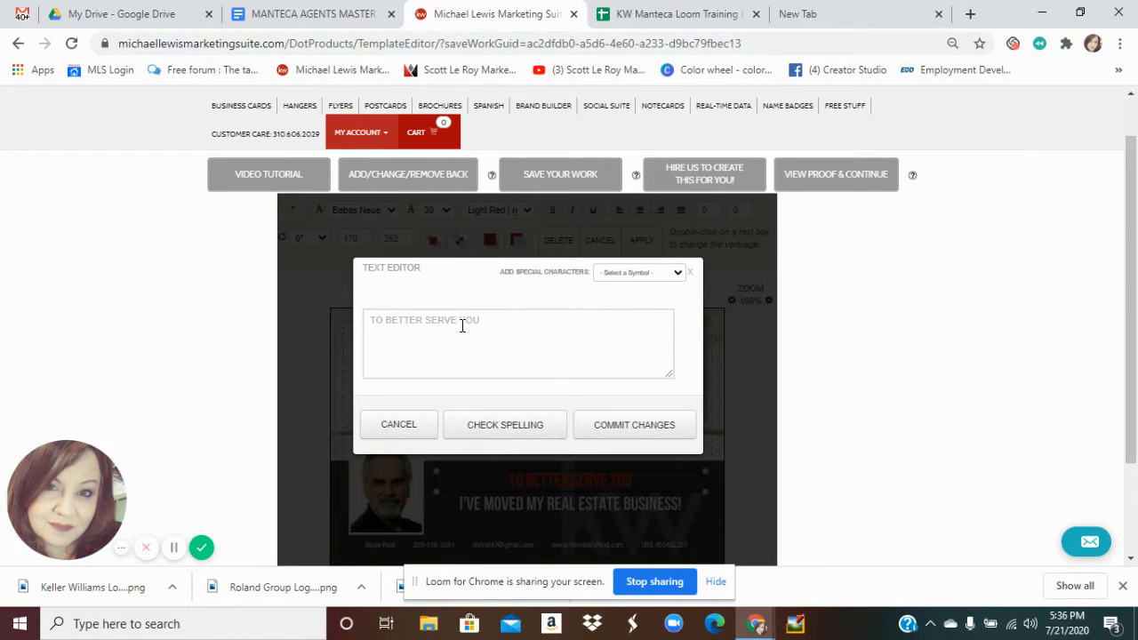
pyautogui.click(417, 426)
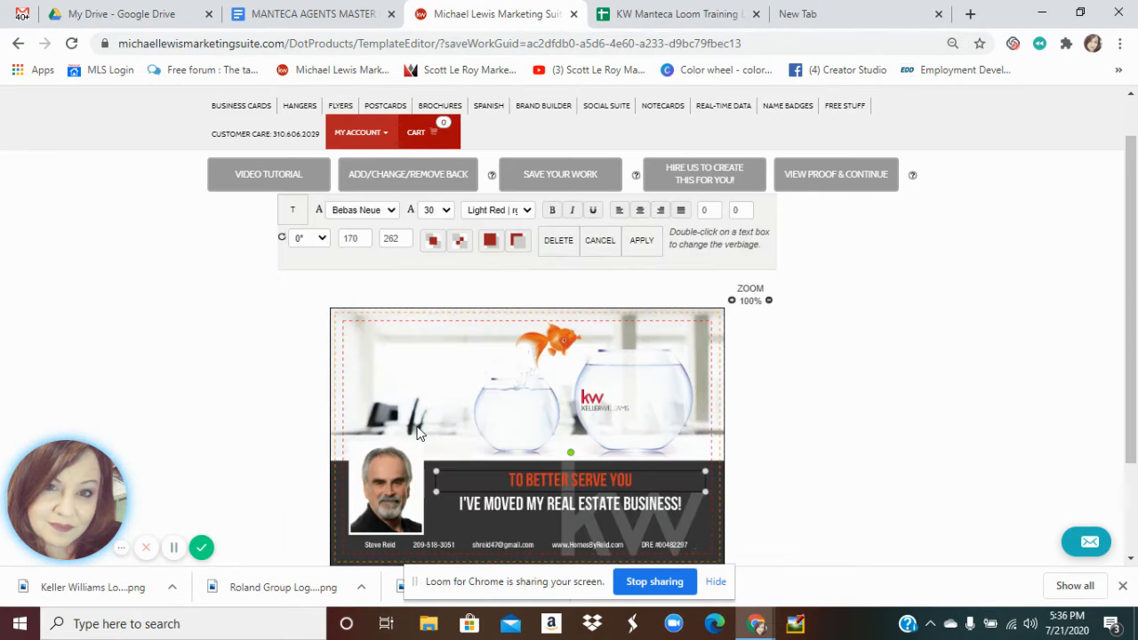
pyautogui.doubleClick(520, 514)
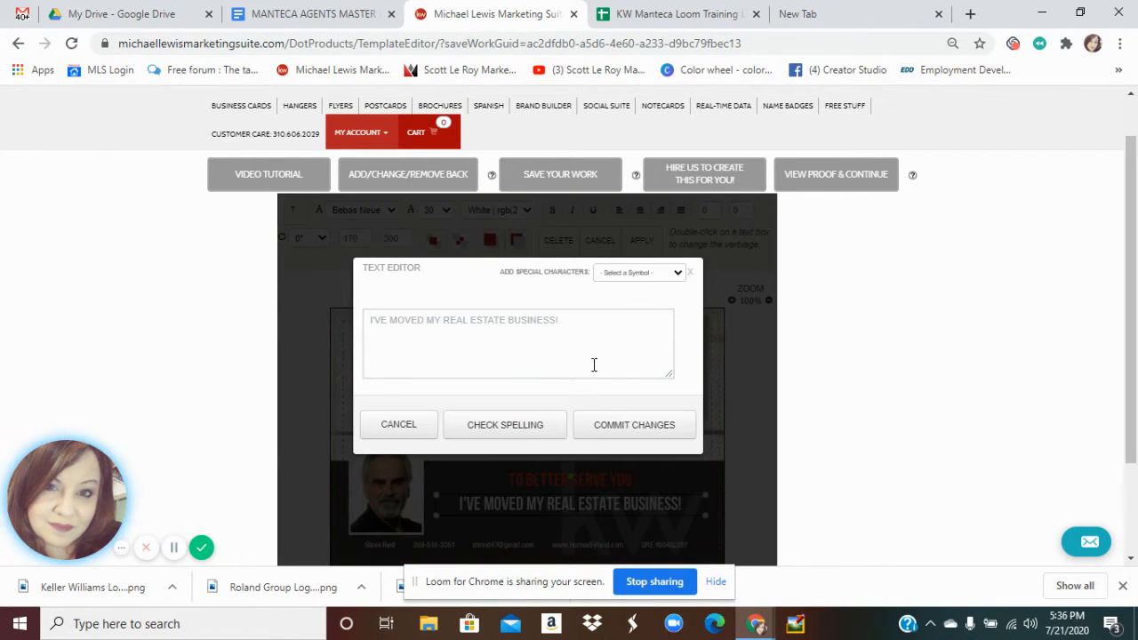
pyautogui.click(573, 324)
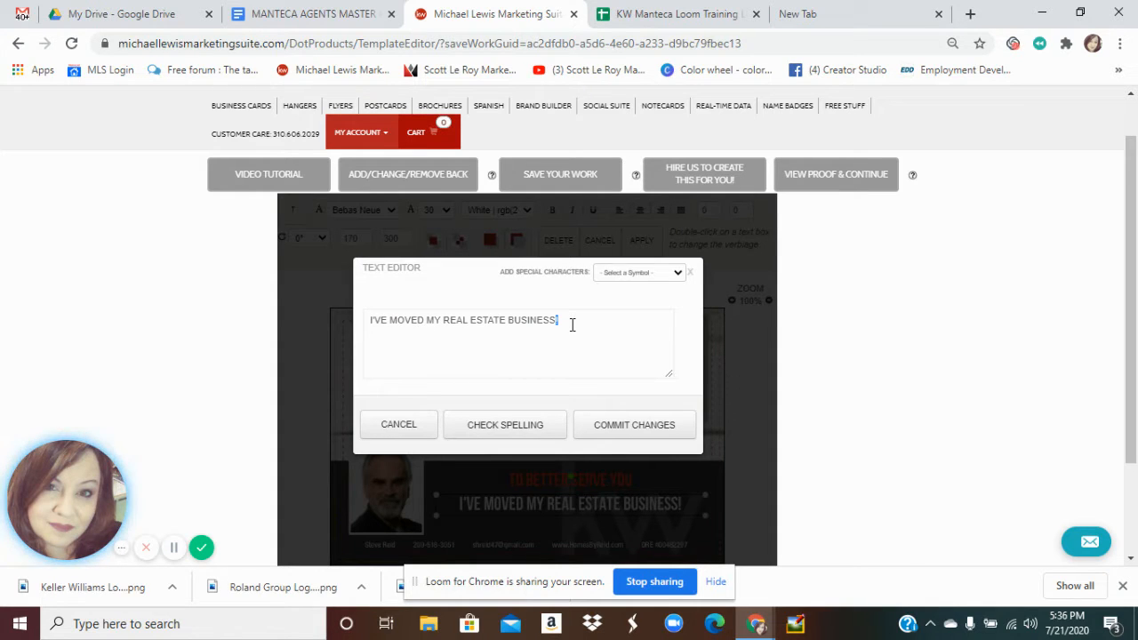
pyautogui.hotkey('ctrl', 'a')
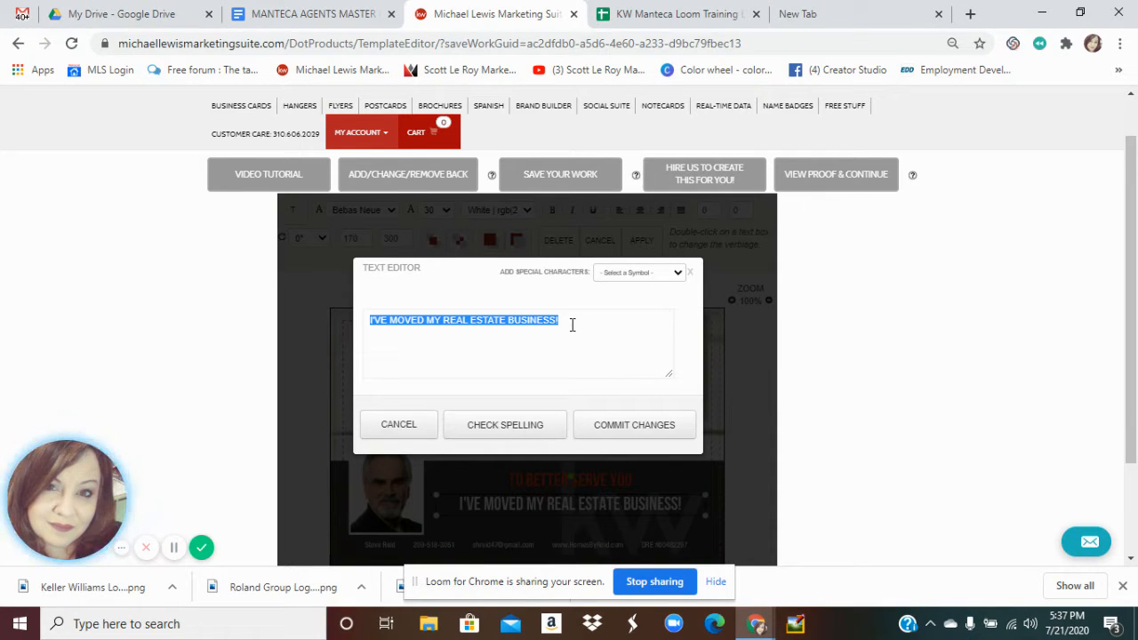
pyautogui.write('ROLAND GROU')
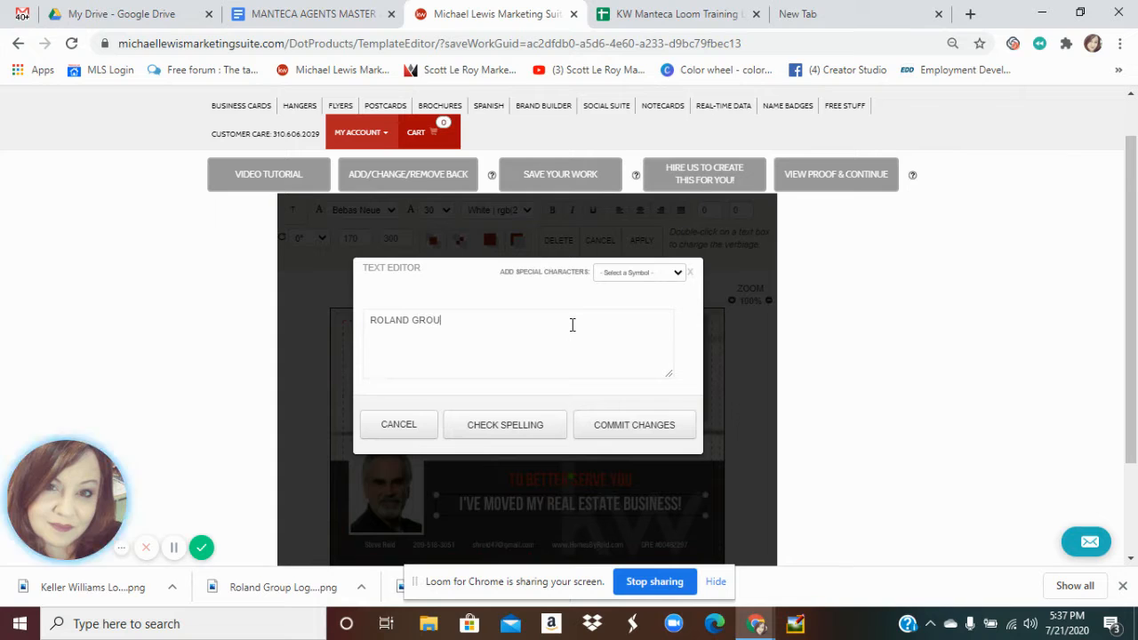
pyautogui.write('P REAL ESTATE HAS PARTNERED')
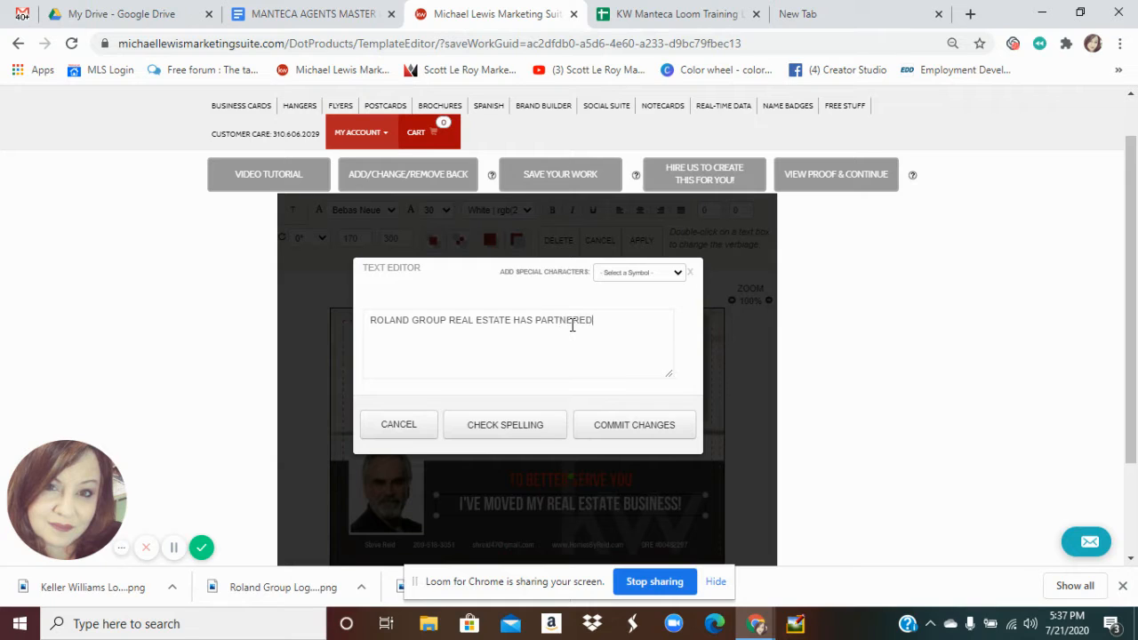
pyautogui.write(' WITH KEL')
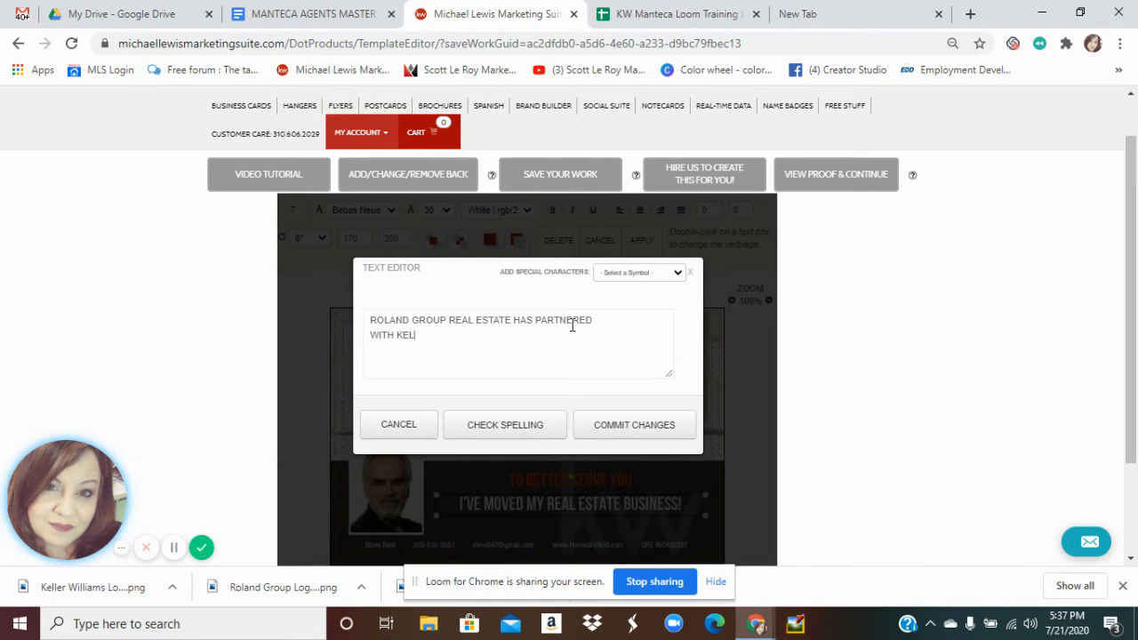
pyautogui.write('LER WILLIAMS MANTECA')
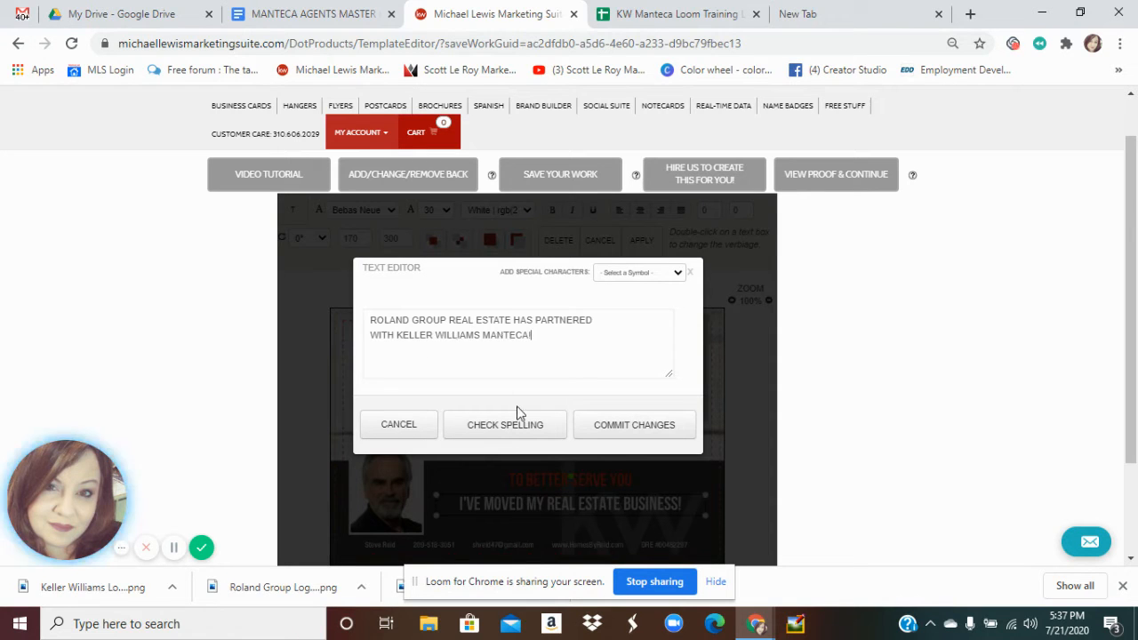
pyautogui.click(621, 434)
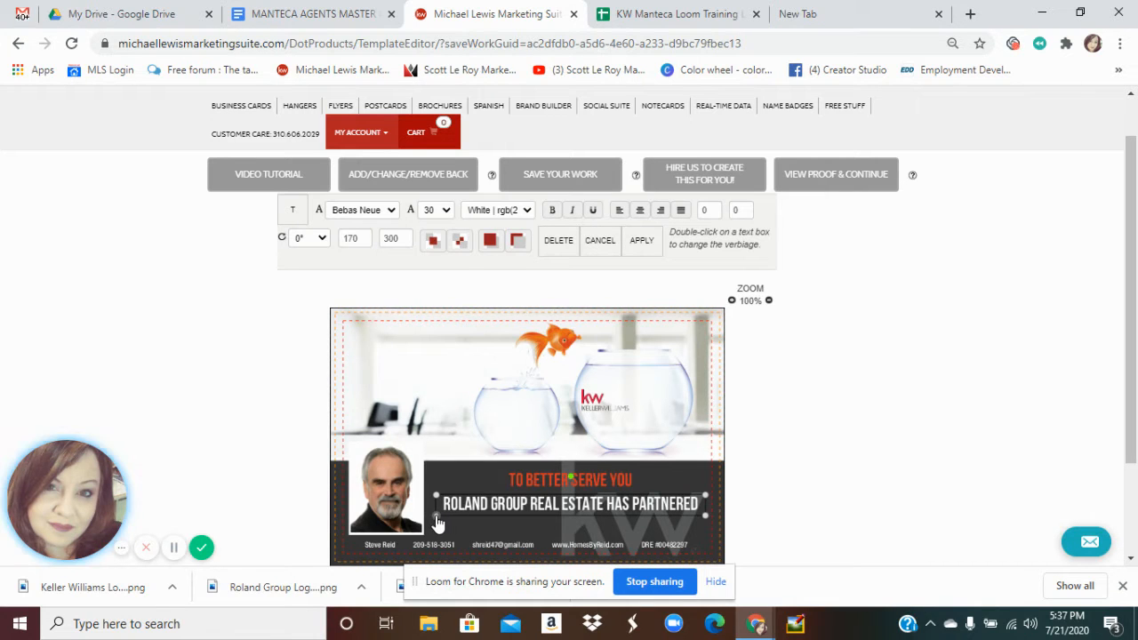
pyautogui.moveTo(437, 518); pyautogui.dragTo(437, 539)
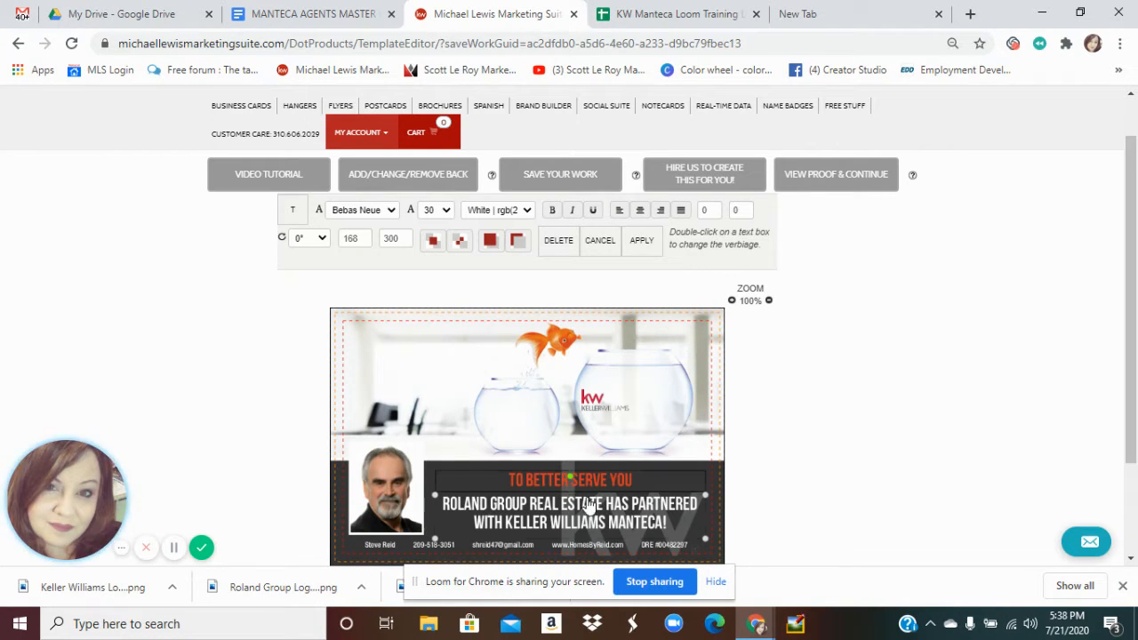
pyautogui.click(365, 552)
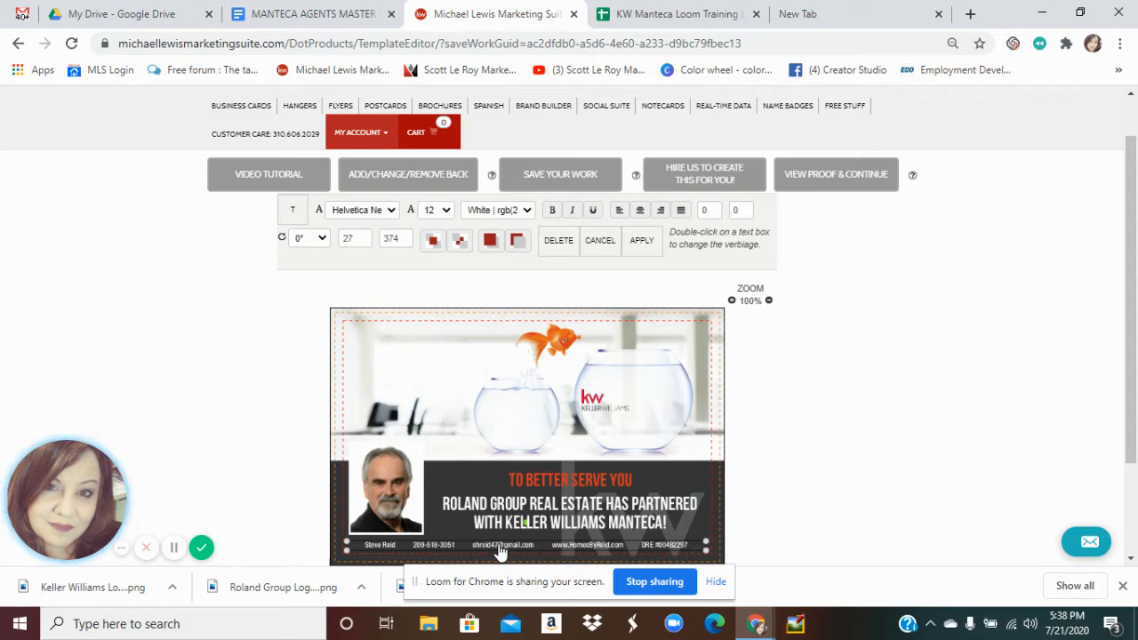
pyautogui.click(449, 215)
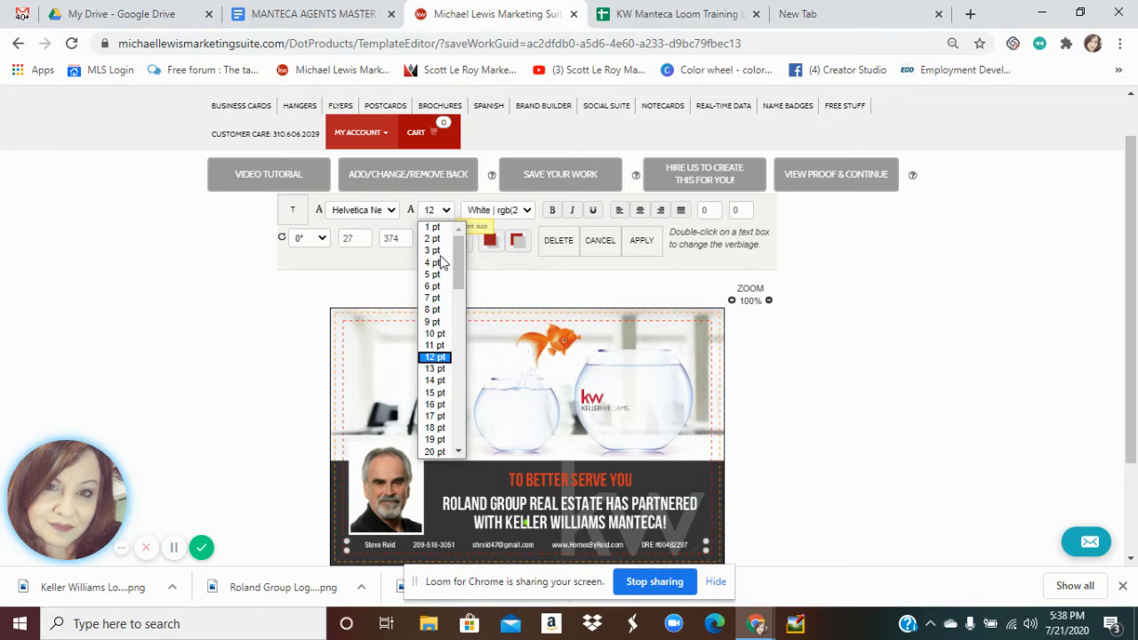
pyautogui.click(436, 381)
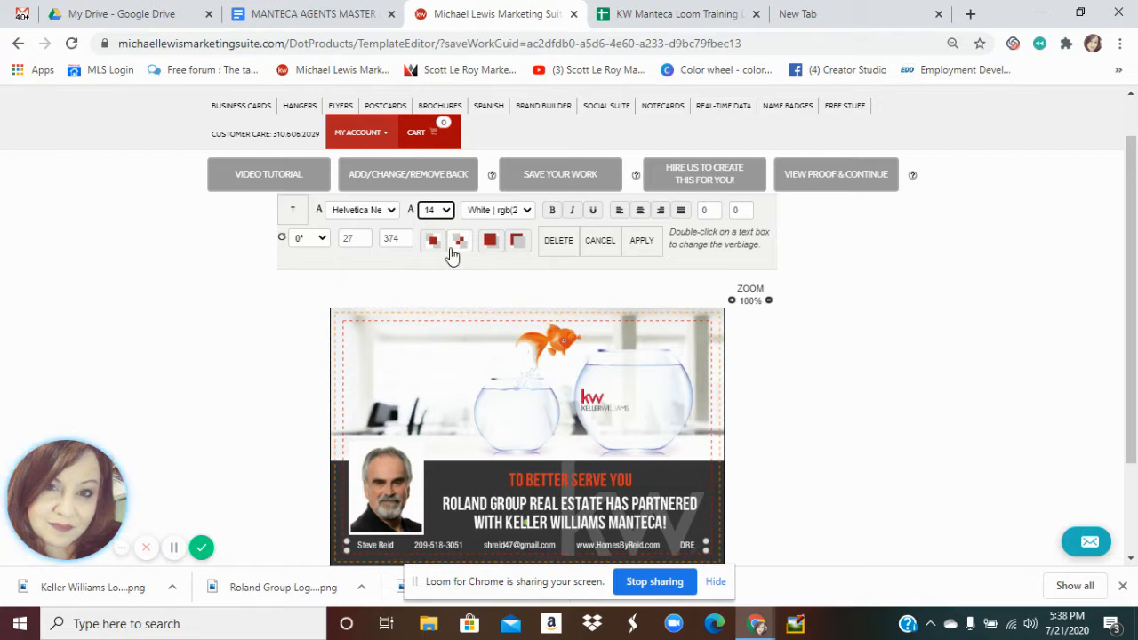
pyautogui.click(446, 213)
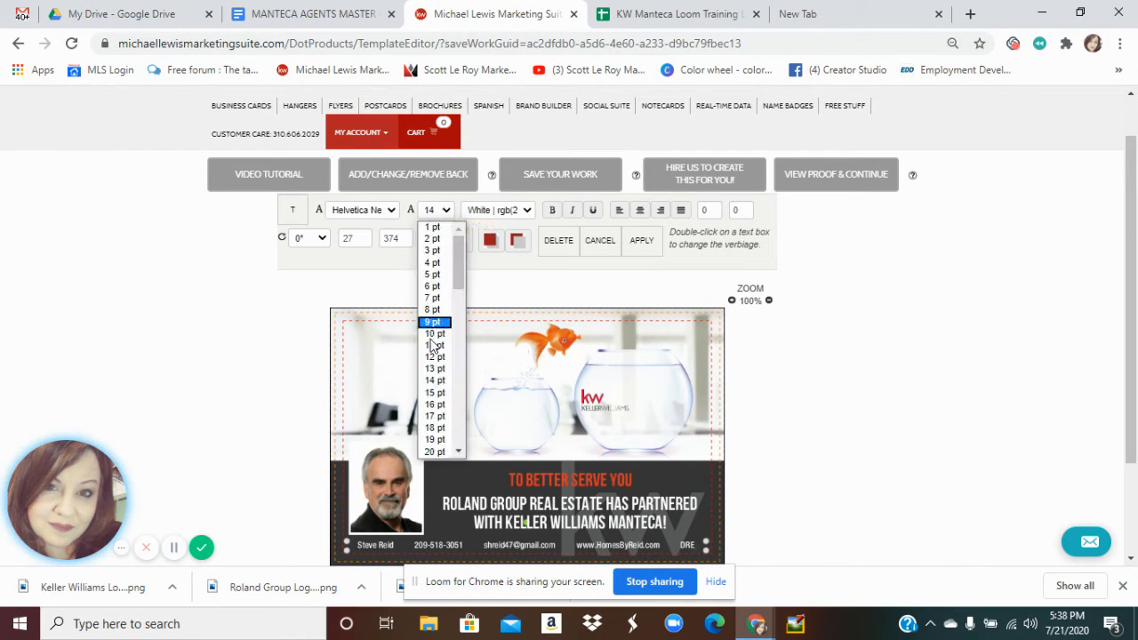
pyautogui.click(430, 358)
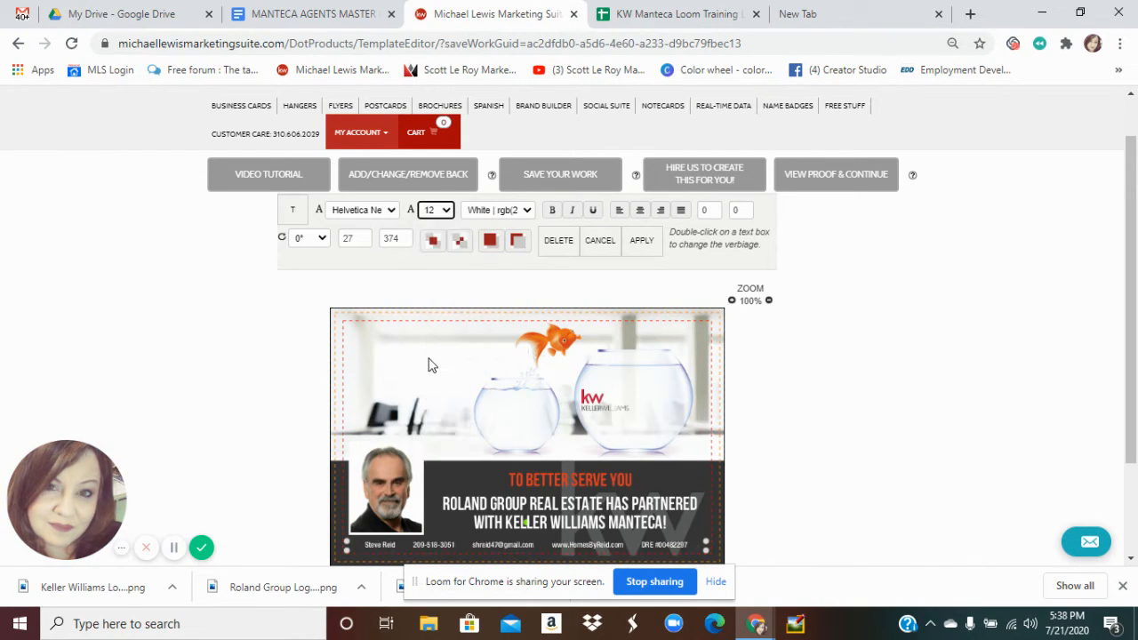
pyautogui.click(446, 212)
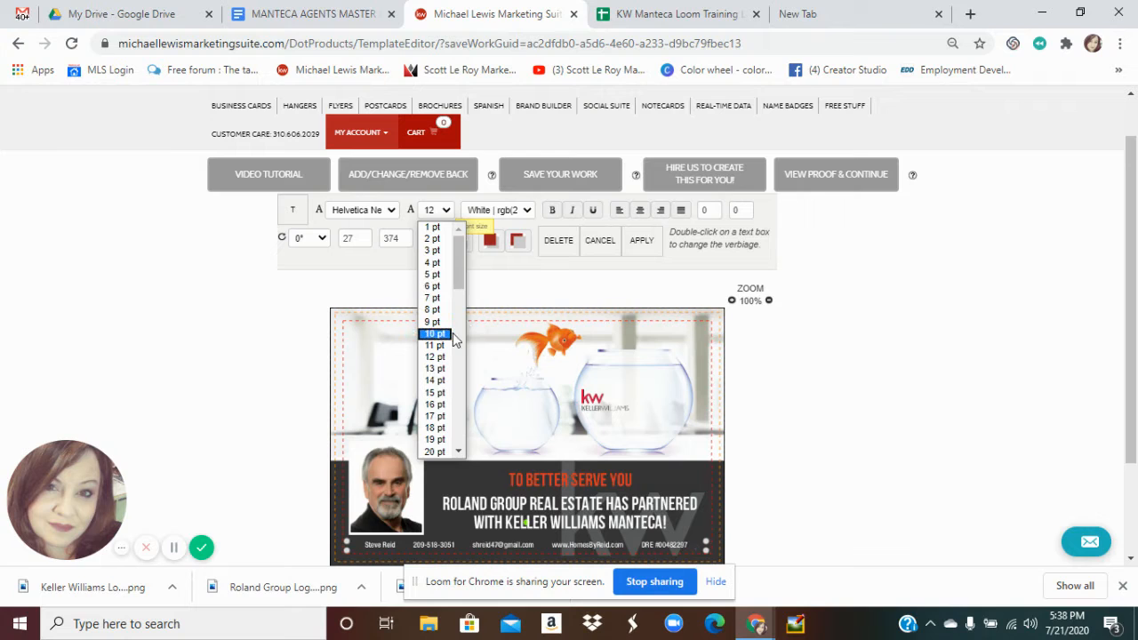
pyautogui.click(798, 446)
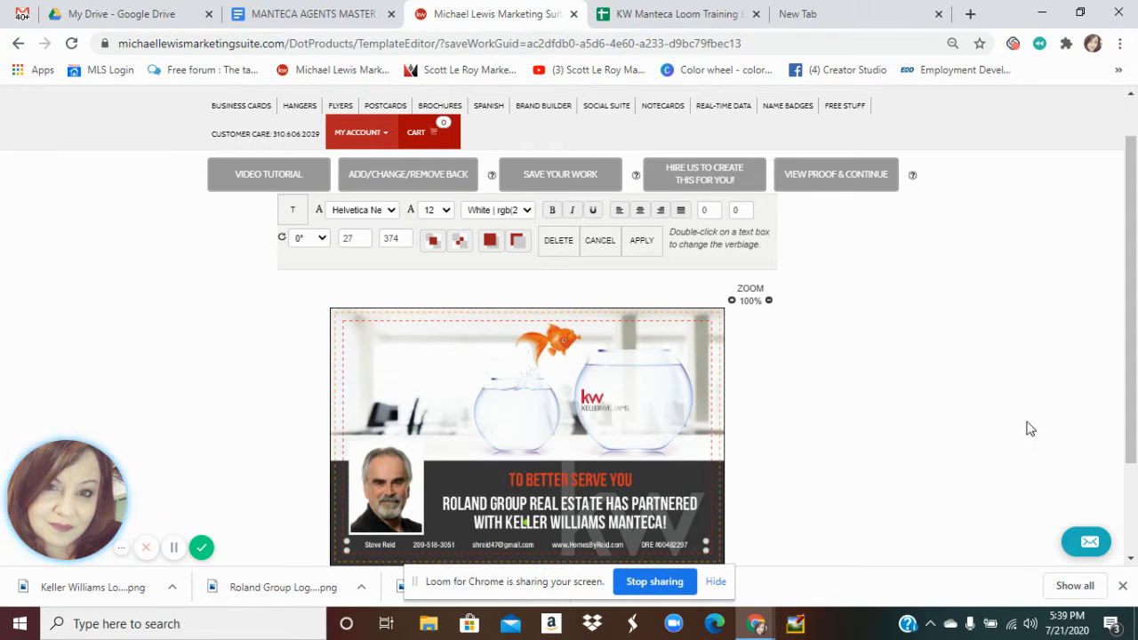
pyautogui.scroll(-1, 1132, 356)
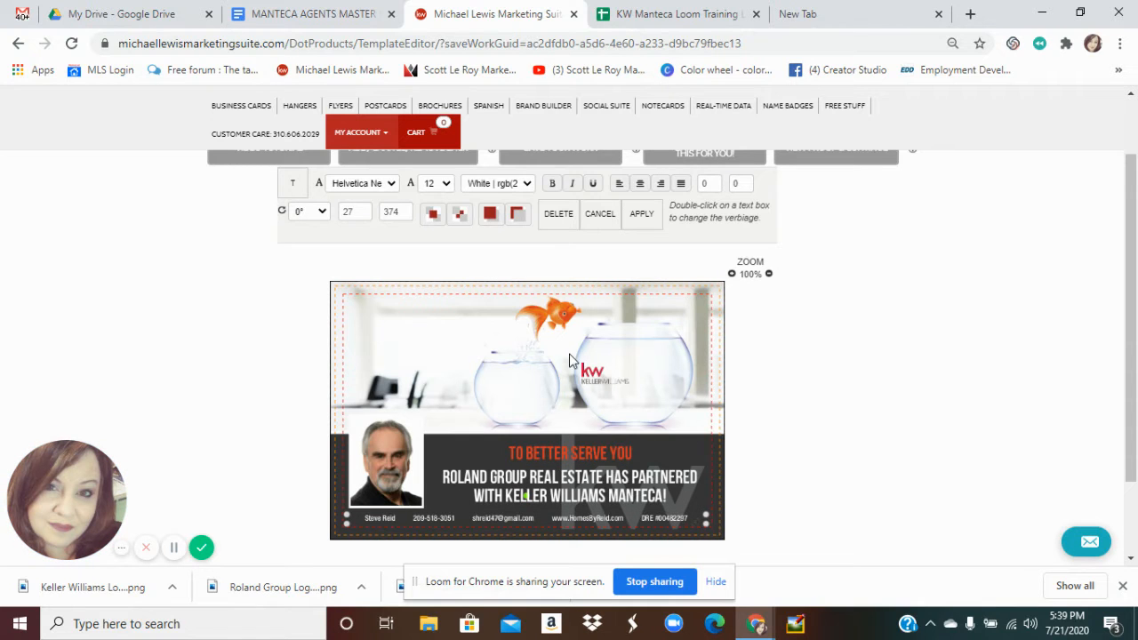
pyautogui.moveTo(1136, 222); pyautogui.dragTo(1135, 195)
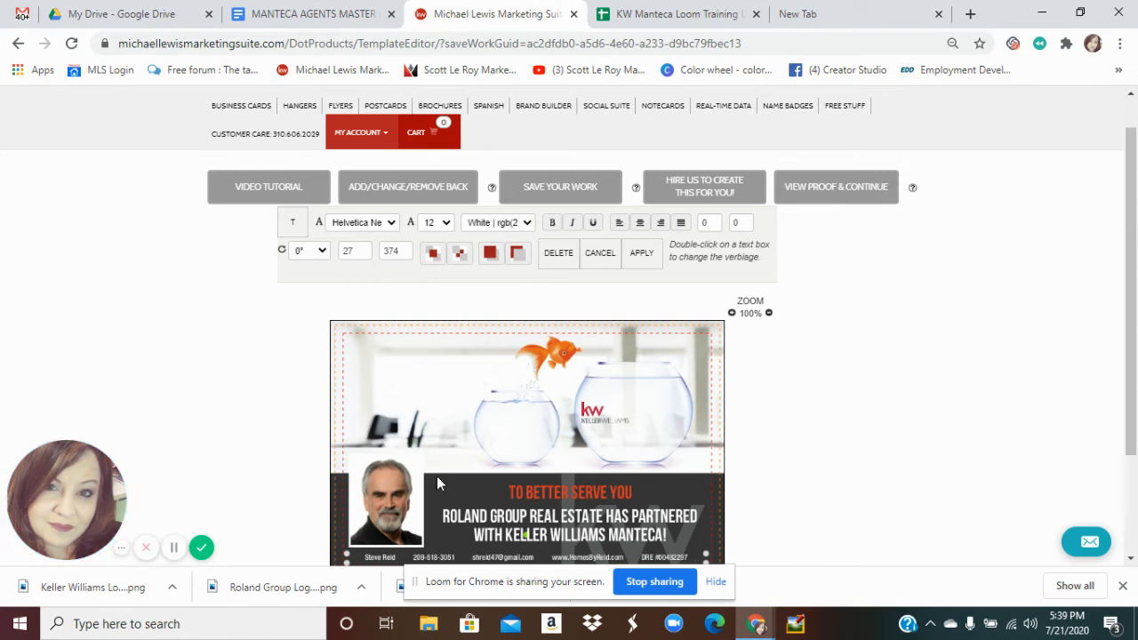
# Confirm the KW logo is locked and select the agent's headshot photo
pyautogui.scroll(-1, 178, 544)
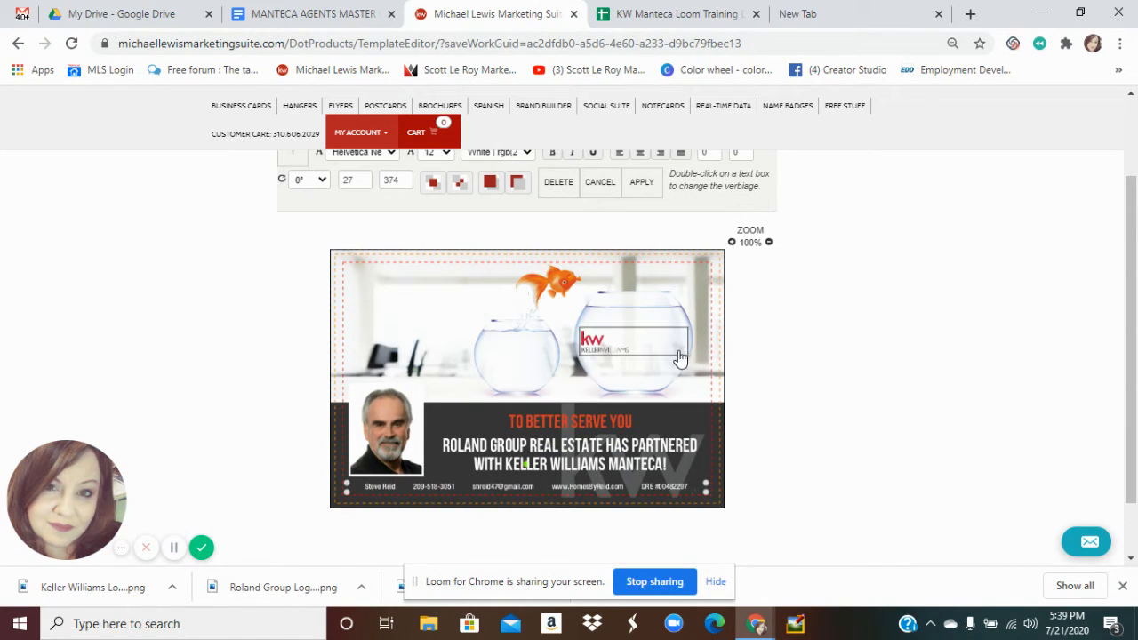
pyautogui.click(646, 350)
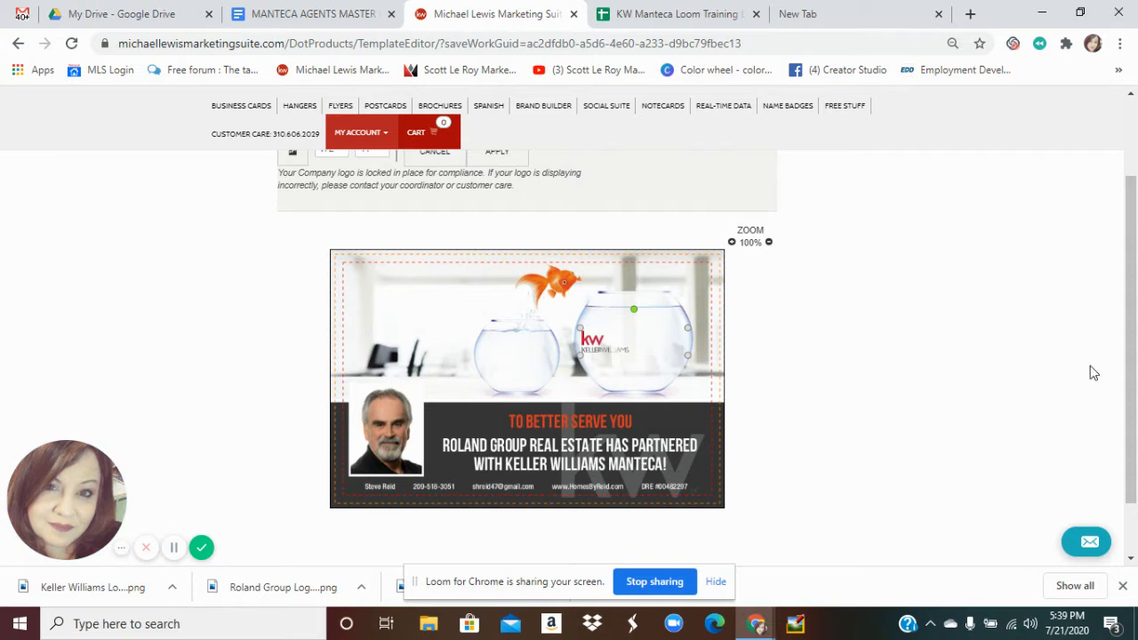
pyautogui.moveTo(1135, 183); pyautogui.dragTo(1134, 151)
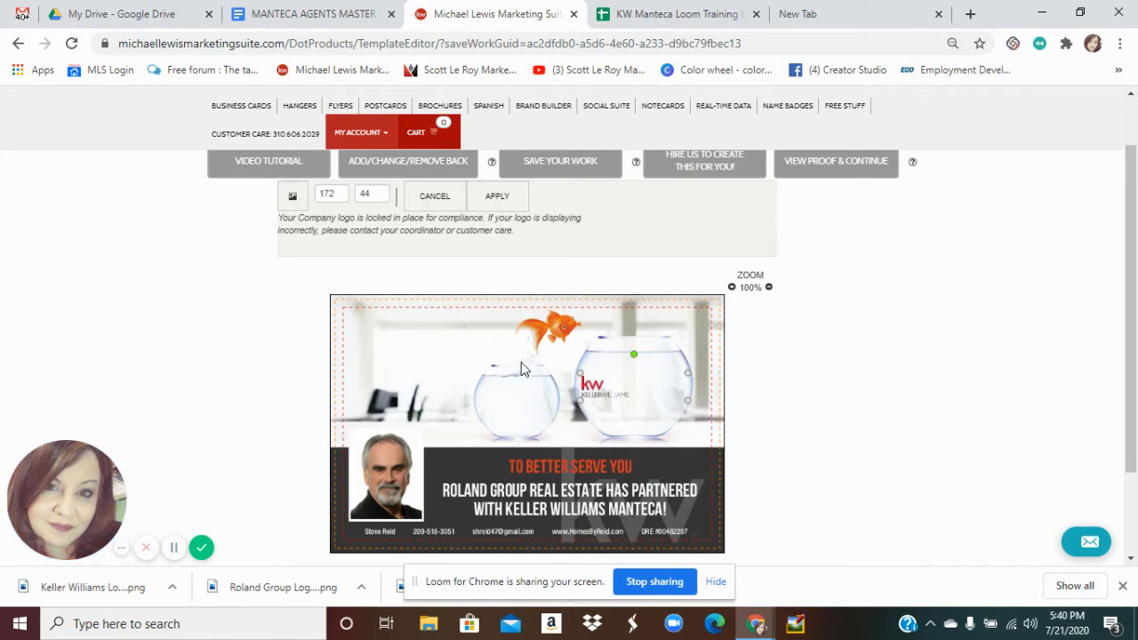
pyautogui.click(398, 481)
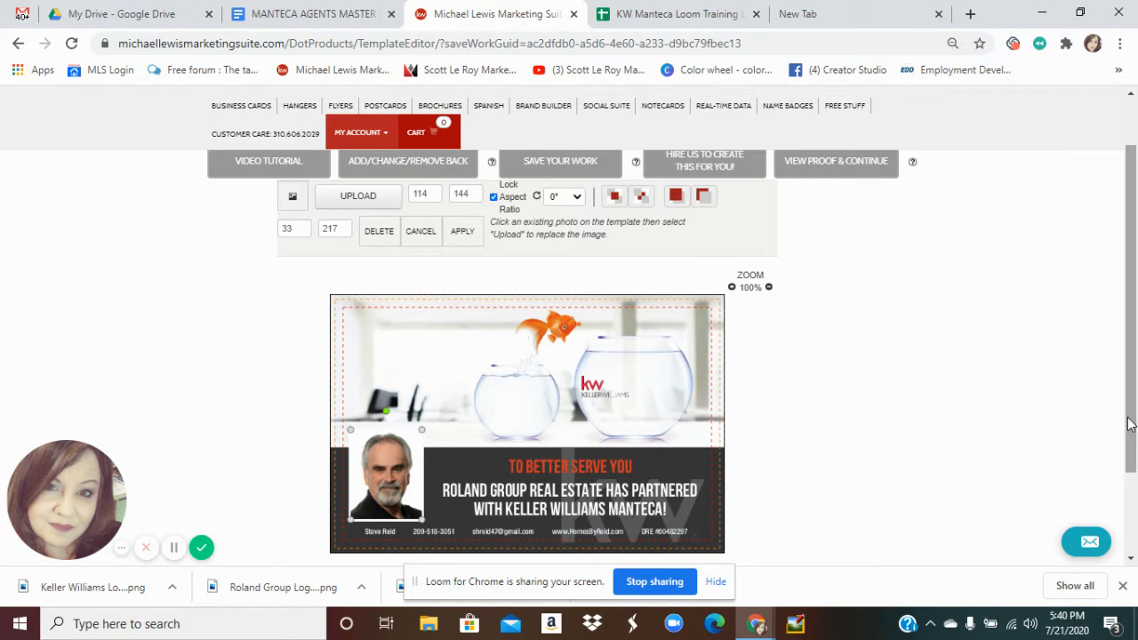
pyautogui.moveTo(1129, 419)
pyautogui.mouseDown()
pyautogui.moveTo(1130, 488)
pyautogui.moveTo(1119, 400)
pyautogui.mouseUp()
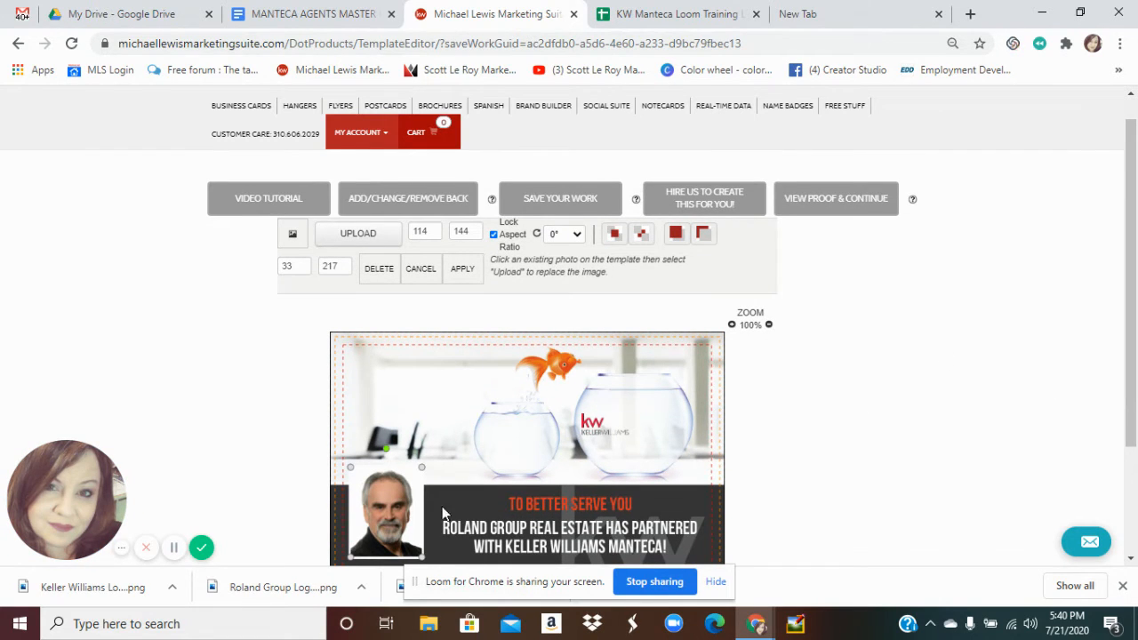
pyautogui.click(174, 550)
pyautogui.click(647, 525)
# Zoom the browser back to 100% and bring the postcard front into view
pyautogui.hotkey('ctrl', '+')
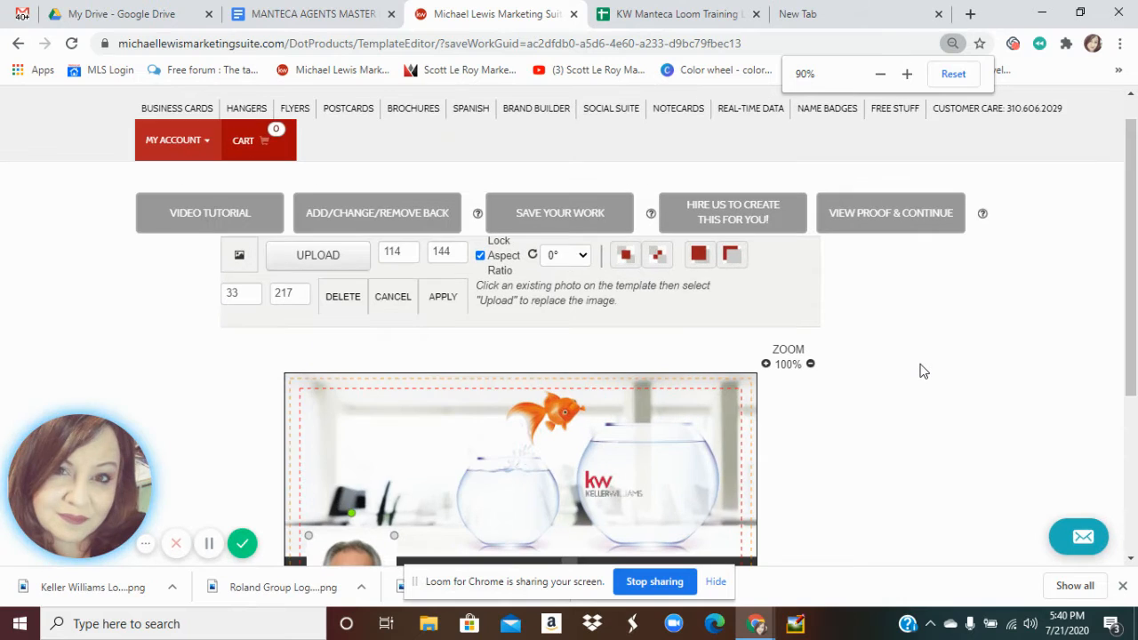
pyautogui.hotkey('ctrl', '+')
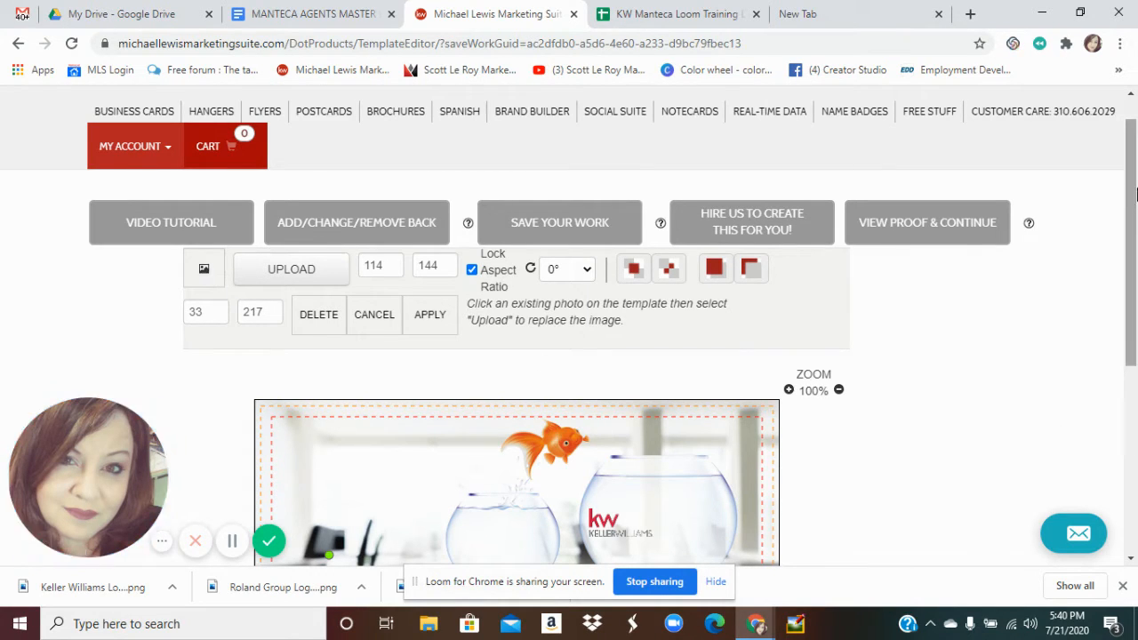
pyautogui.moveTo(1134, 267); pyautogui.dragTo(1129, 367)
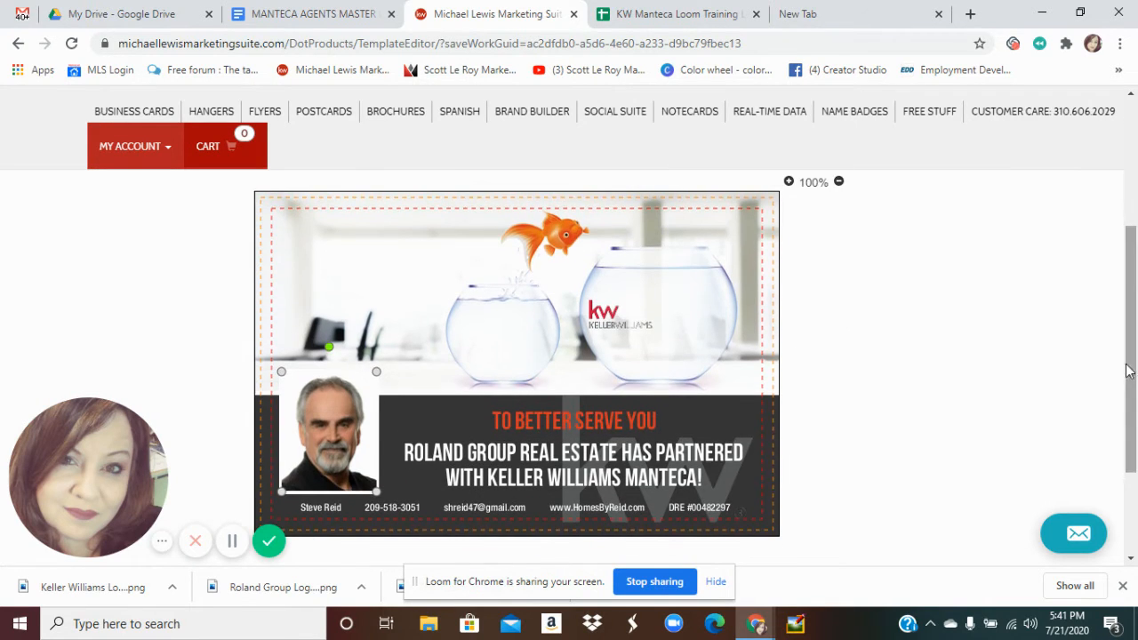
# Save the design under the default agent-named 'Post Card draft 1' draft name
pyautogui.click(229, 549)
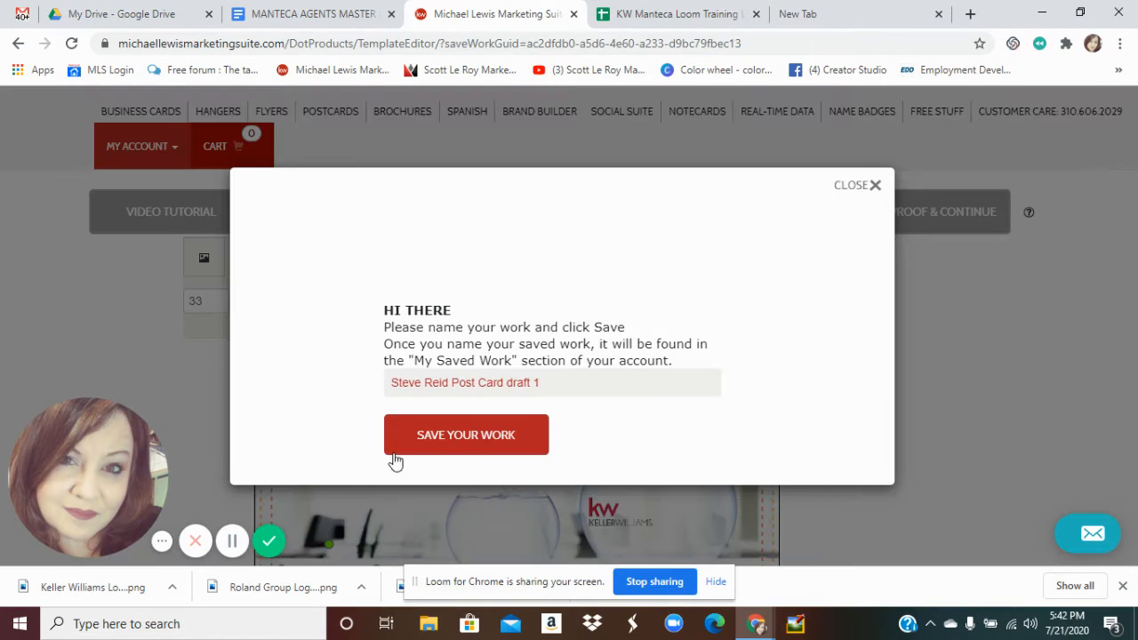
pyautogui.click(487, 435)
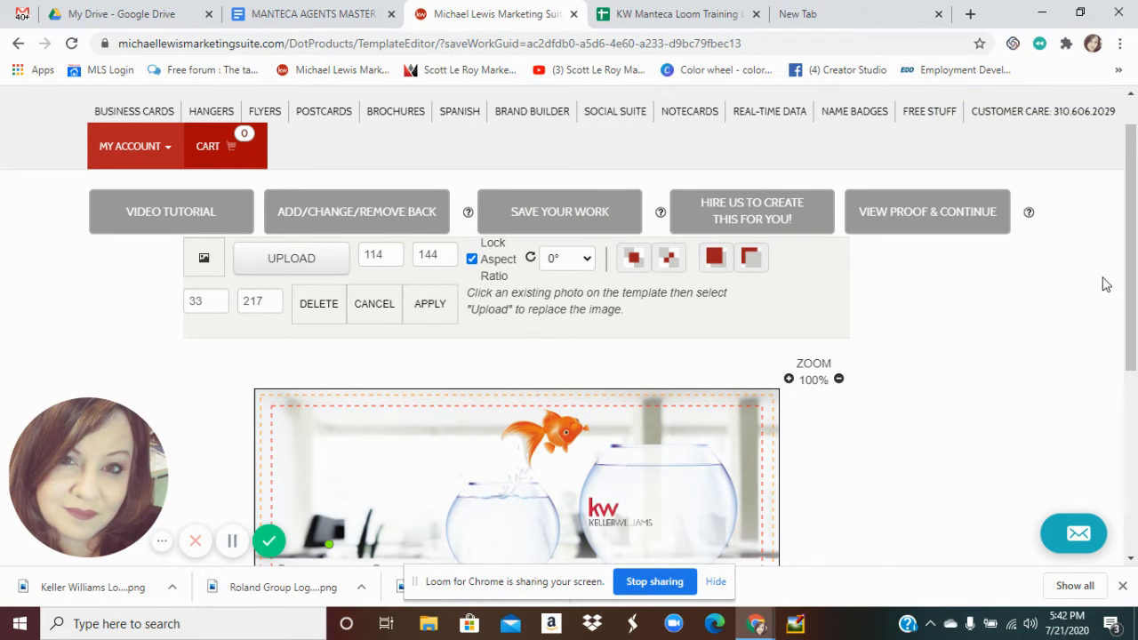
pyautogui.moveTo(1131, 240); pyautogui.dragTo(1130, 320)
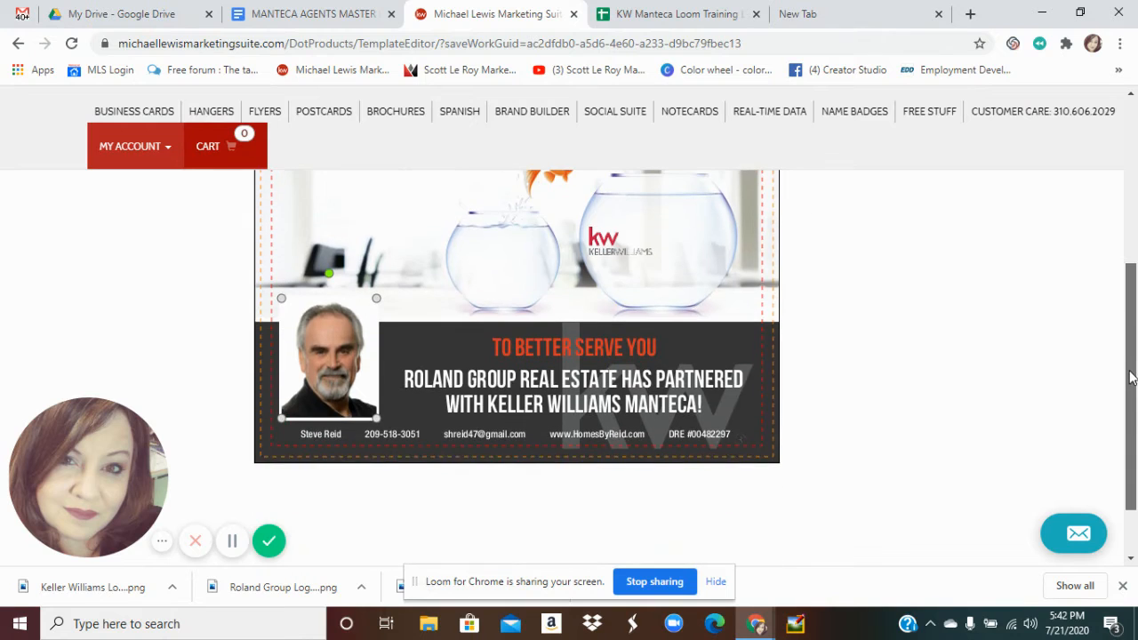
pyautogui.scroll(3, 1130, 320)
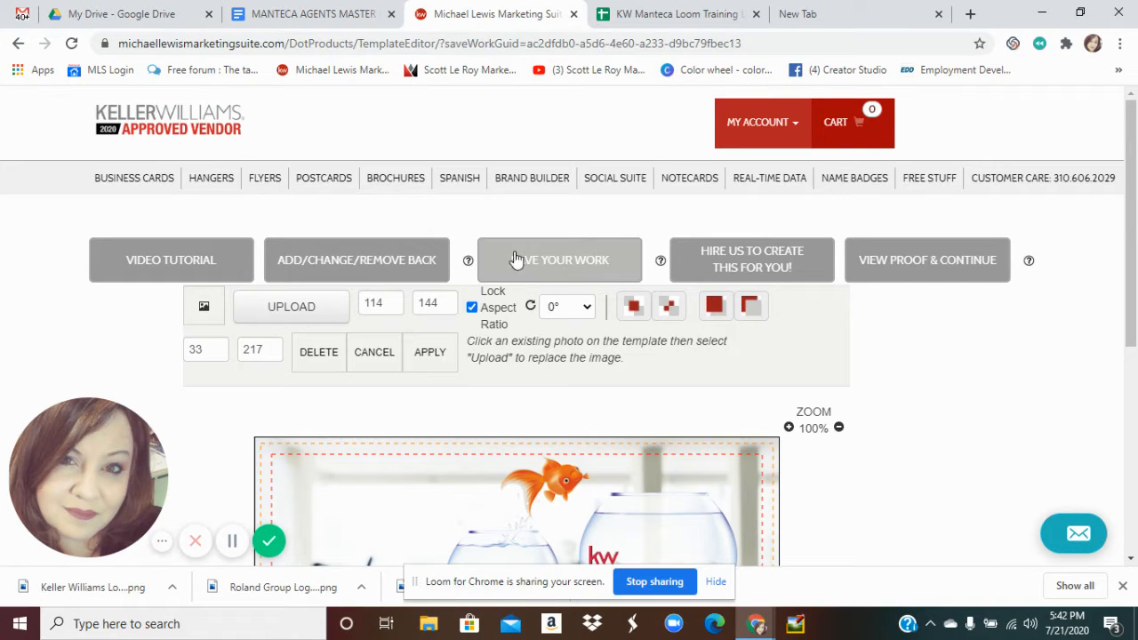
# Go to My Account > My Saved Work and show the Jumbo Postcards tab
pyautogui.click(798, 123)
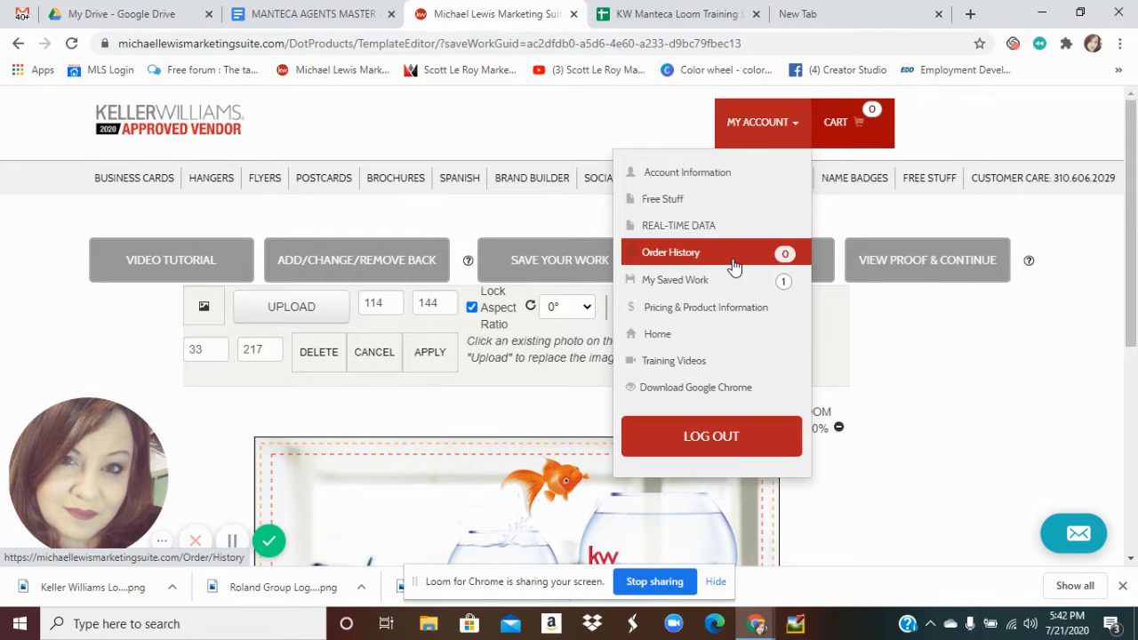
pyautogui.click(687, 294)
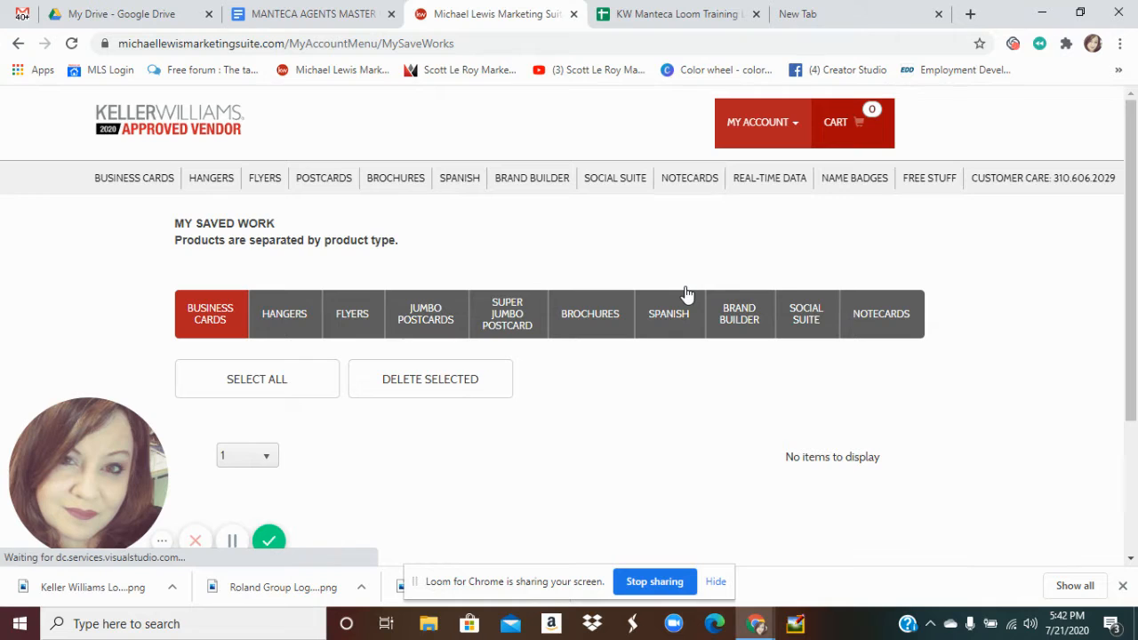
pyautogui.scroll(-1, 1127, 401)
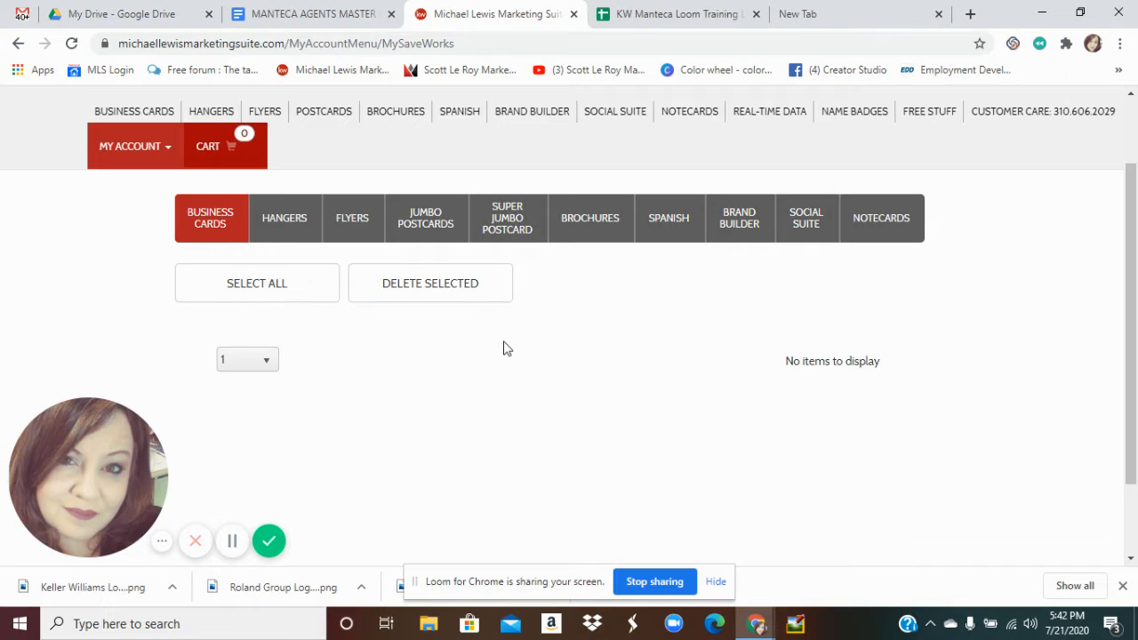
pyautogui.moveTo(1131, 223); pyautogui.dragTo(1132, 178)
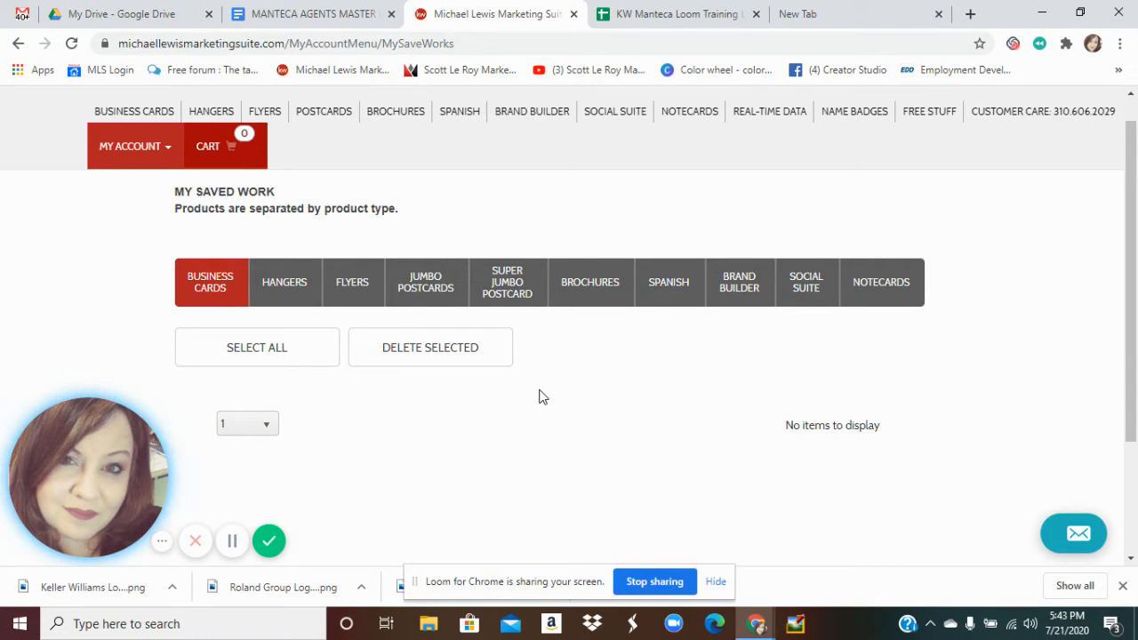
pyautogui.click(425, 296)
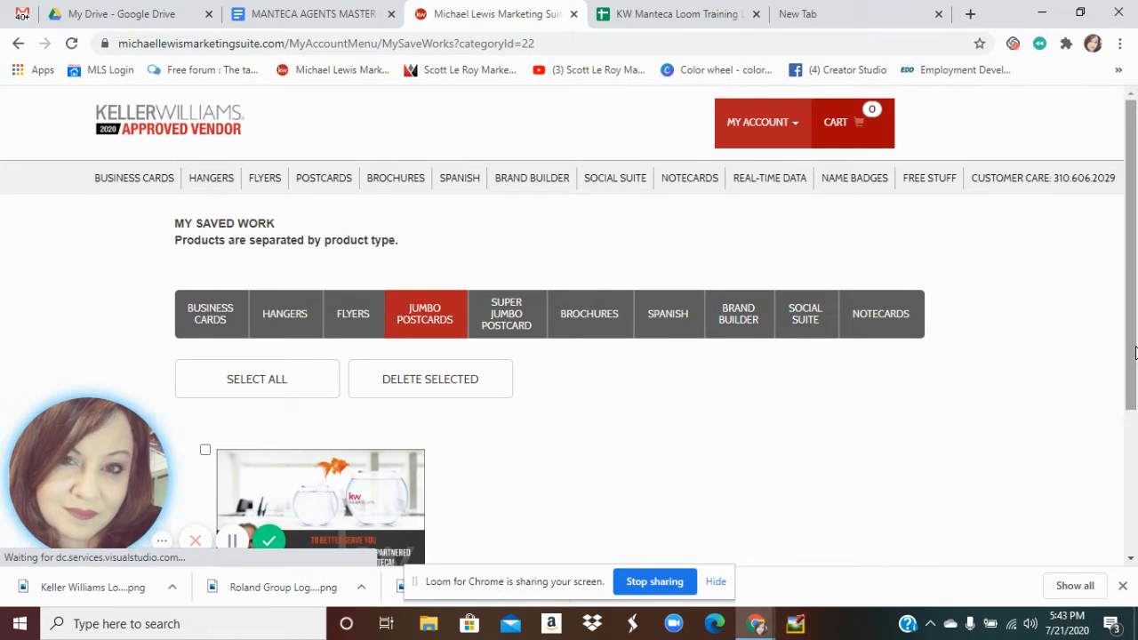
# Reopen the saved postcard draft in the template editor using EDIT TEMPLATE
pyautogui.scroll(-2, 1134, 353)
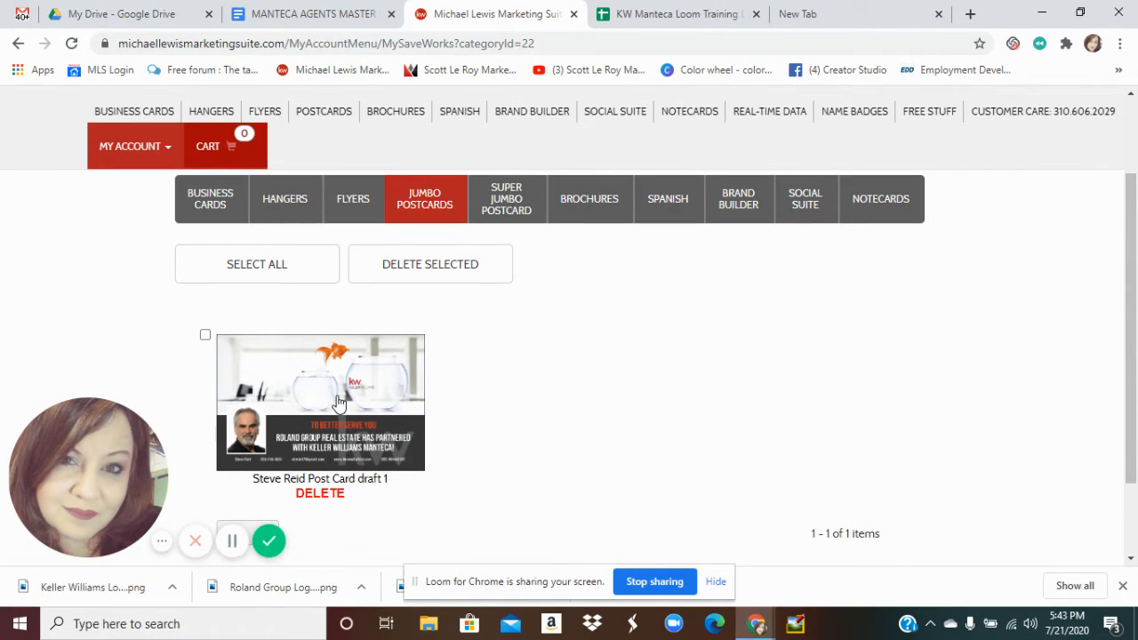
pyautogui.click(306, 406)
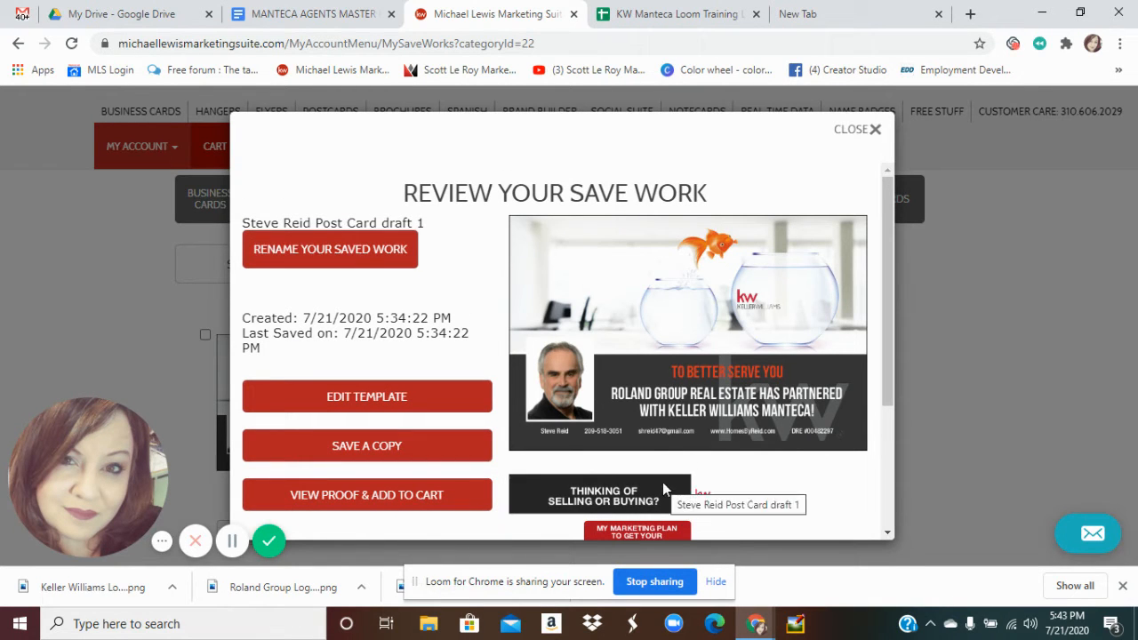
pyautogui.click(388, 402)
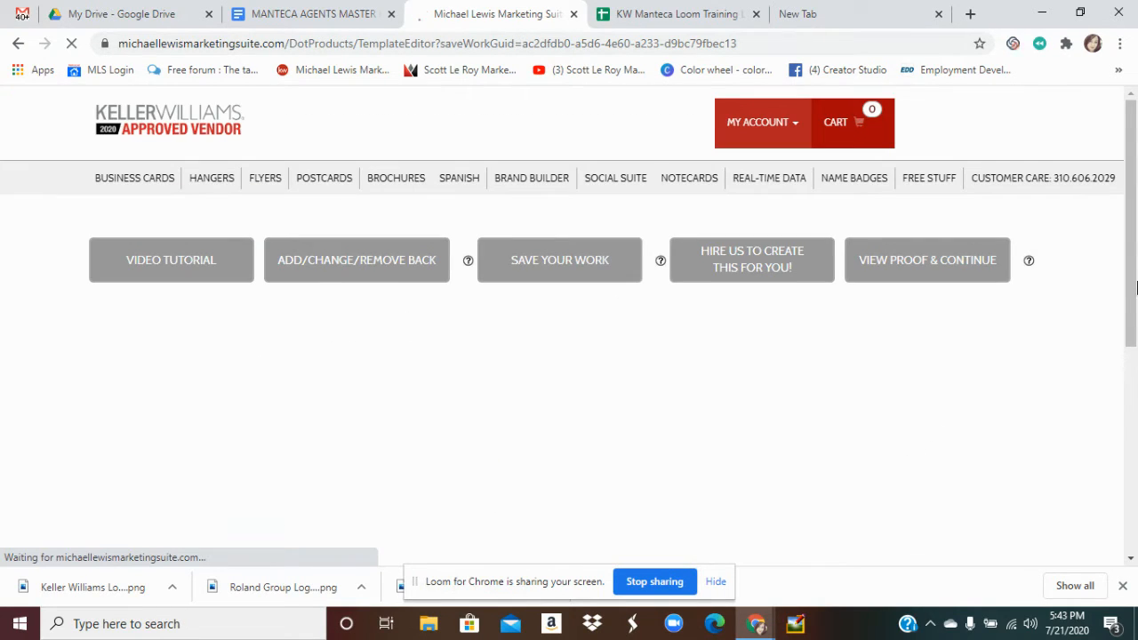
# Insert a Placeholder Image box above the headline and select it to show the image toolbar
pyautogui.moveTo(1136, 269); pyautogui.dragTo(1133, 285)
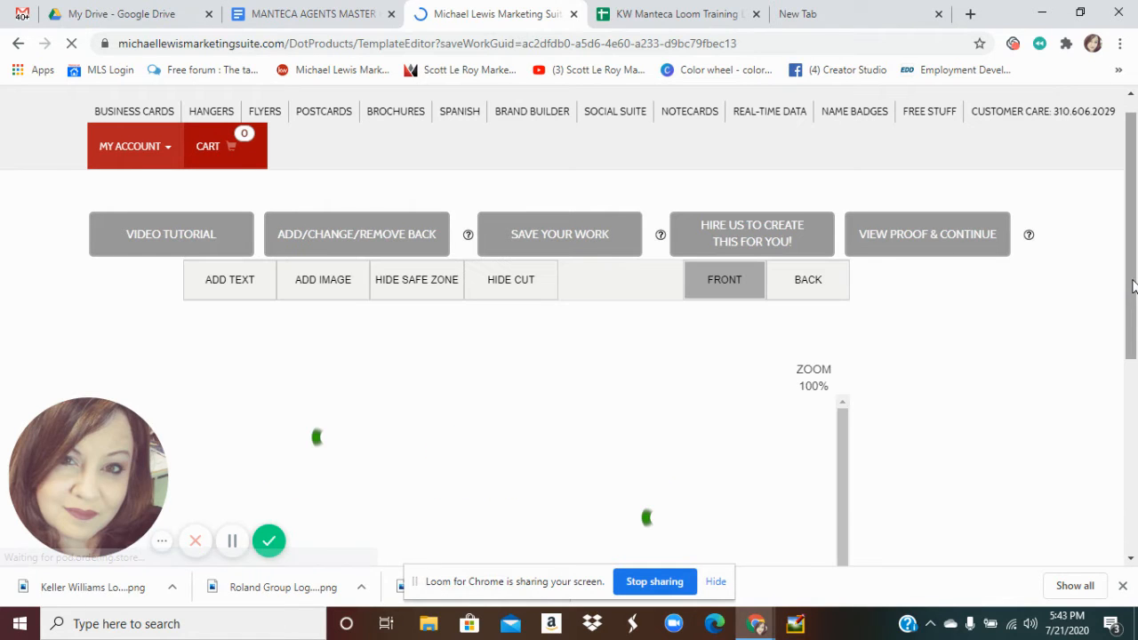
pyautogui.moveTo(1133, 284); pyautogui.dragTo(1133, 314)
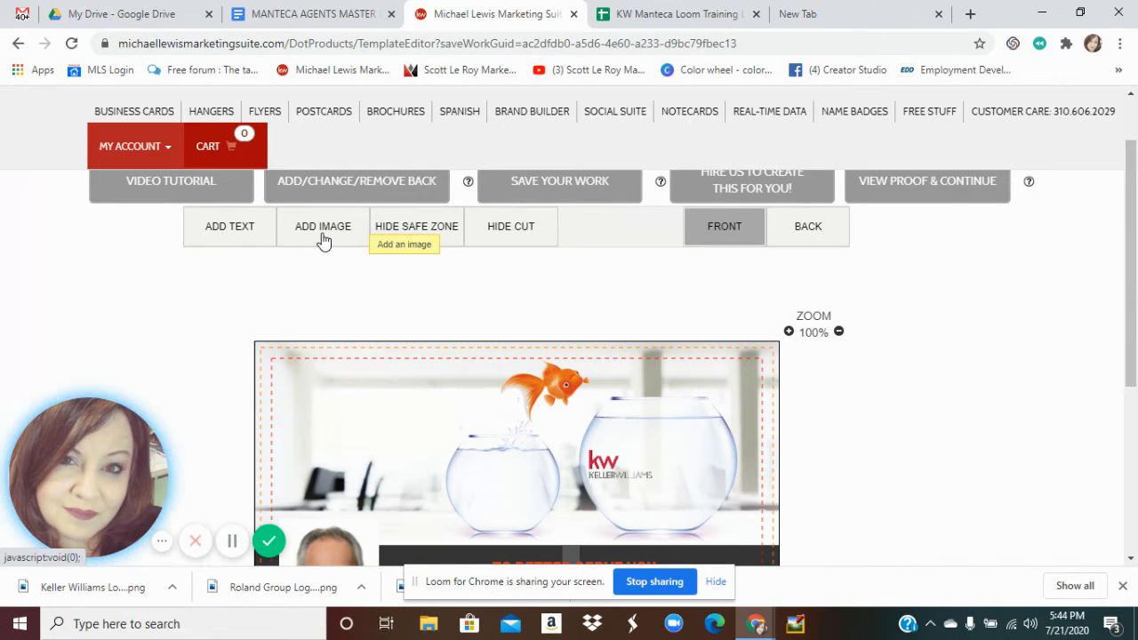
pyautogui.moveTo(1129, 234)
pyautogui.mouseDown()
pyautogui.moveTo(1131, 207)
pyautogui.moveTo(1131, 255)
pyautogui.moveTo(1131, 238)
pyautogui.mouseUp()
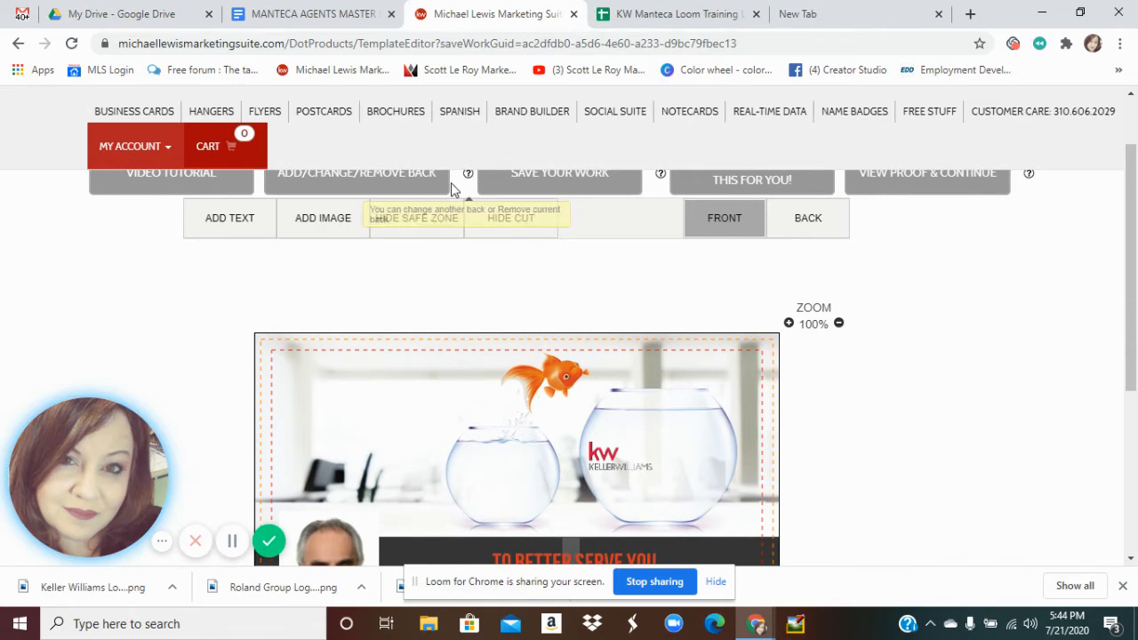
pyautogui.click(325, 223)
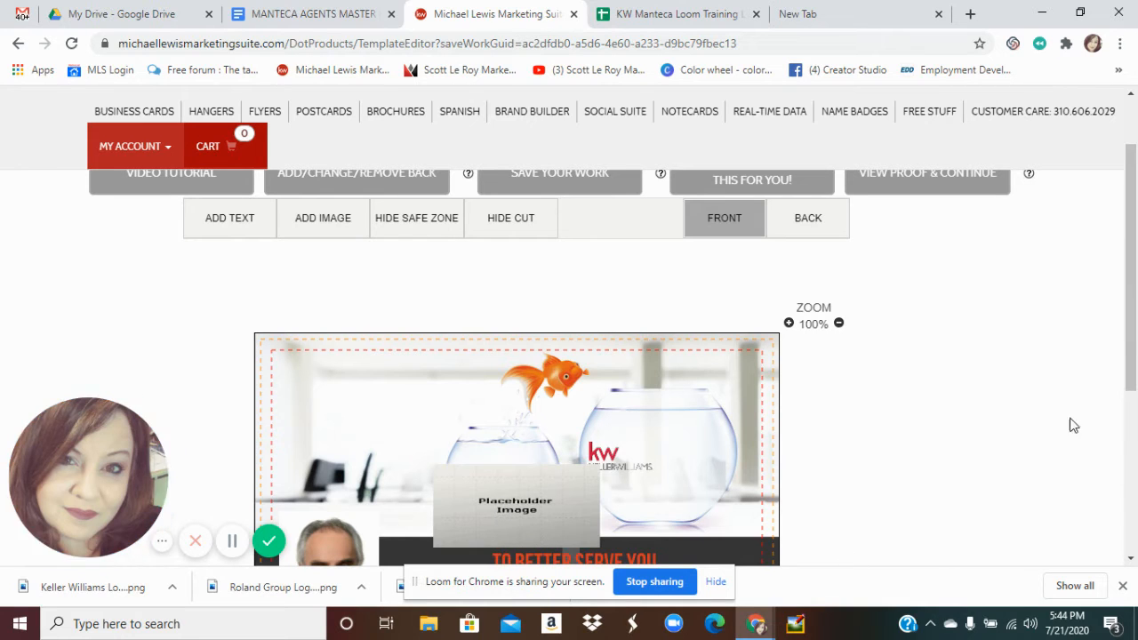
pyautogui.moveTo(1133, 377); pyautogui.dragTo(1134, 442)
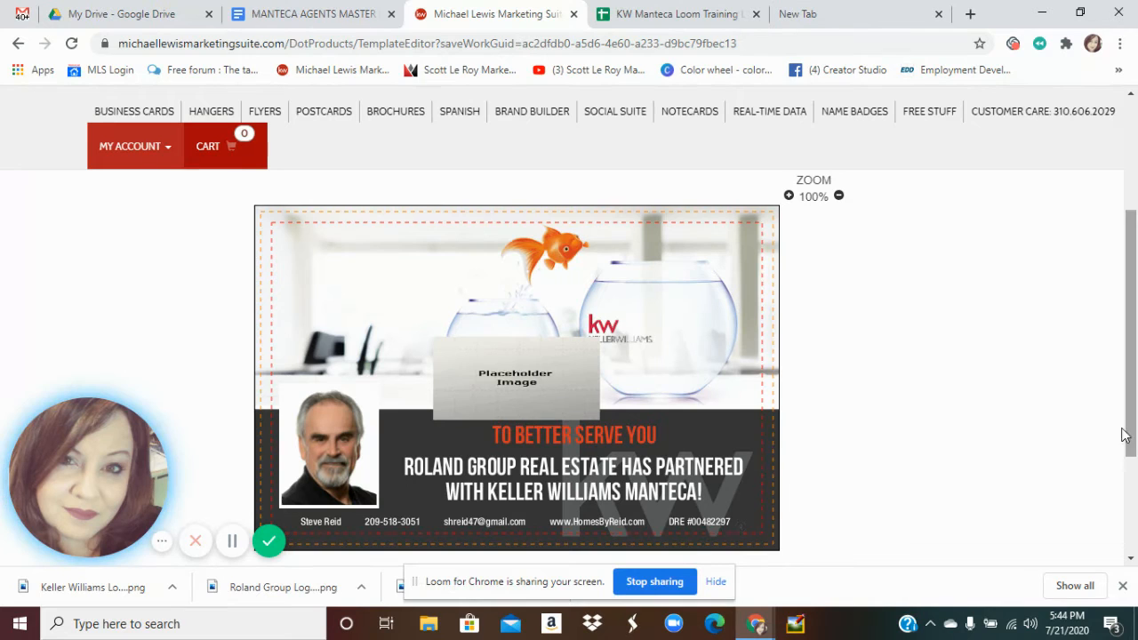
pyautogui.click(551, 378)
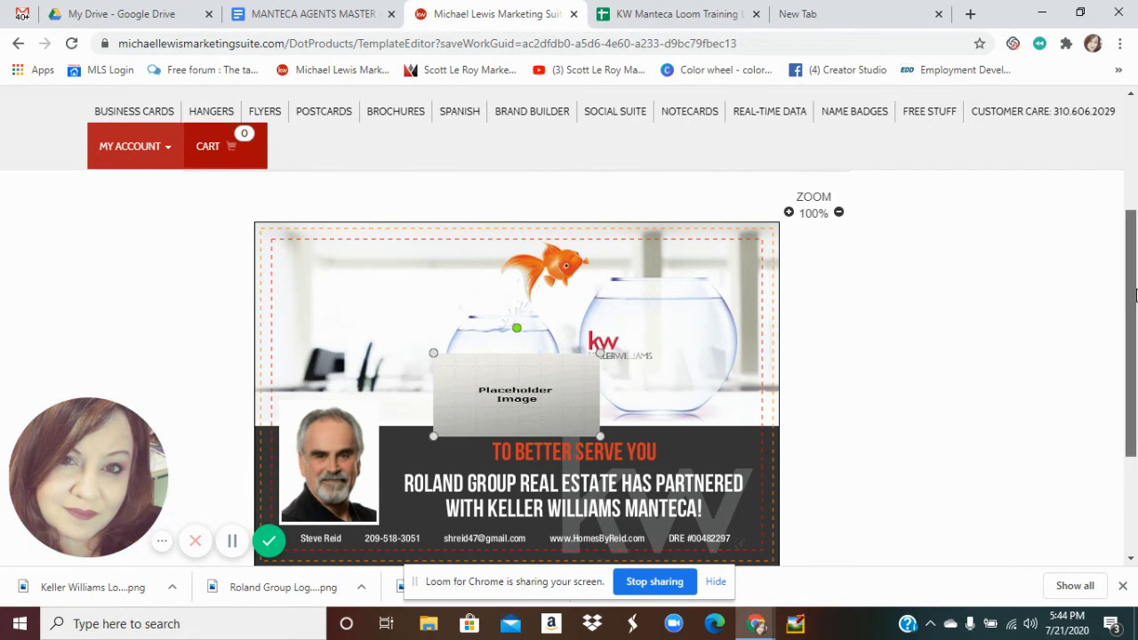
pyautogui.moveTo(1132, 297); pyautogui.dragTo(1132, 249)
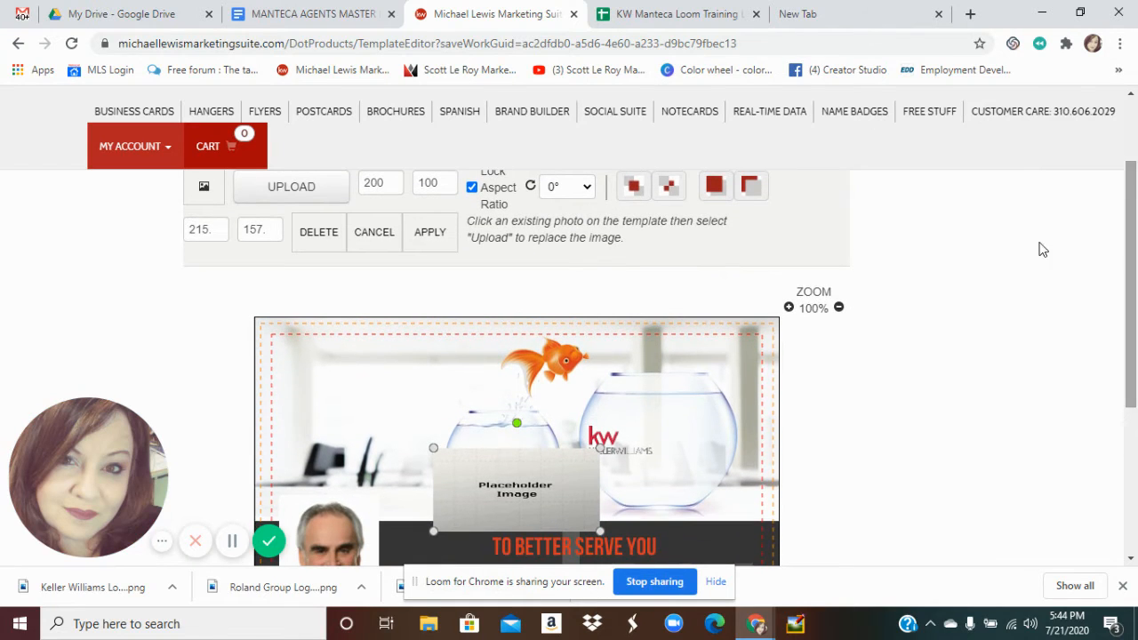
# Upload Roland Group Logo PNG from Pictures and insert it into the placeholder
pyautogui.click(290, 184)
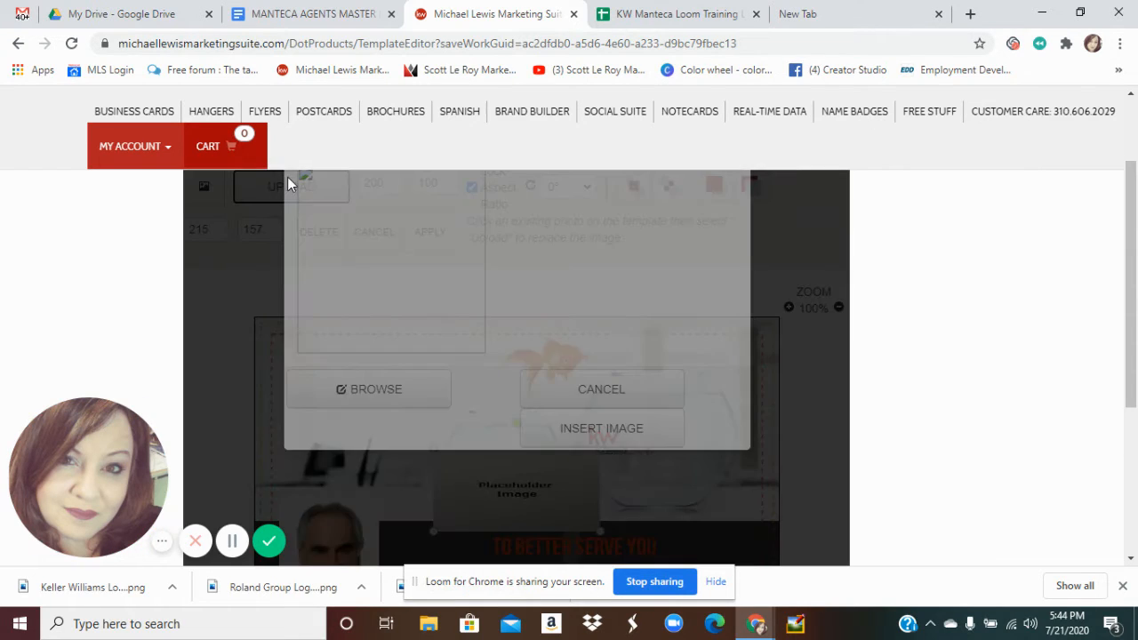
pyautogui.moveTo(1129, 369); pyautogui.dragTo(1131, 409)
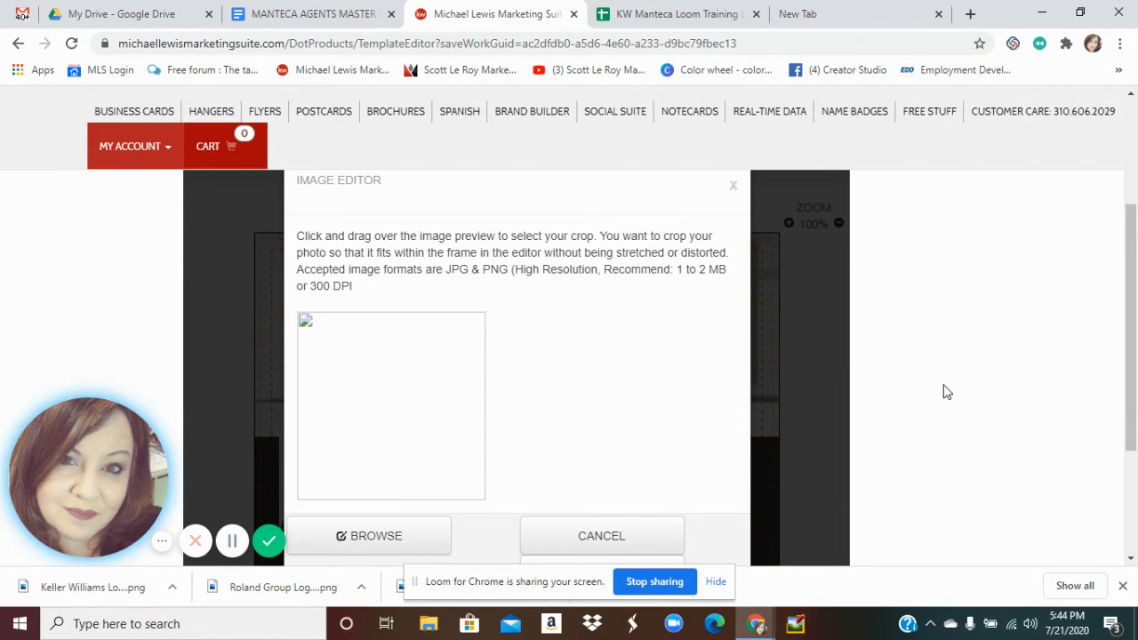
pyautogui.click(413, 536)
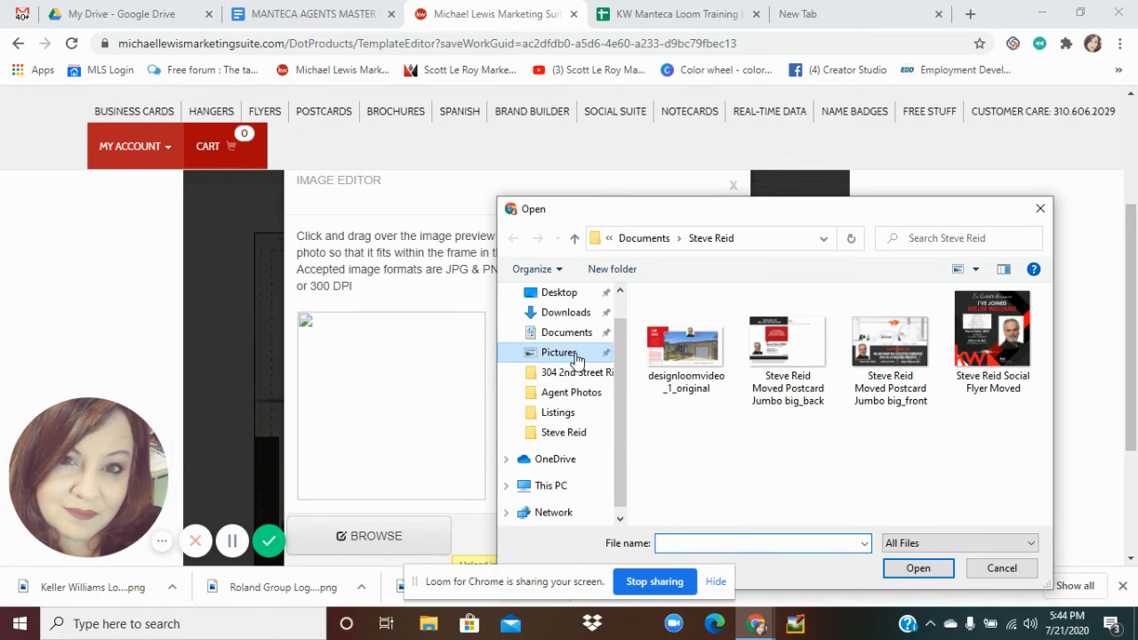
pyautogui.click(561, 353)
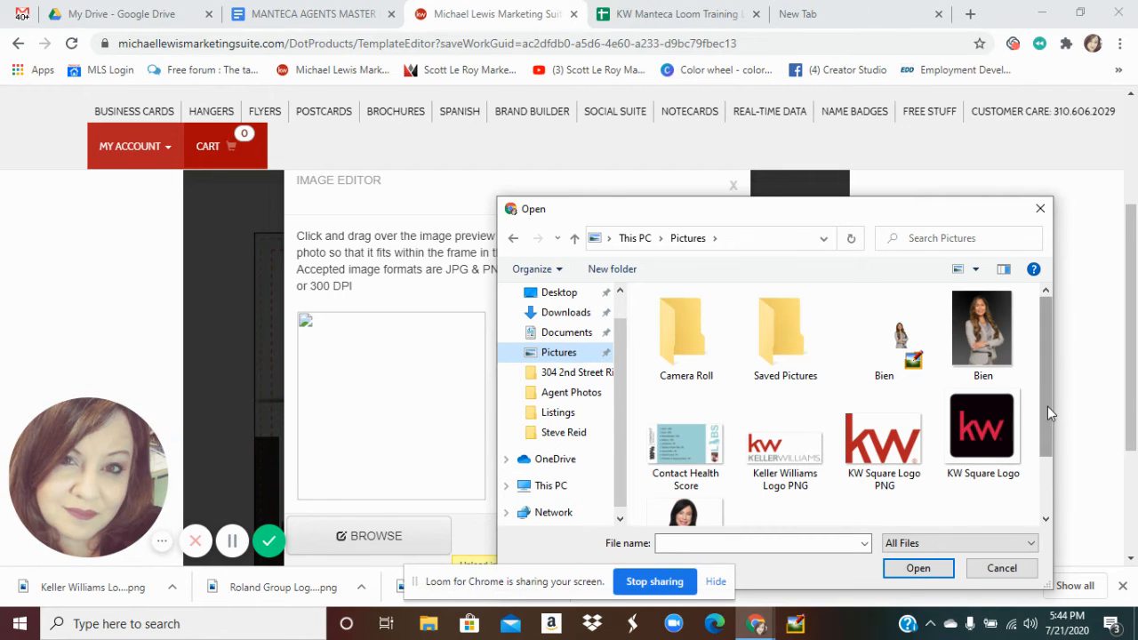
pyautogui.scroll(-2, 1048, 406)
pyautogui.click(788, 494)
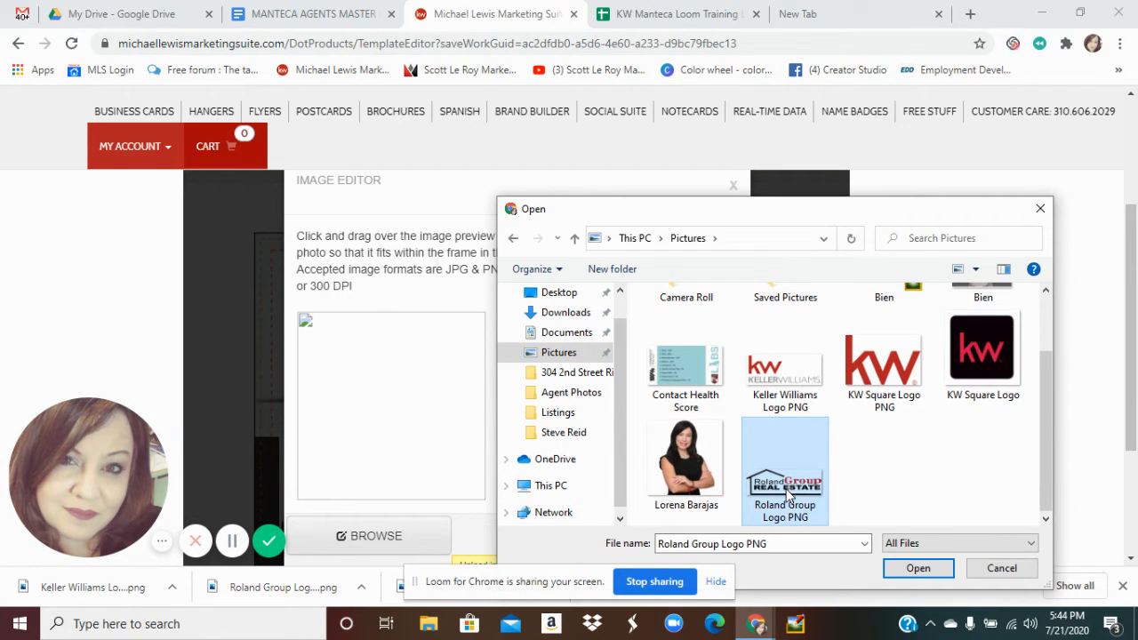
pyautogui.click(918, 570)
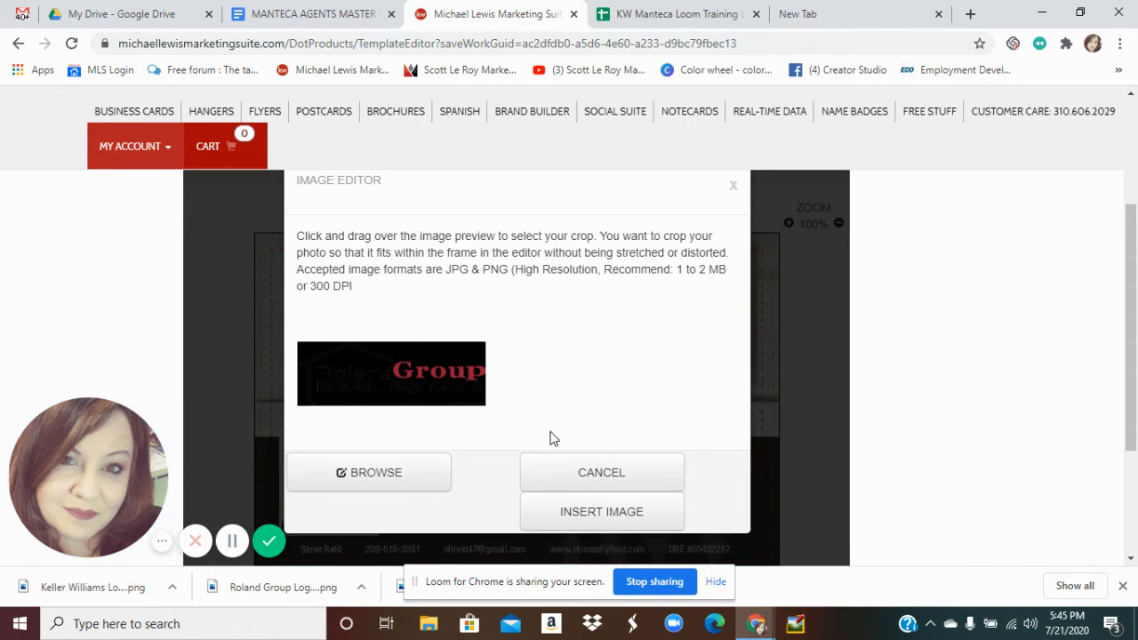
pyautogui.click(610, 511)
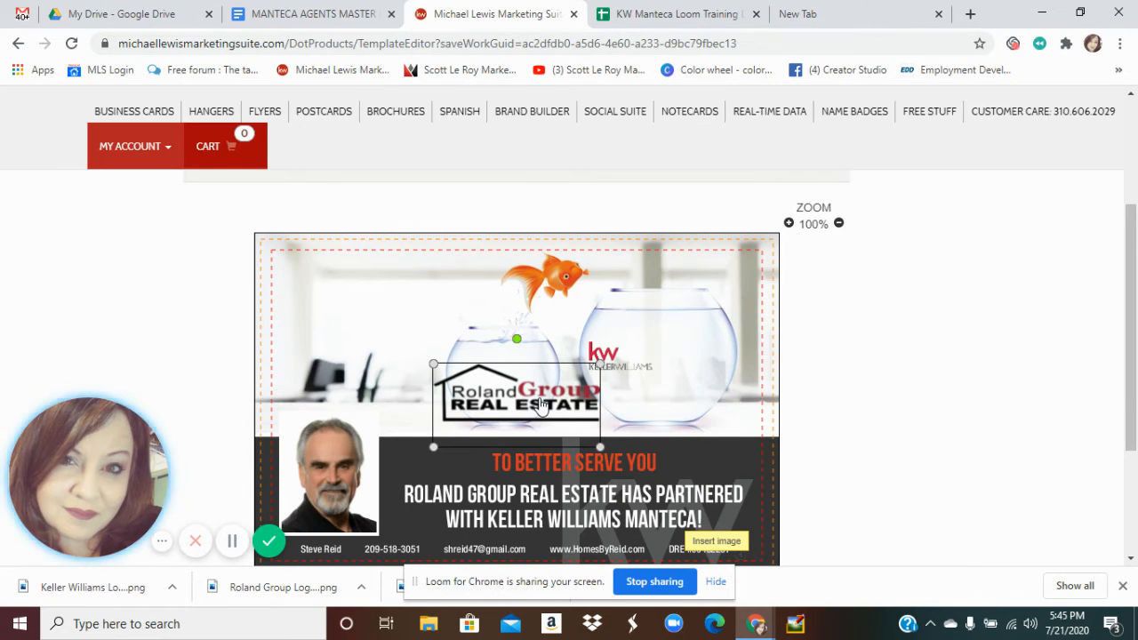
# Shrink the Roland Group logo and fit it inside the left fish bowl, matching the Keller Williams logo
pyautogui.moveTo(541, 403); pyautogui.dragTo(558, 380)
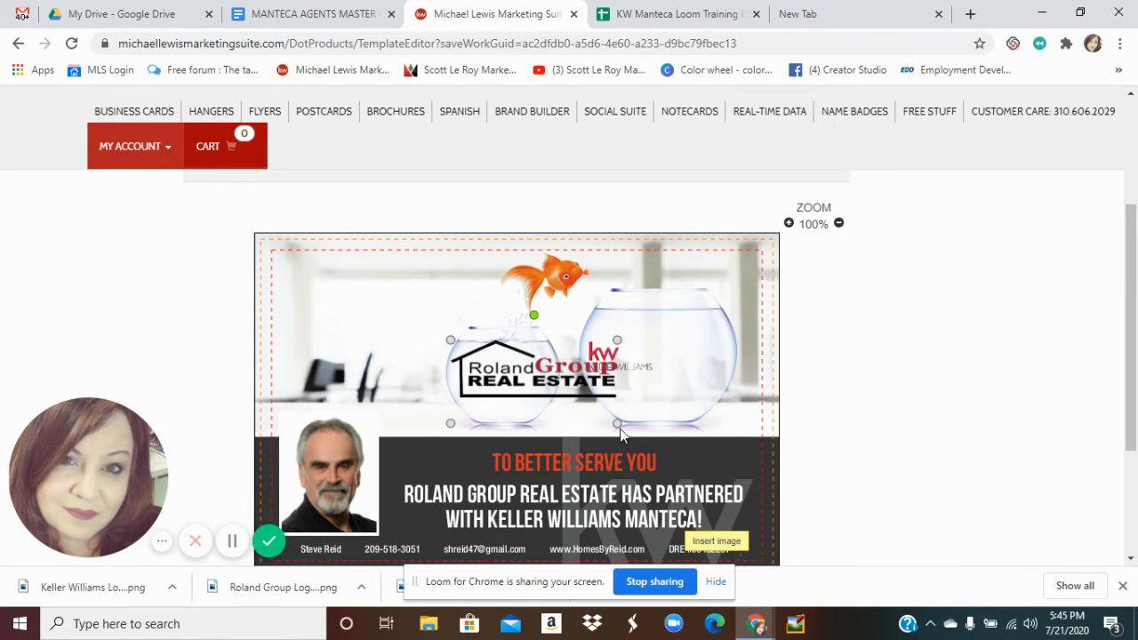
pyautogui.moveTo(618, 425); pyautogui.dragTo(530, 380)
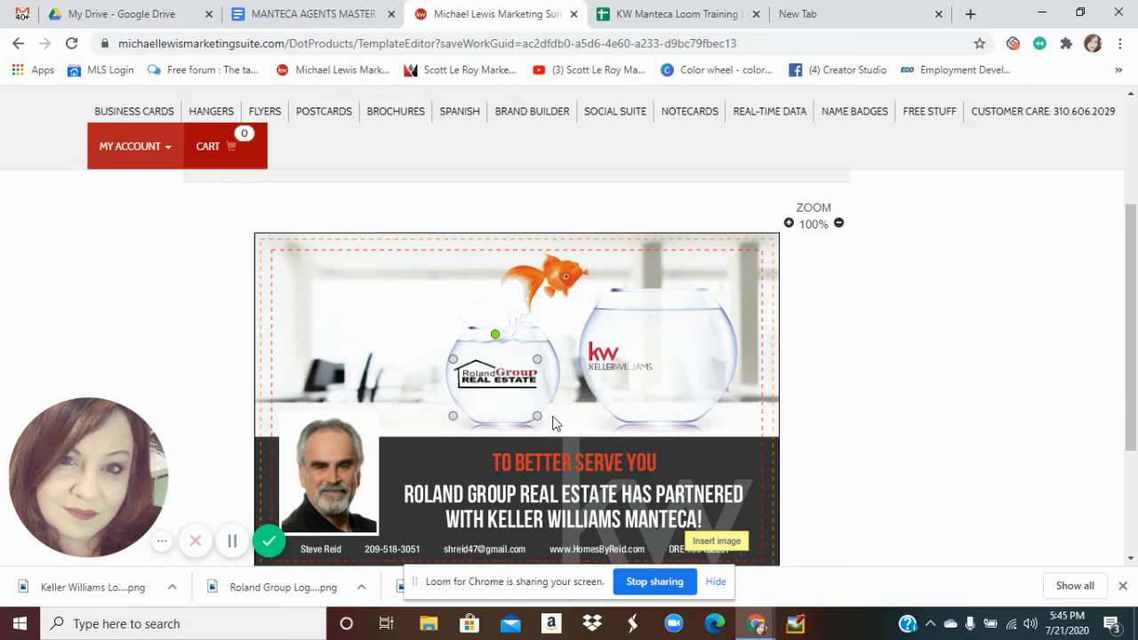
pyautogui.moveTo(513, 381); pyautogui.dragTo(526, 367)
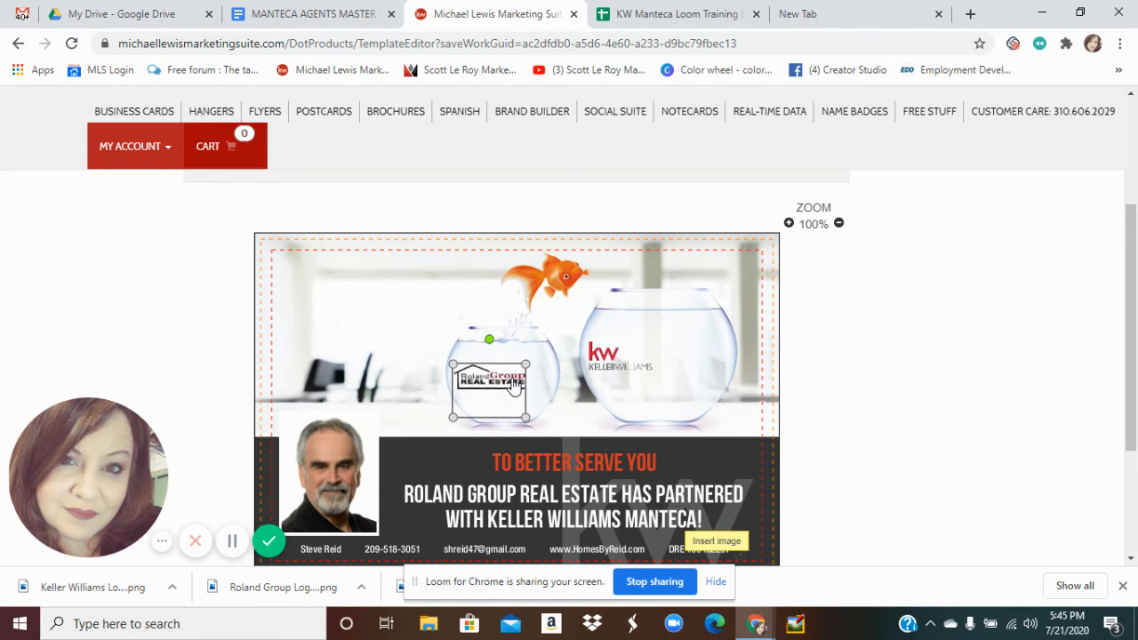
pyautogui.moveTo(515, 387); pyautogui.dragTo(514, 385)
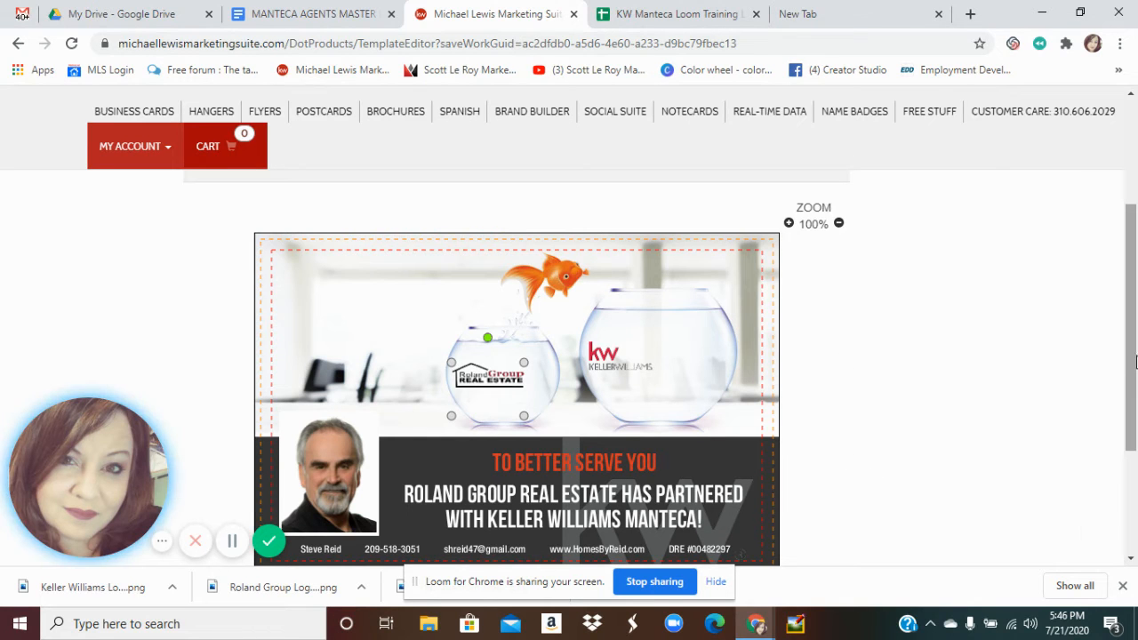
pyautogui.moveTo(1132, 363); pyautogui.dragTo(1118, 289)
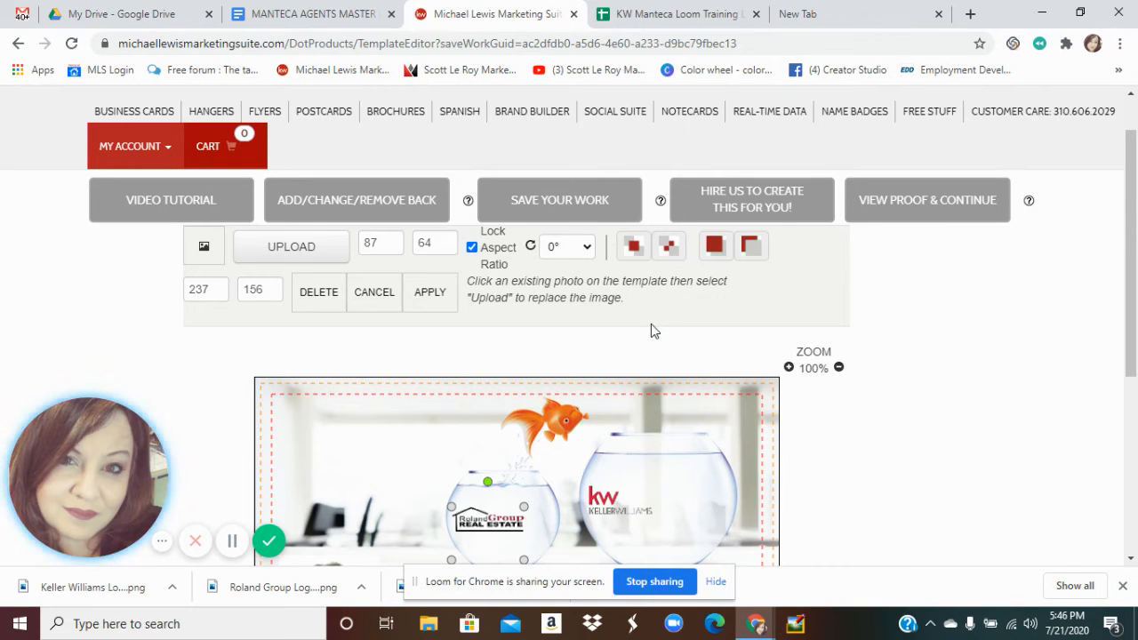
# Save the postcard front under its draft name and bring up the back-side options
pyautogui.click(549, 194)
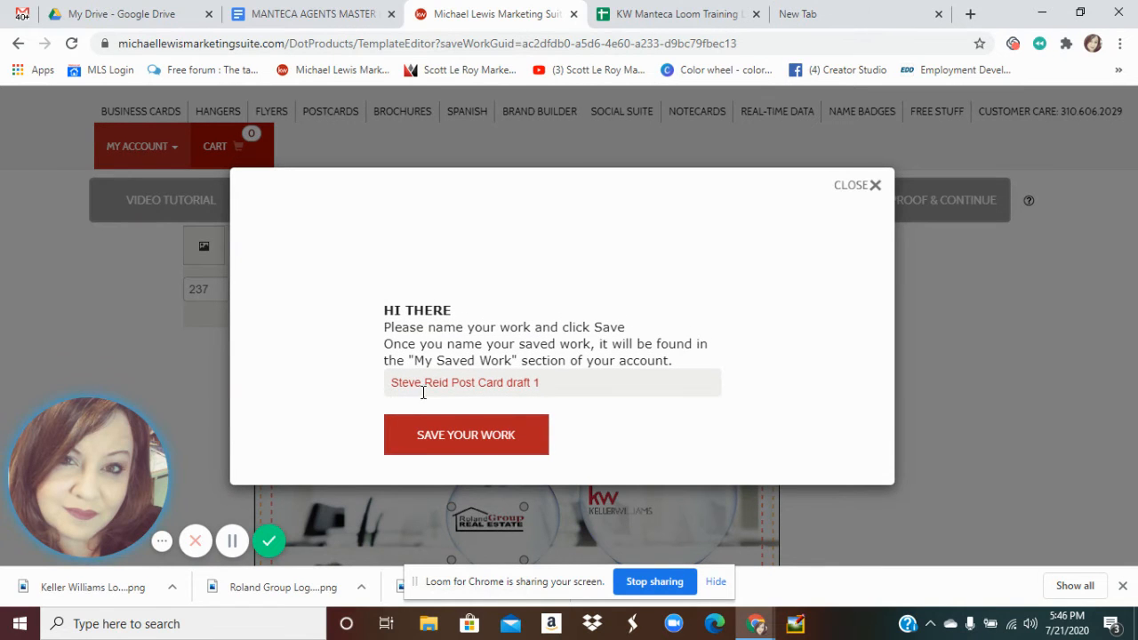
pyautogui.click(466, 436)
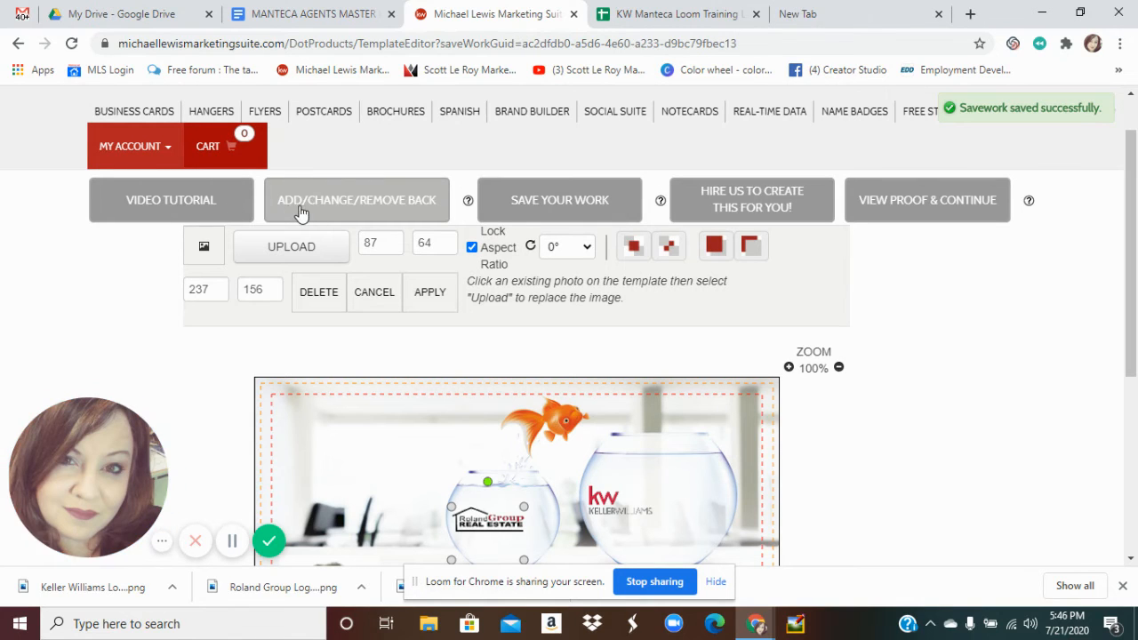
pyautogui.click(382, 207)
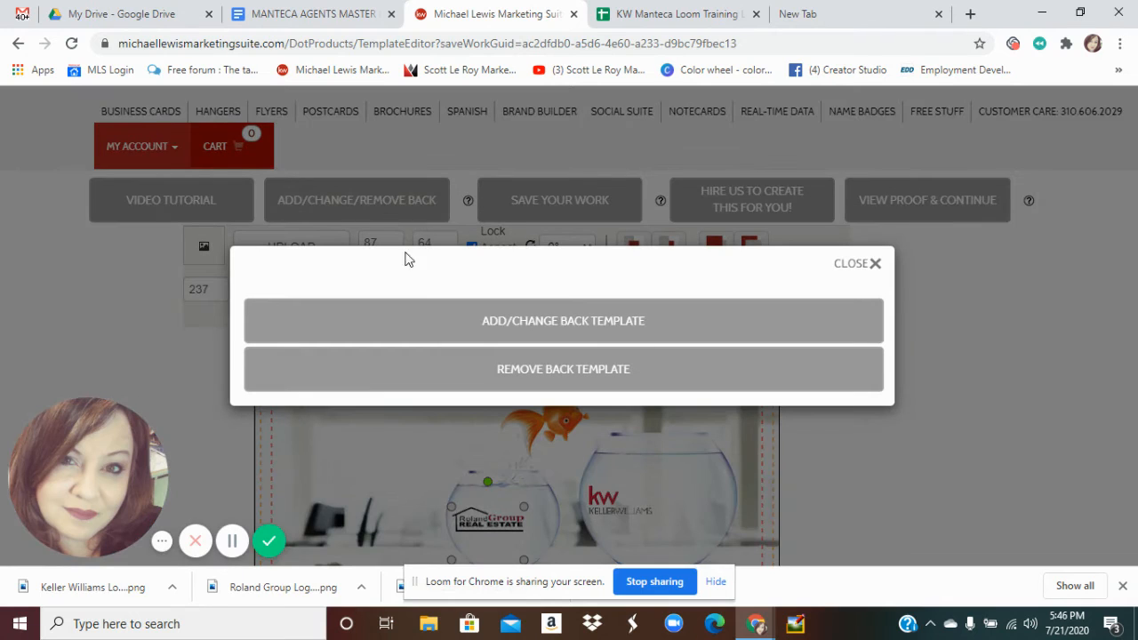
# Apply the second Red Series Back template as the postcard's back design
pyautogui.click(538, 330)
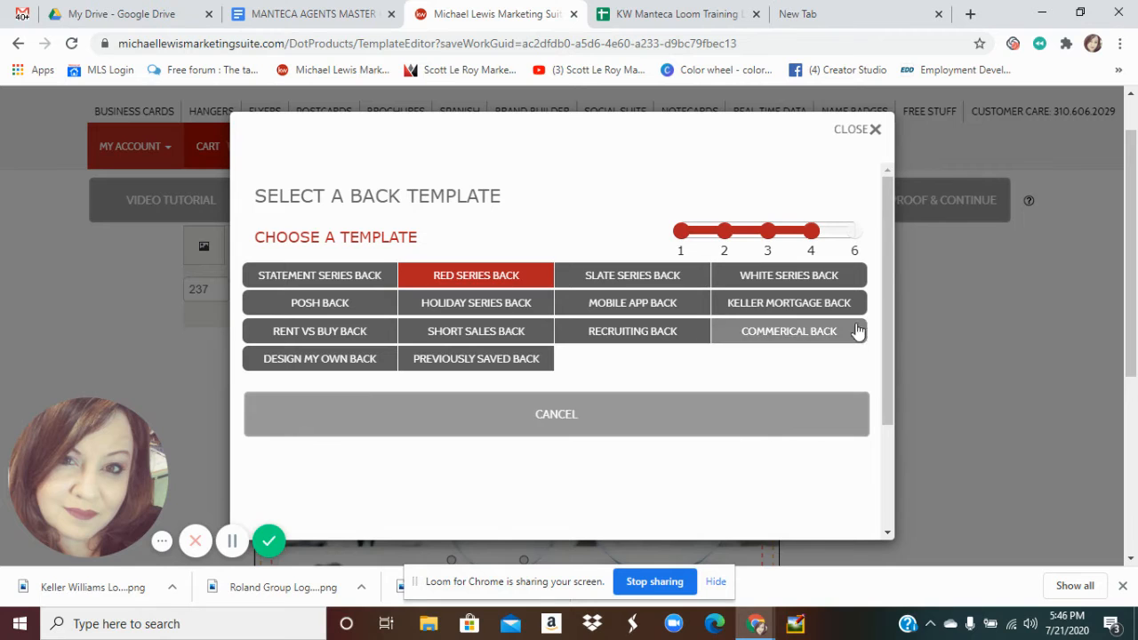
pyautogui.moveTo(887, 305); pyautogui.dragTo(872, 392)
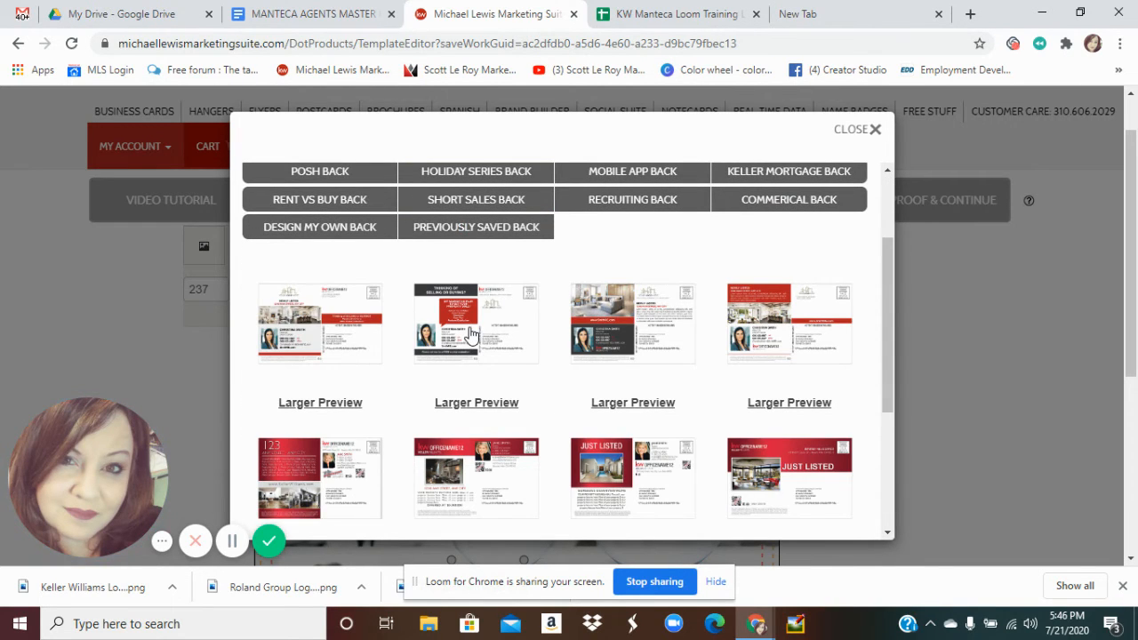
pyautogui.click(471, 334)
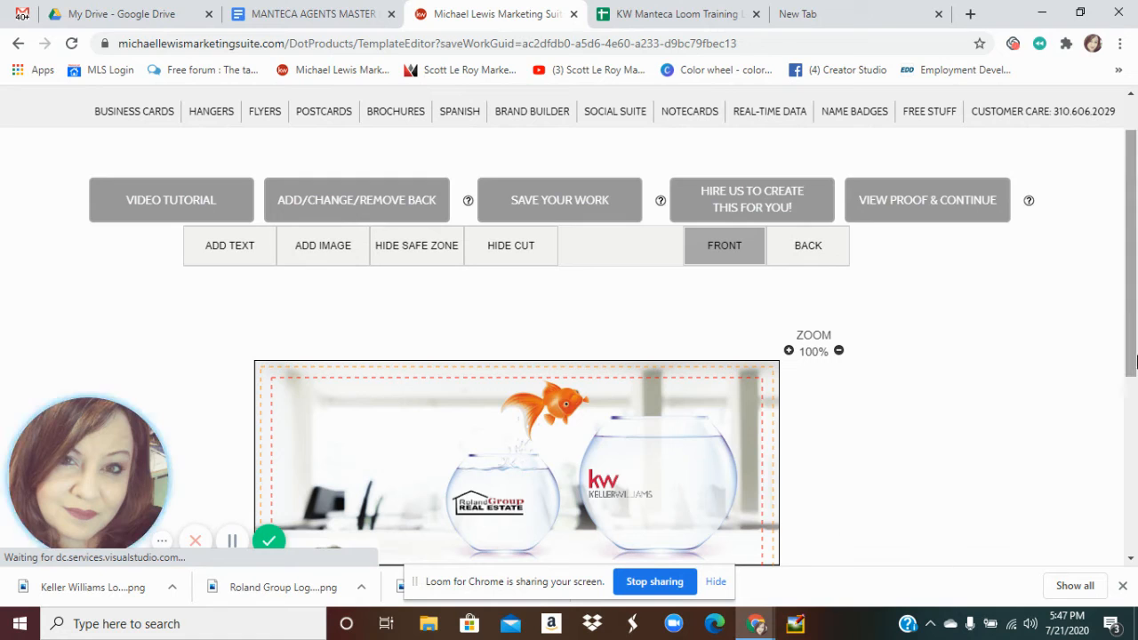
# Switch to the postcard back and select the red MY MARKETING PLAN text box
pyautogui.moveTo(1134, 306)
pyautogui.mouseDown()
pyautogui.moveTo(1135, 390)
pyautogui.moveTo(1134, 316)
pyautogui.mouseUp()
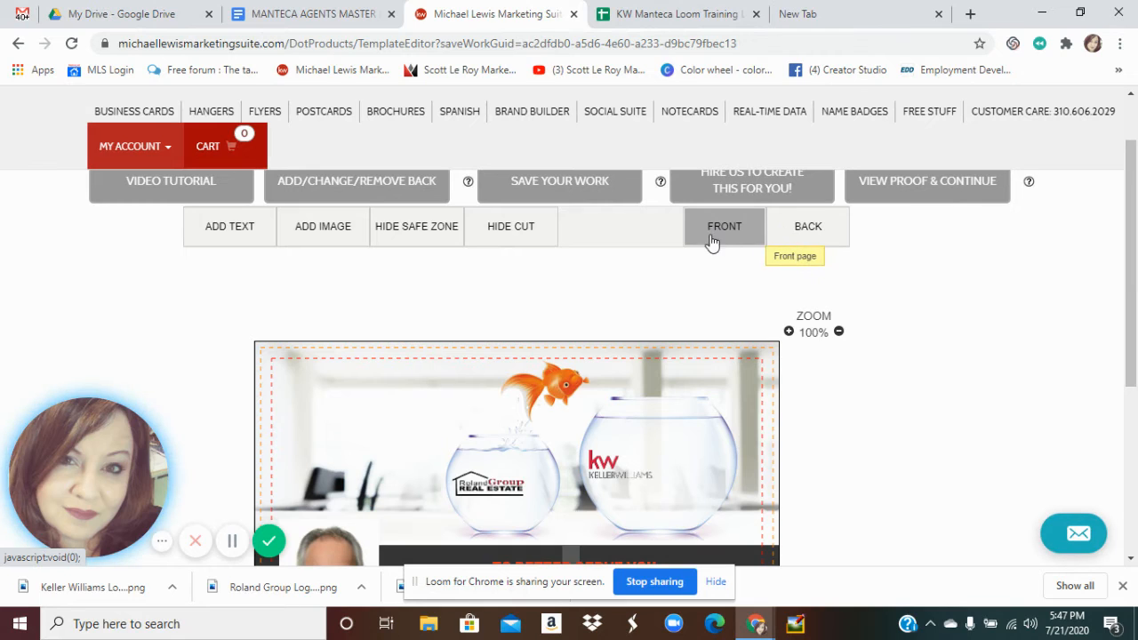
pyautogui.click(804, 229)
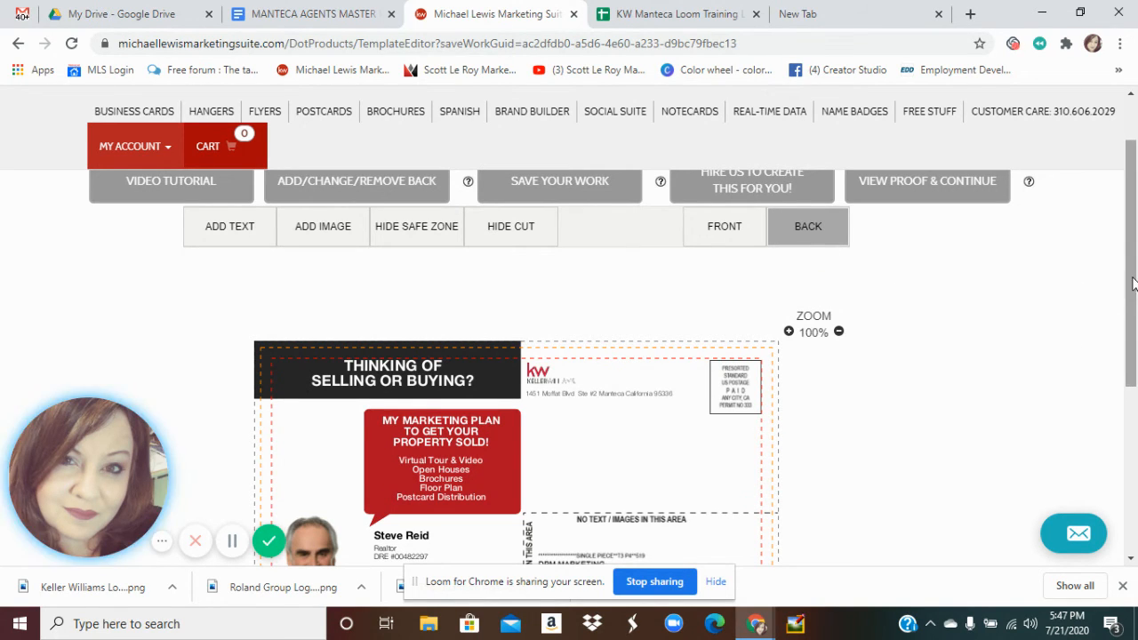
pyautogui.moveTo(1132, 283); pyautogui.dragTo(1132, 348)
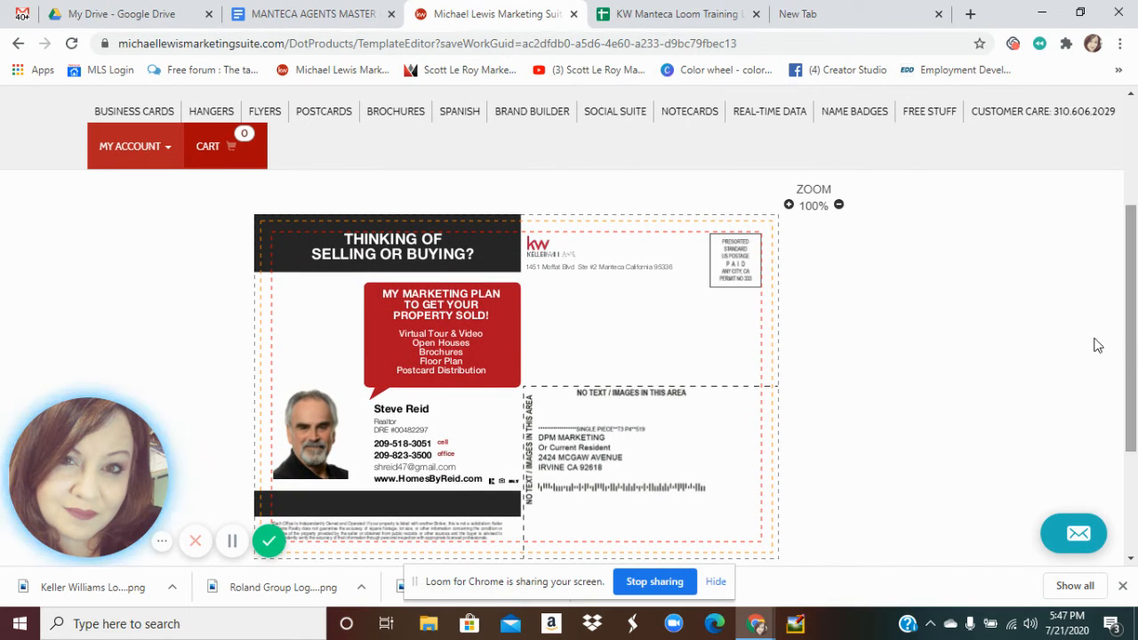
pyautogui.click(605, 411)
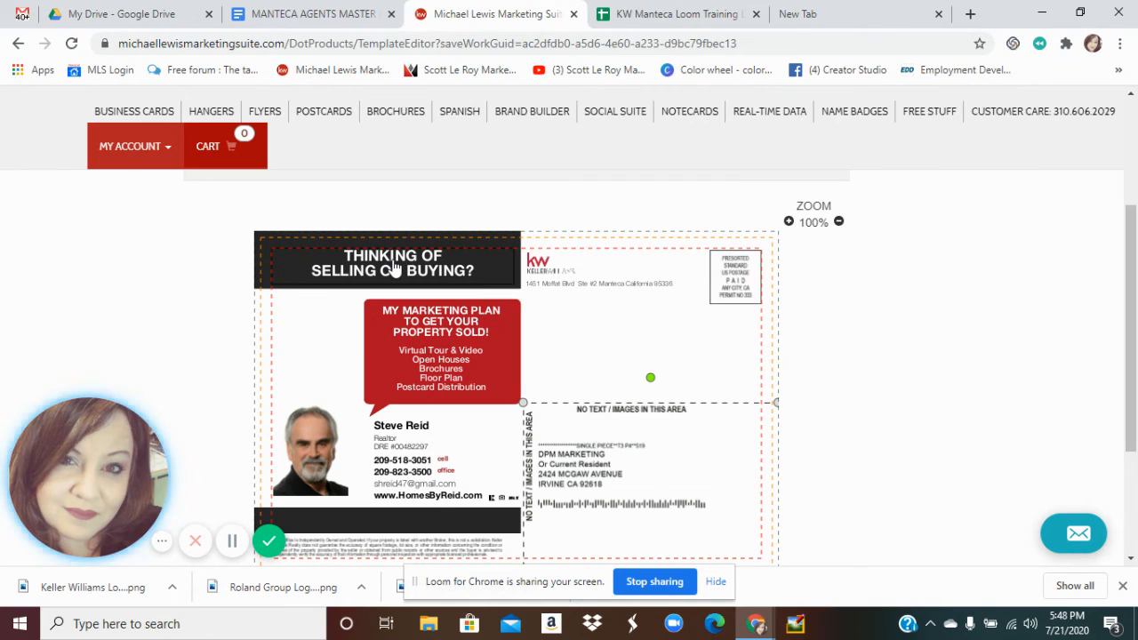
pyautogui.click(416, 326)
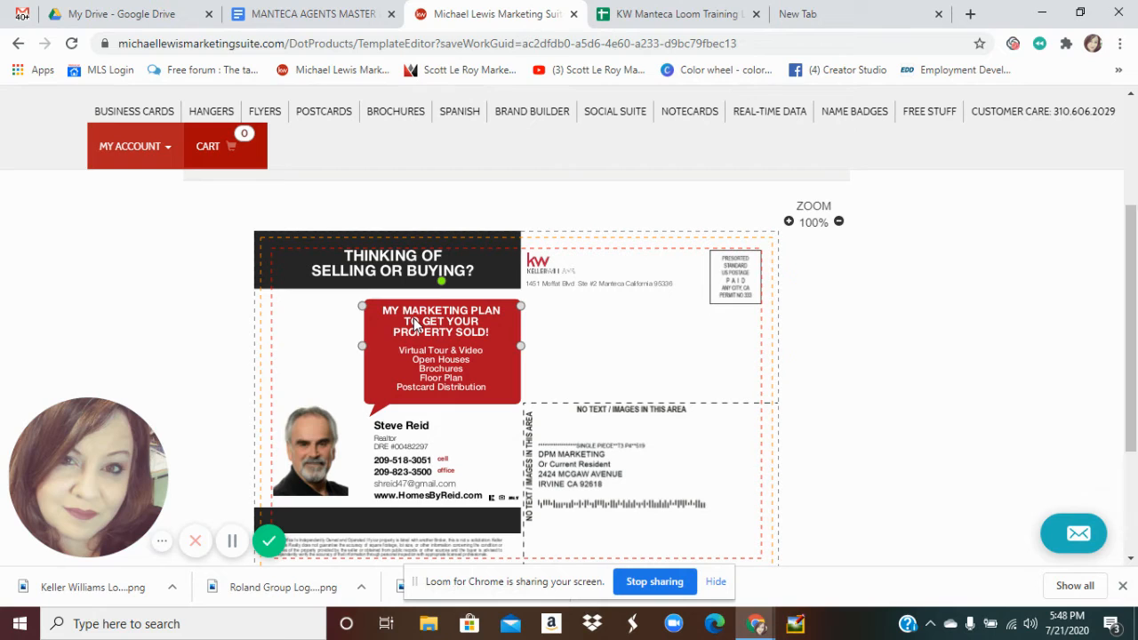
# Replace the red box heading text with STAY SAFE!
pyautogui.doubleClick(414, 319)
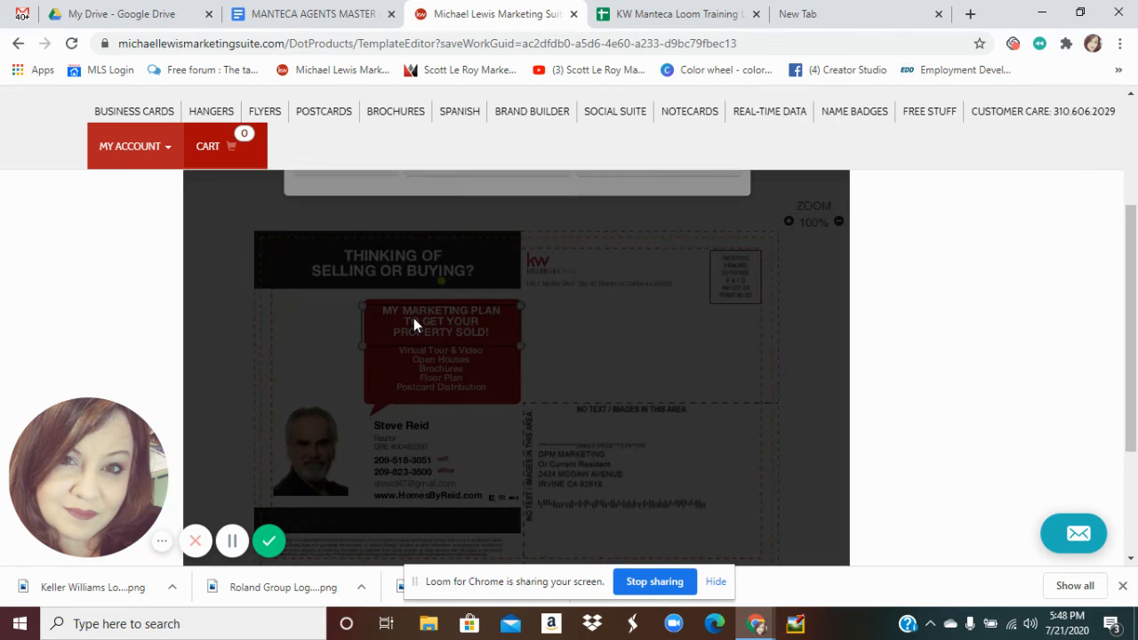
pyautogui.click(485, 297)
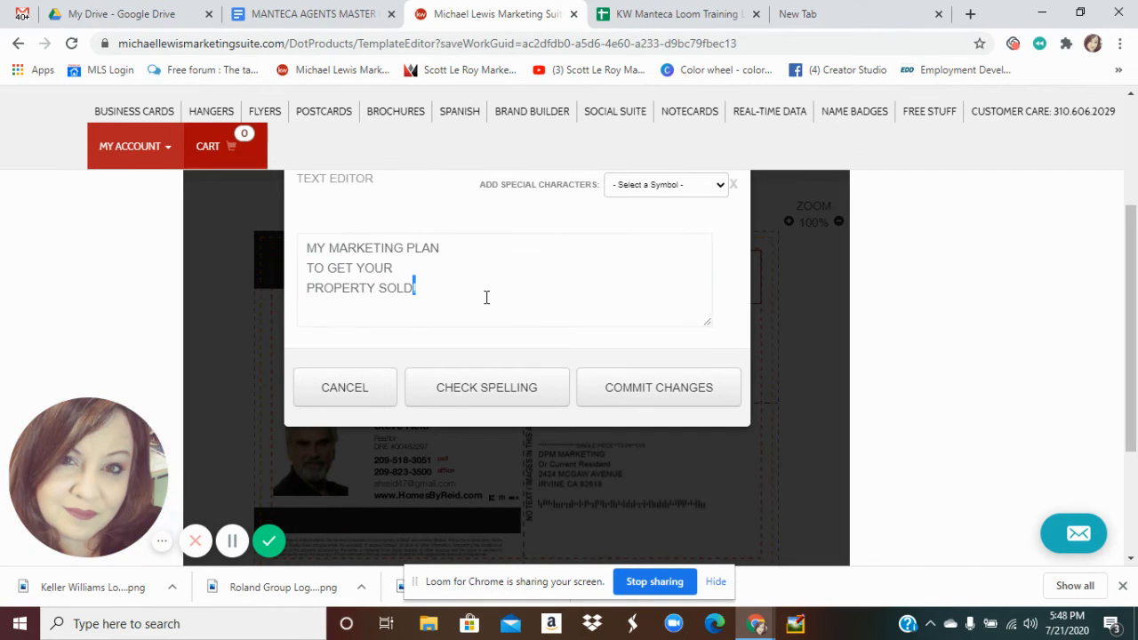
pyautogui.hotkey('ctrl', 'a')
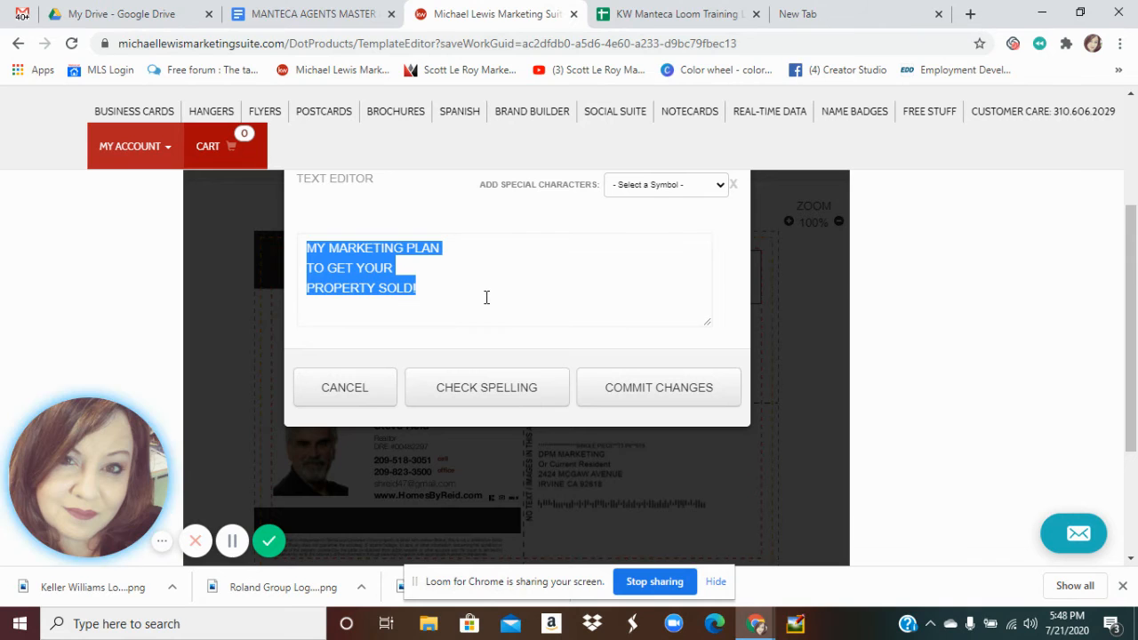
pyautogui.write('STA')
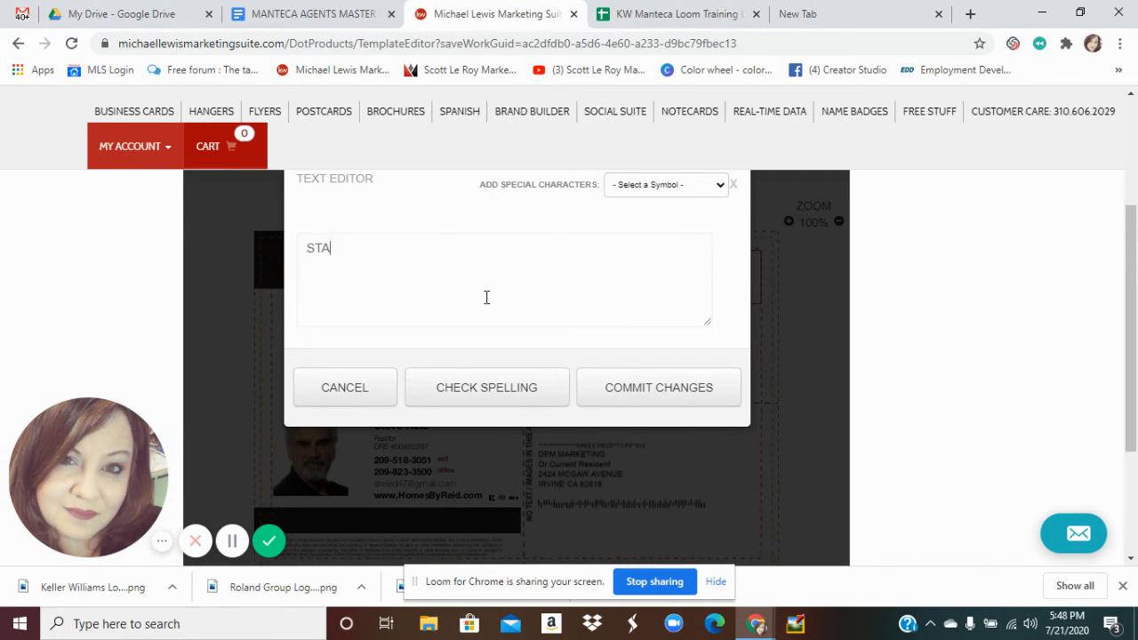
pyautogui.write('Y SAFE!')
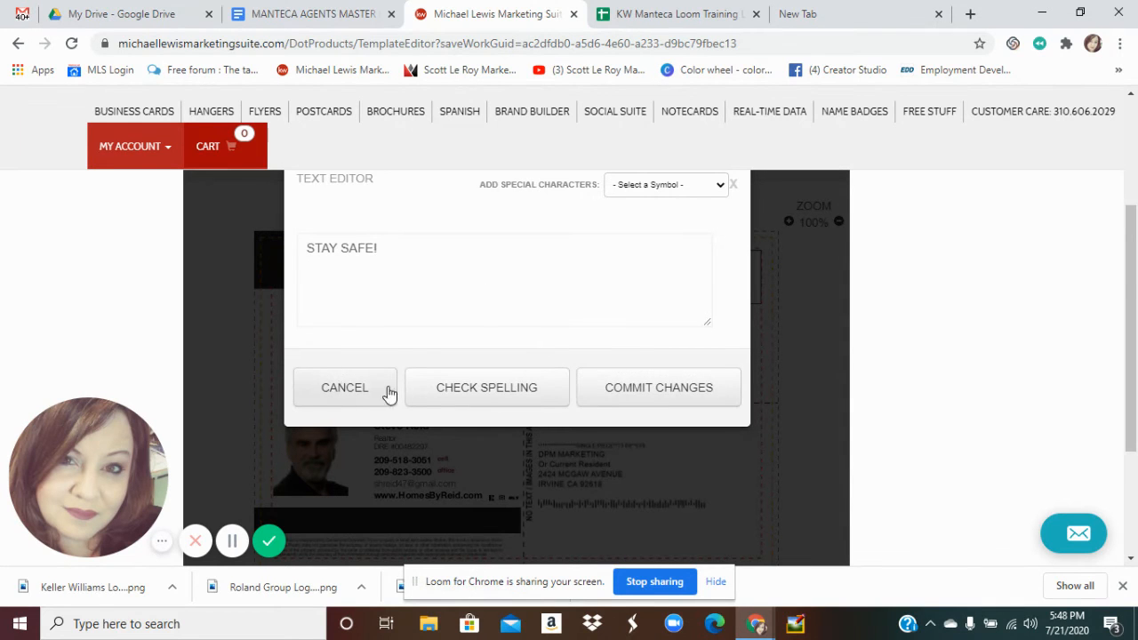
pyautogui.click(627, 399)
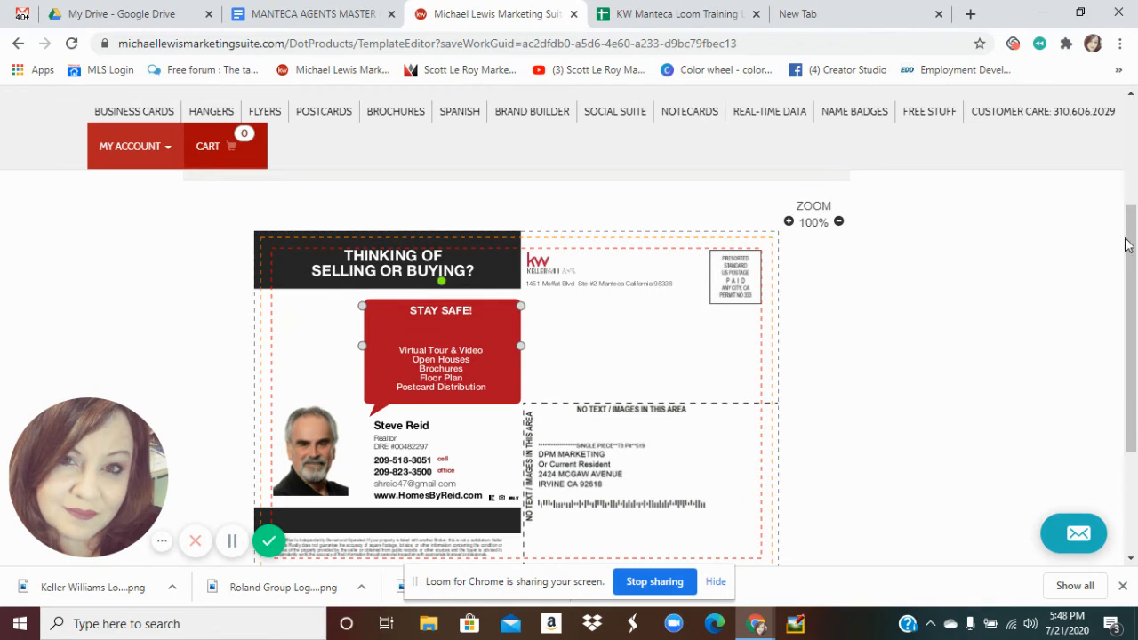
# Set the STAY SAFE! heading's font size to 20 pt
pyautogui.scroll(1, 1116, 214)
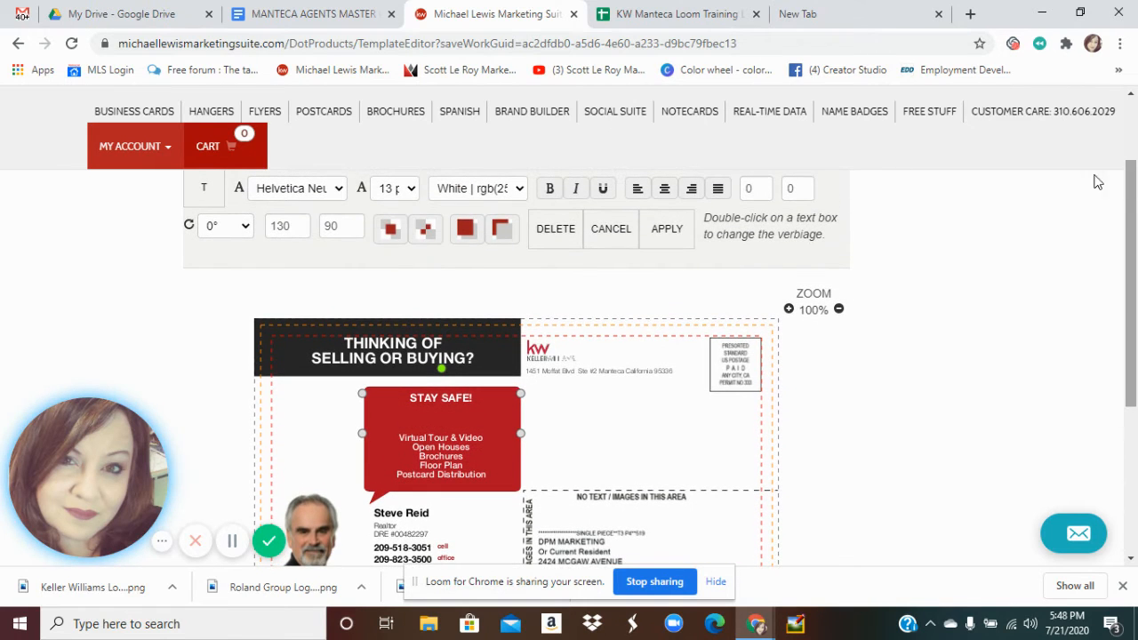
pyautogui.click(412, 189)
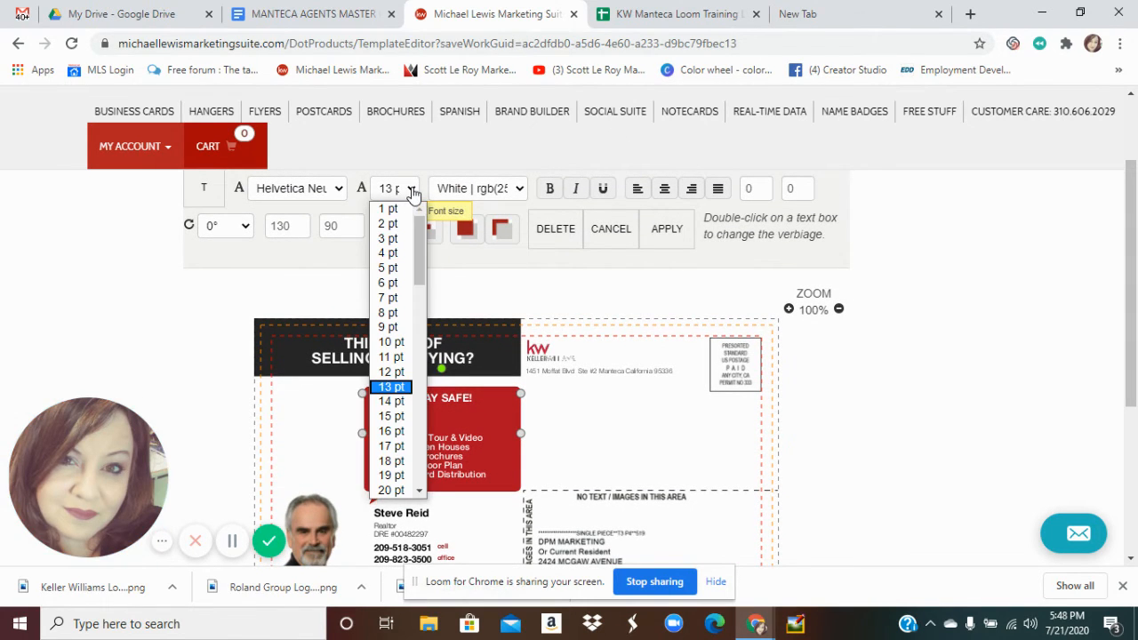
pyautogui.click(396, 432)
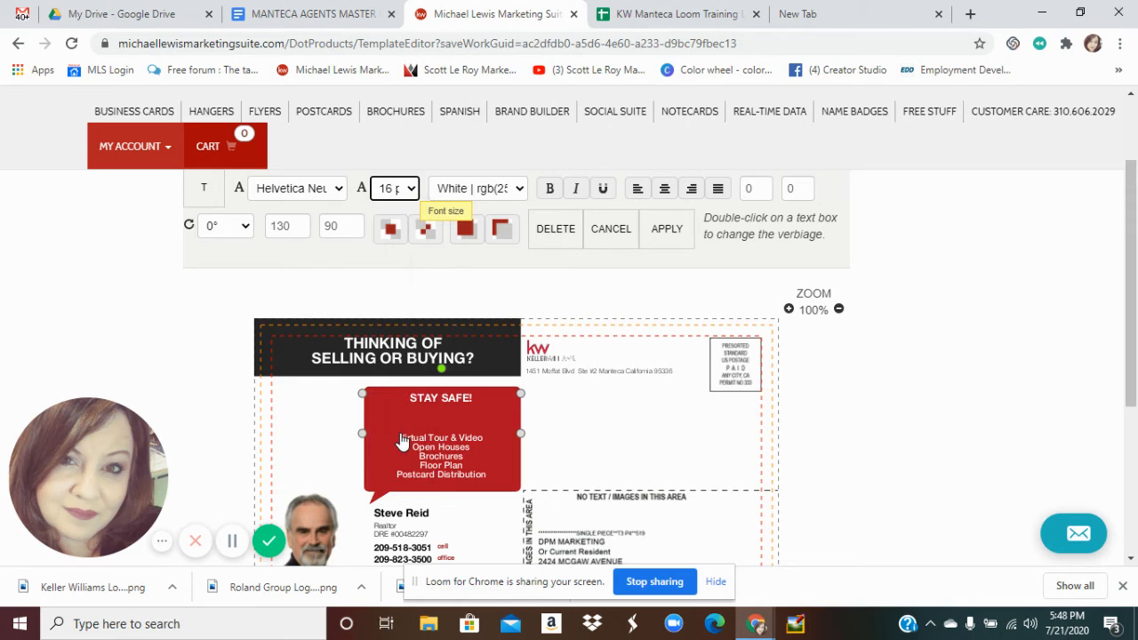
pyautogui.click(412, 191)
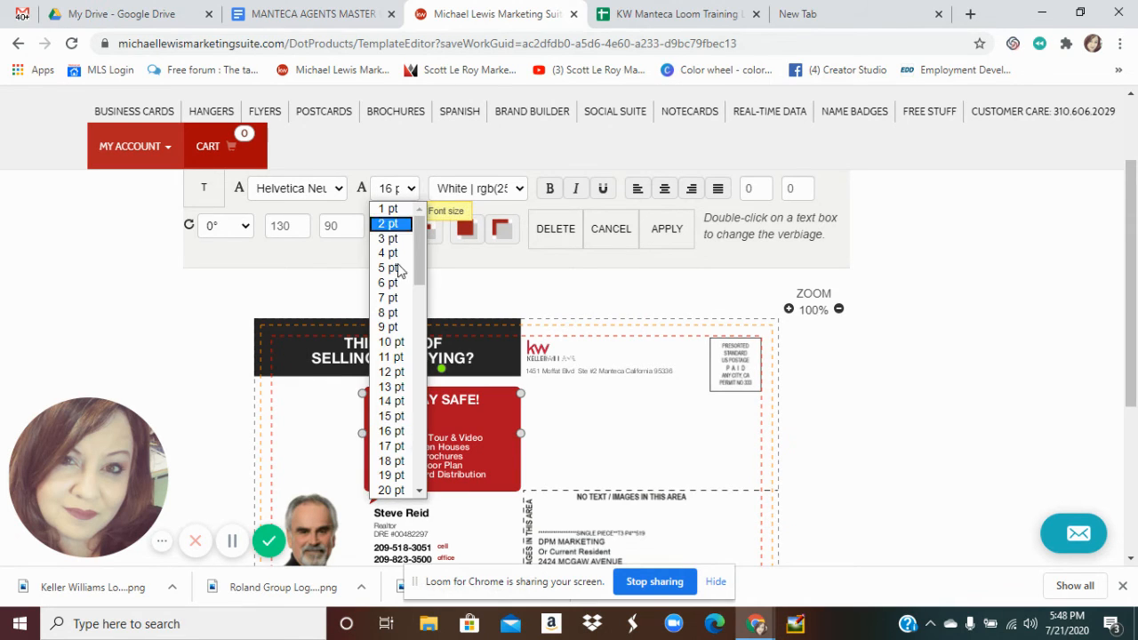
pyautogui.click(395, 491)
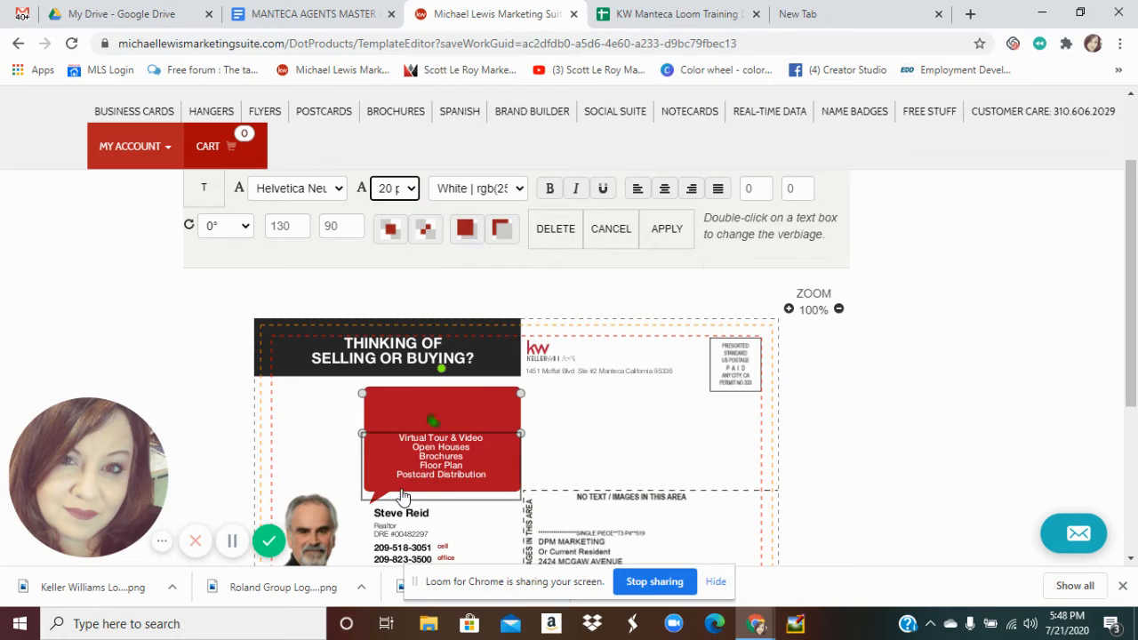
pyautogui.click(442, 453)
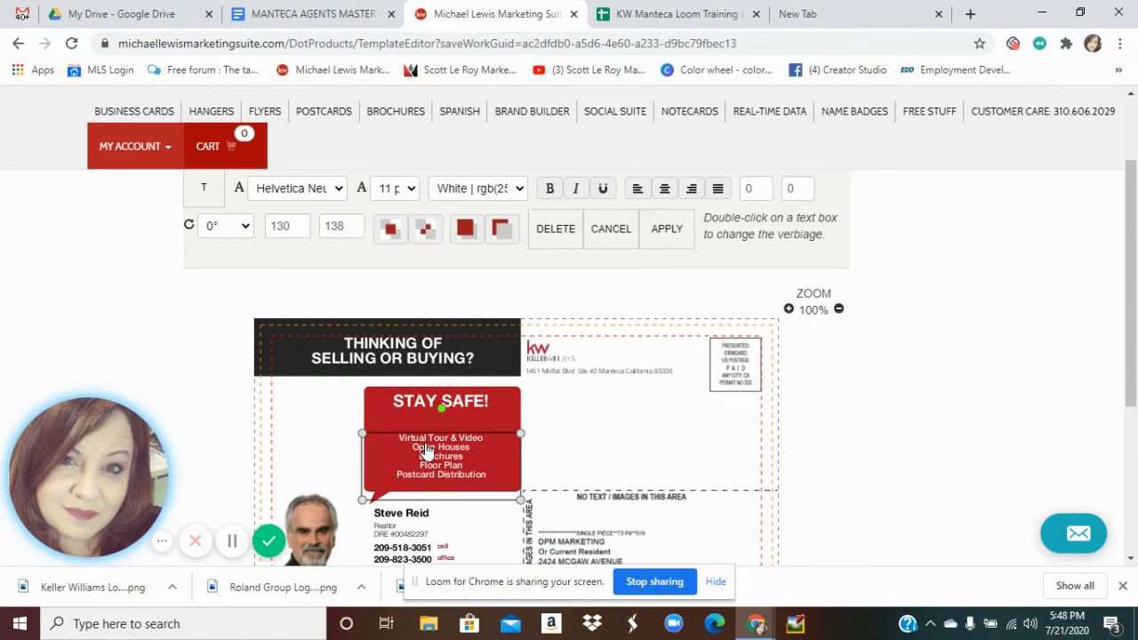
# Replace the services list with a three-line message to call the agent for all real estate needs
pyautogui.doubleClick(425, 451)
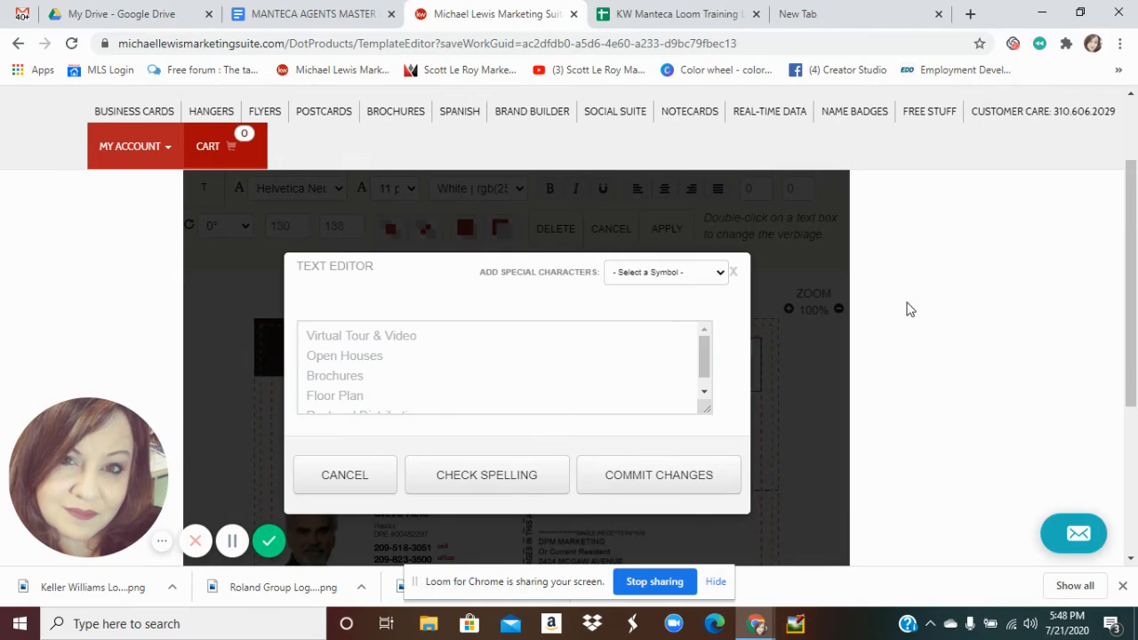
pyautogui.doubleClick(396, 337)
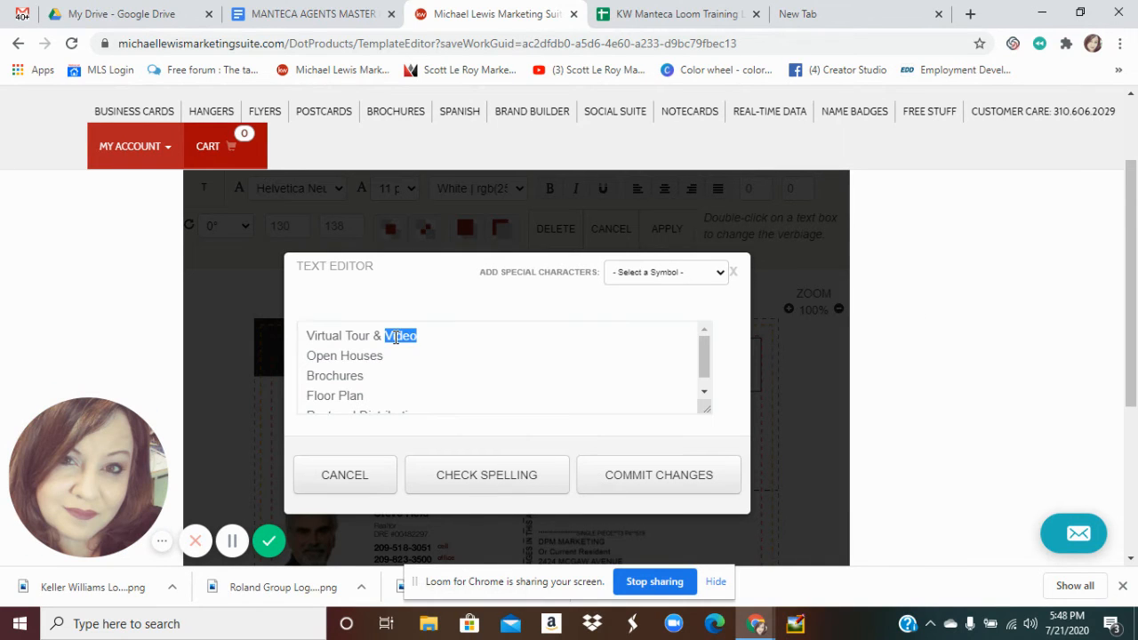
pyautogui.hotkey('ctrl', 'a')
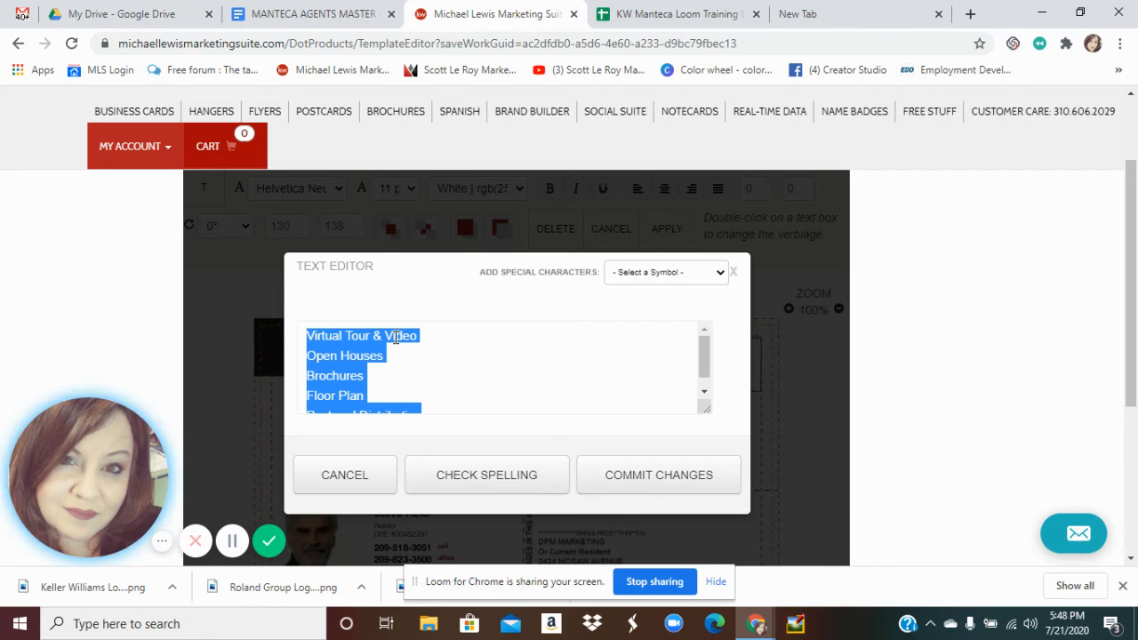
pyautogui.write('CALL')
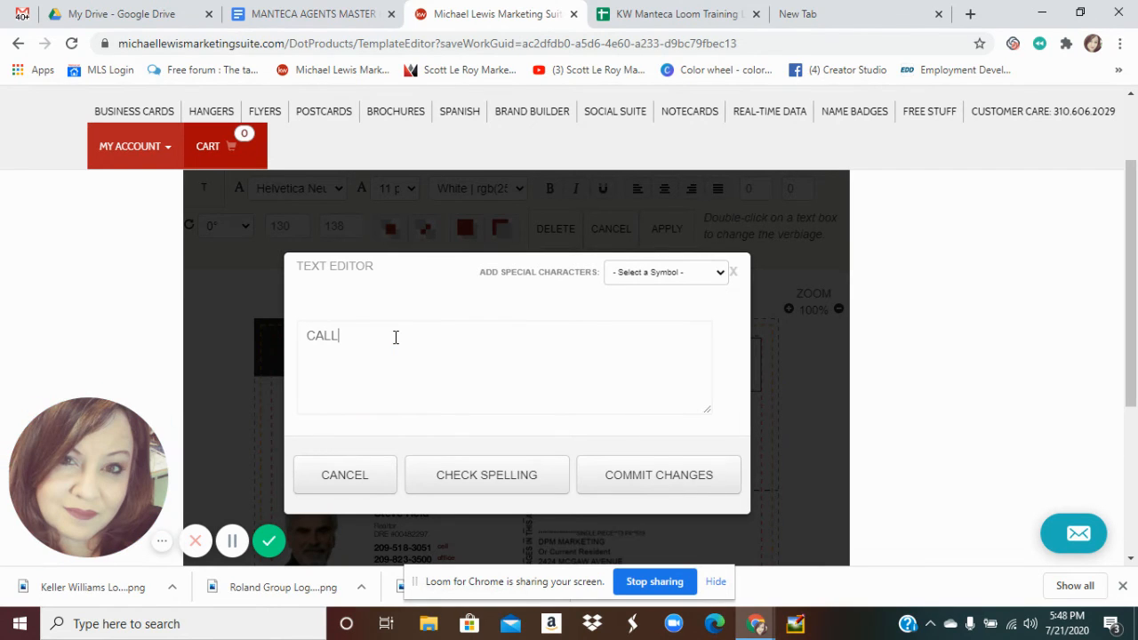
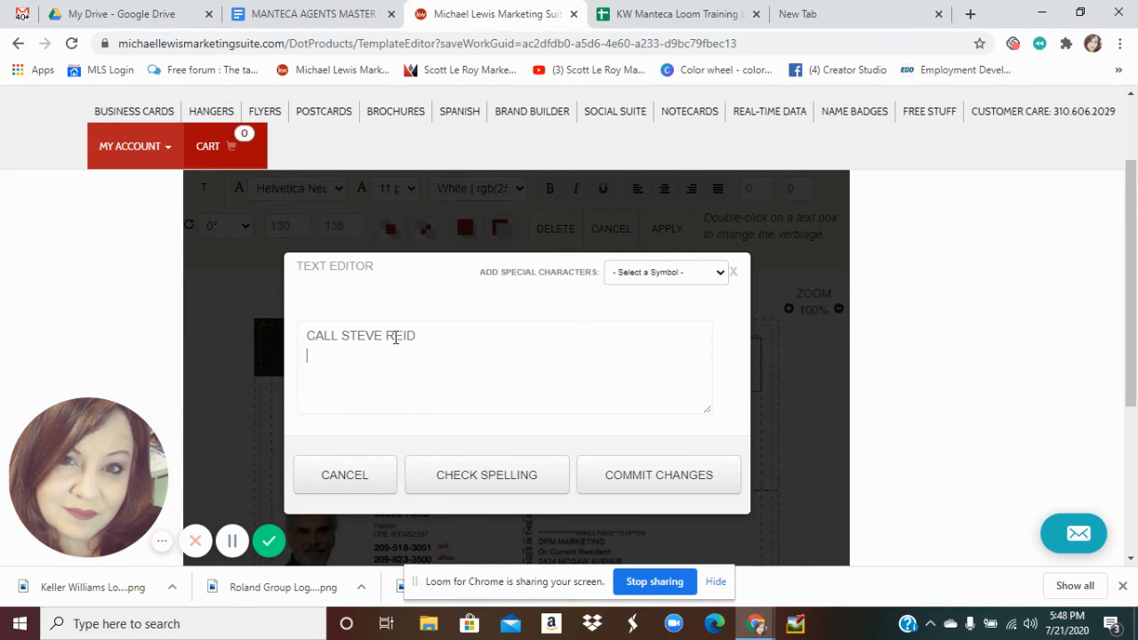
pyautogui.press('Return')
pyautogui.write('FOR ALL OF YOUR')
pyautogui.press('Return')
pyautogui.write('REAL')
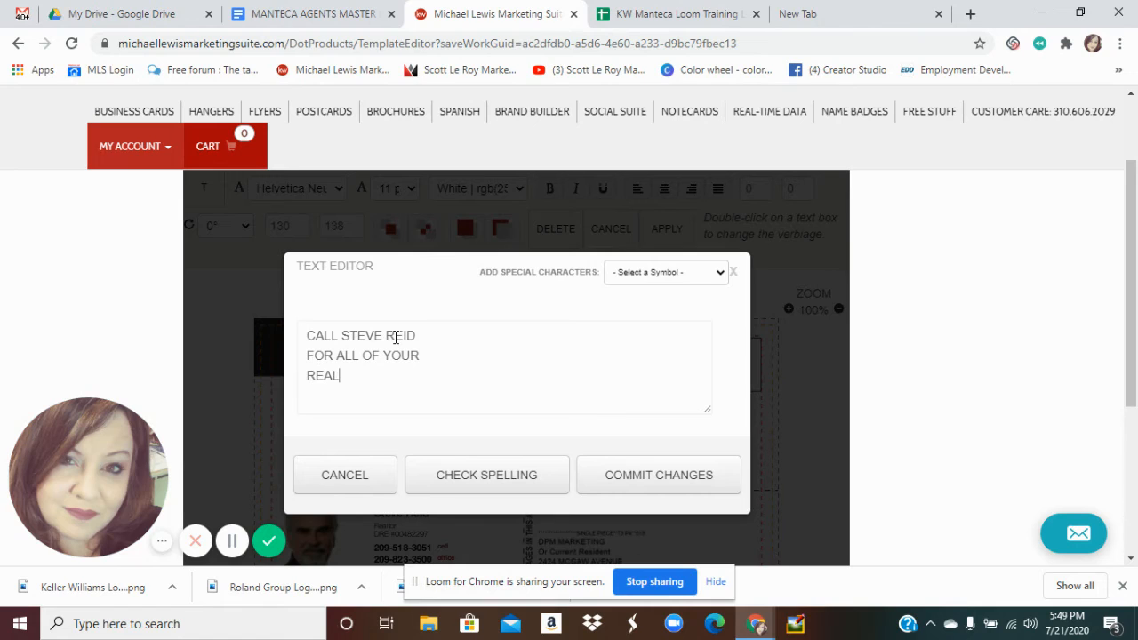
pyautogui.write(' ESTATE NEEDS')
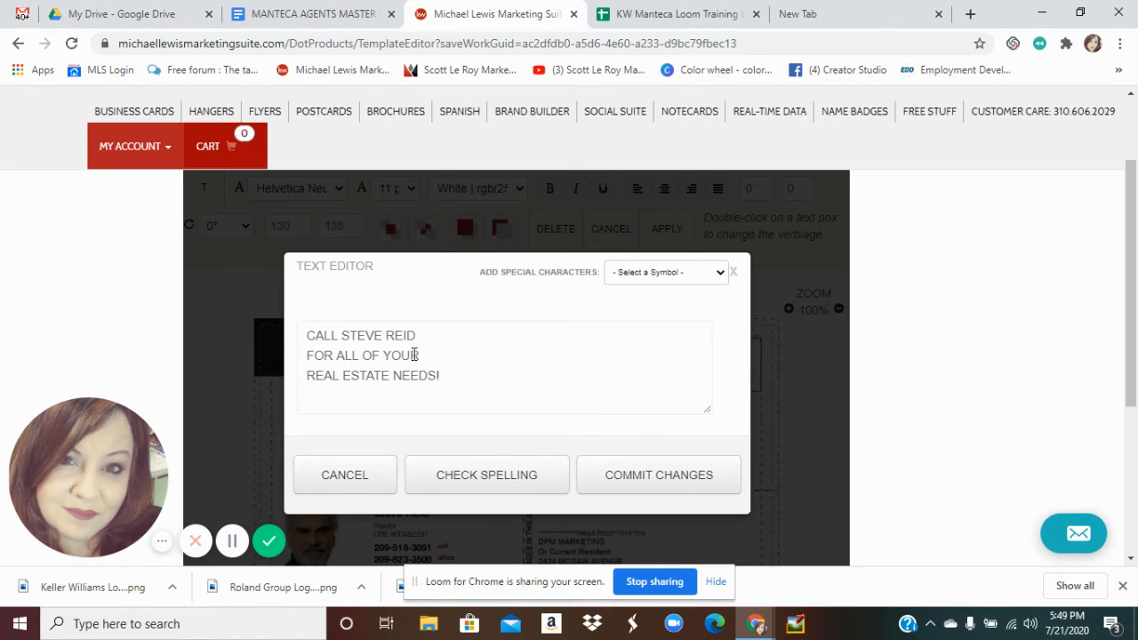
pyautogui.write('!')
pyautogui.click(659, 478)
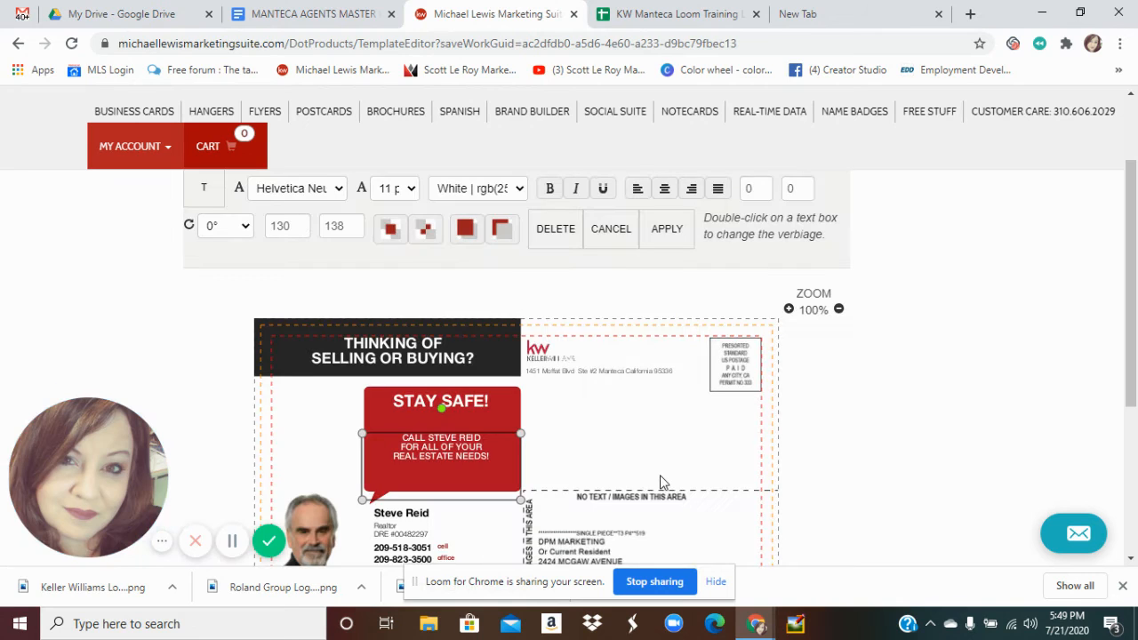
# Size the call-to-action message to 16 pt so it fits inside the bubble
pyautogui.click(404, 190)
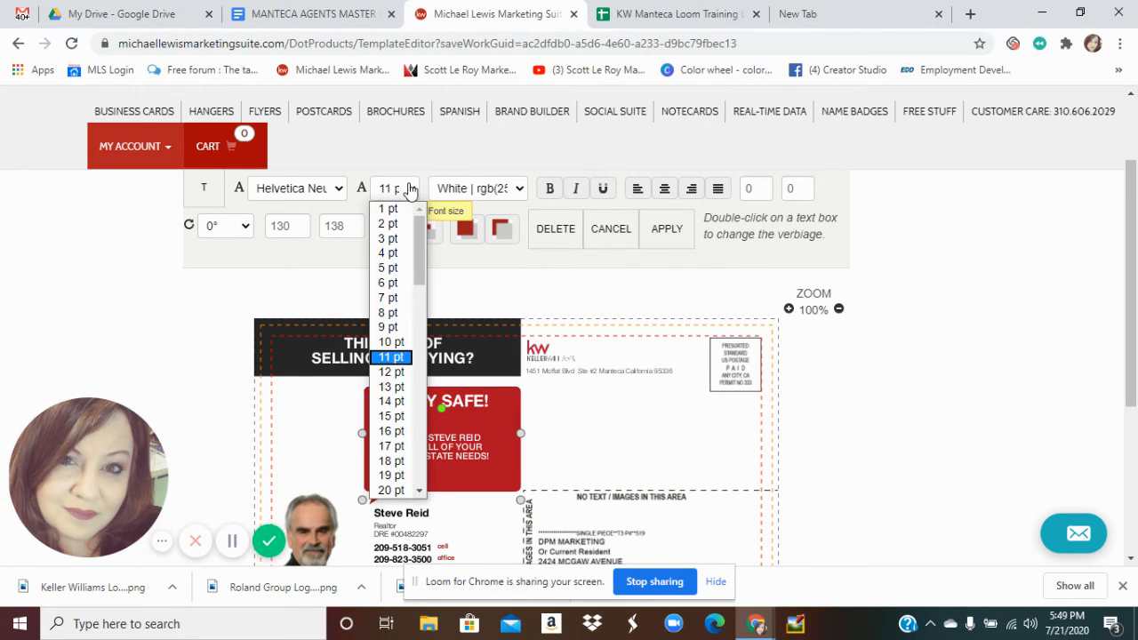
pyautogui.click(401, 461)
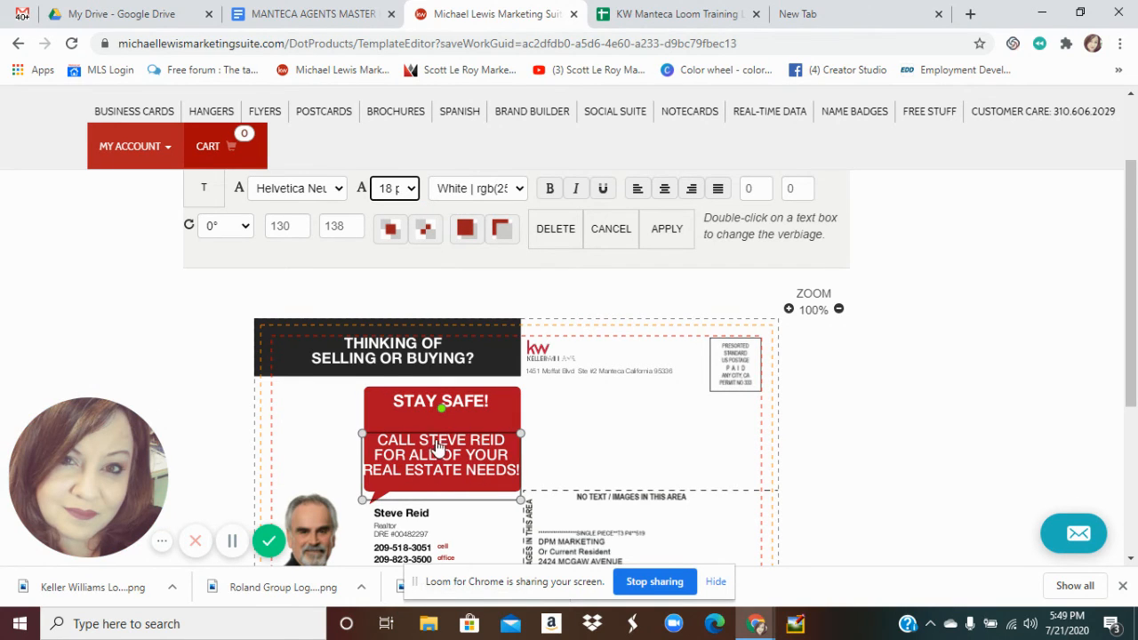
pyautogui.click(457, 408)
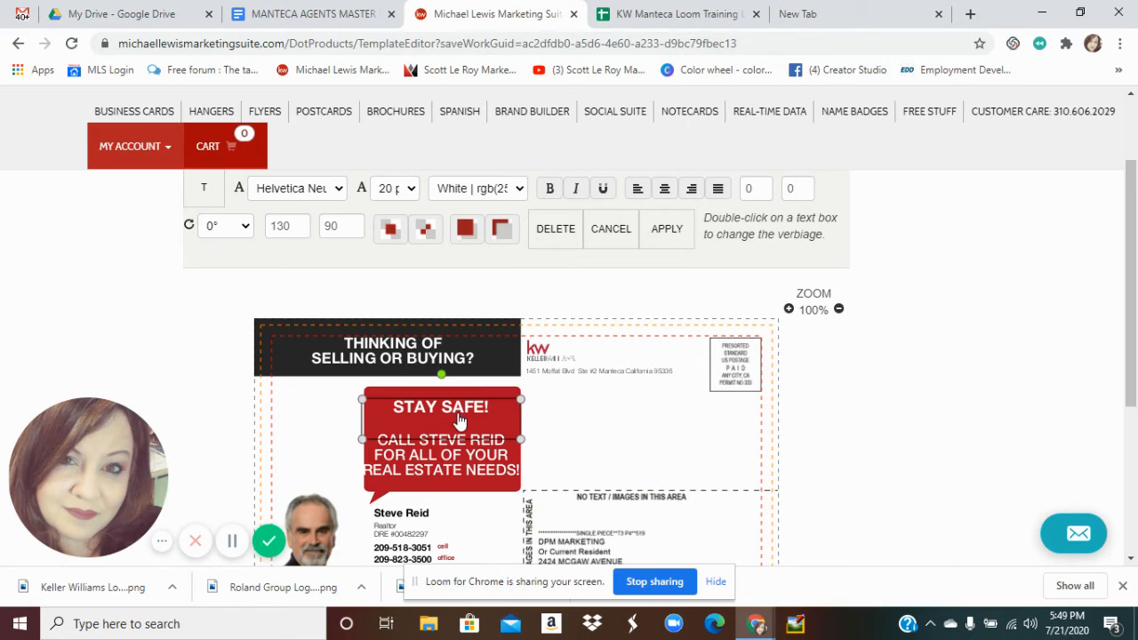
pyautogui.click(448, 477)
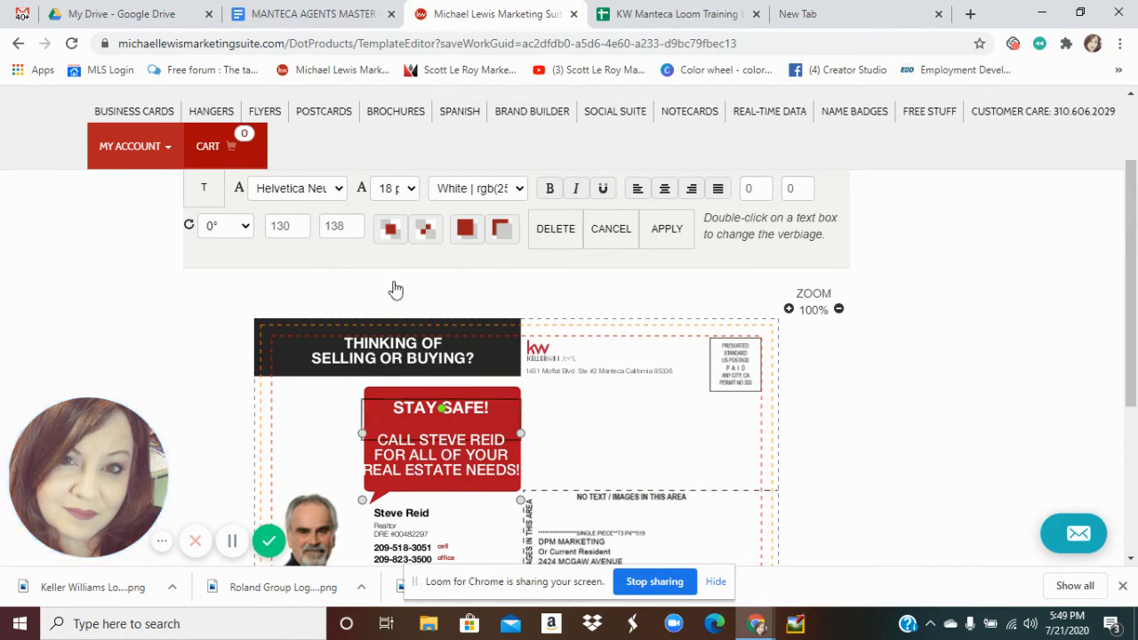
pyautogui.click(412, 189)
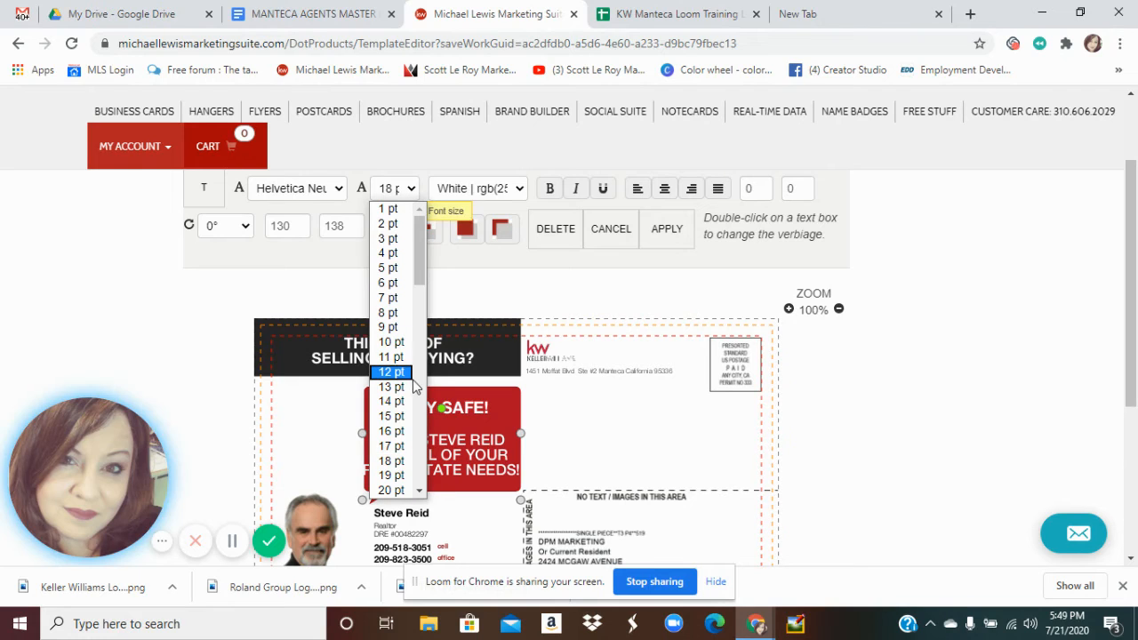
pyautogui.click(392, 433)
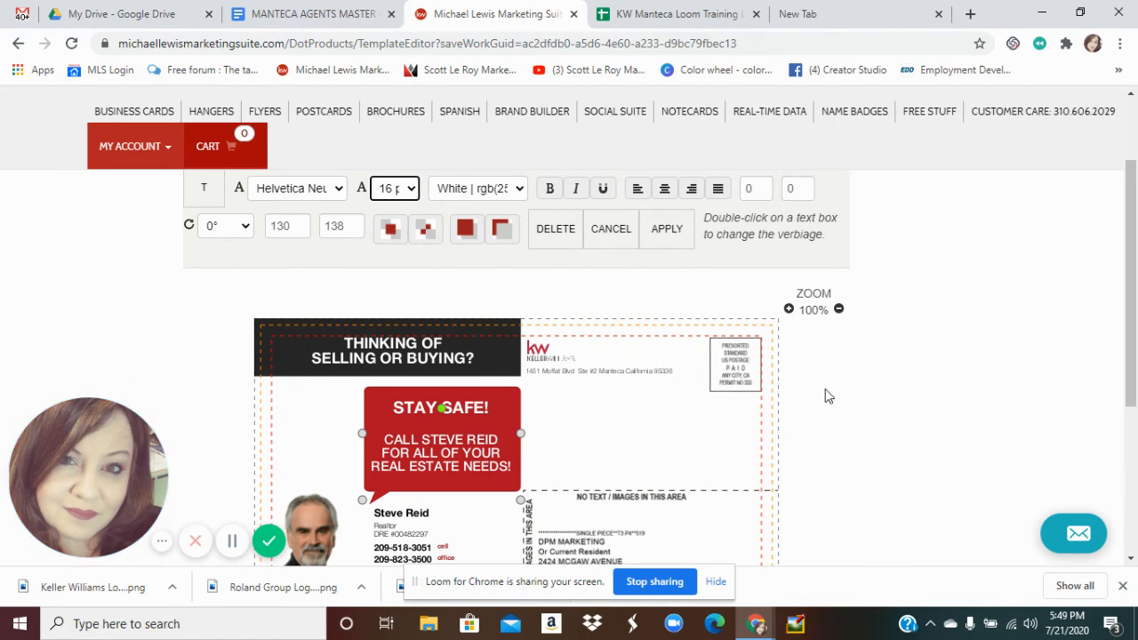
pyautogui.moveTo(1132, 336); pyautogui.dragTo(1132, 414)
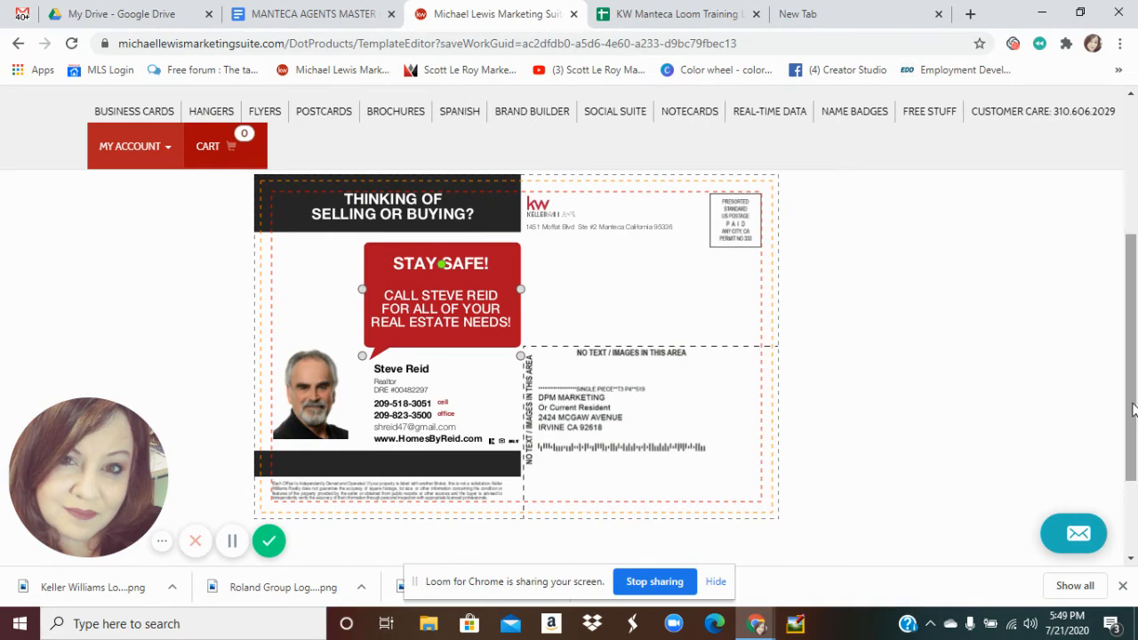
# Enlarge the agent's name beside the headshot from 13 pt to 16 pt
pyautogui.click(412, 376)
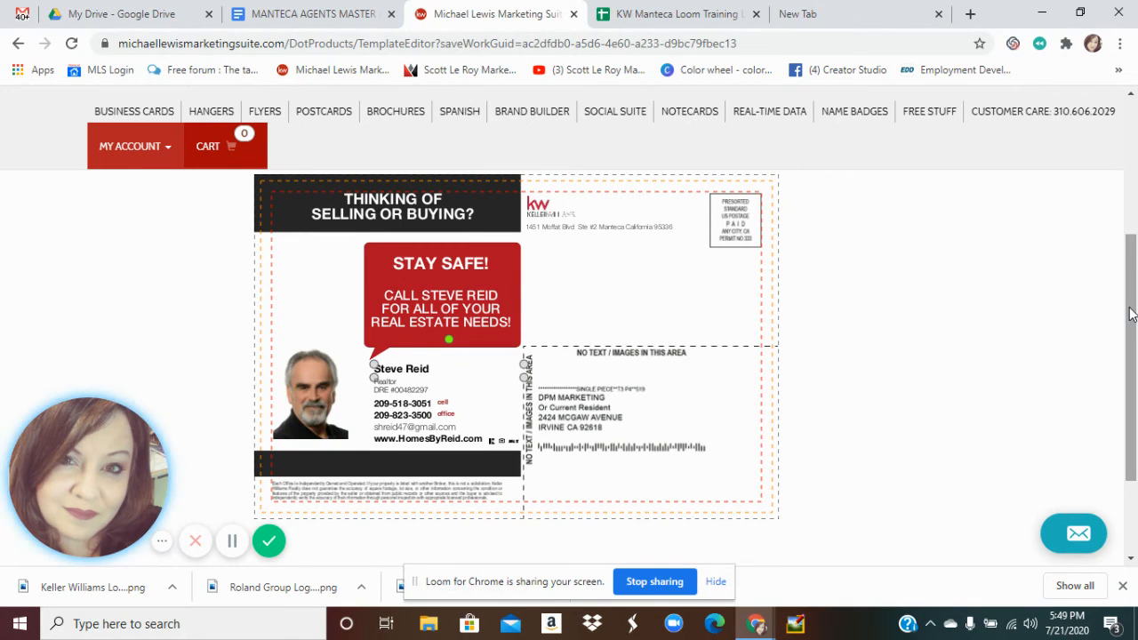
pyautogui.moveTo(1132, 313); pyautogui.dragTo(1132, 279)
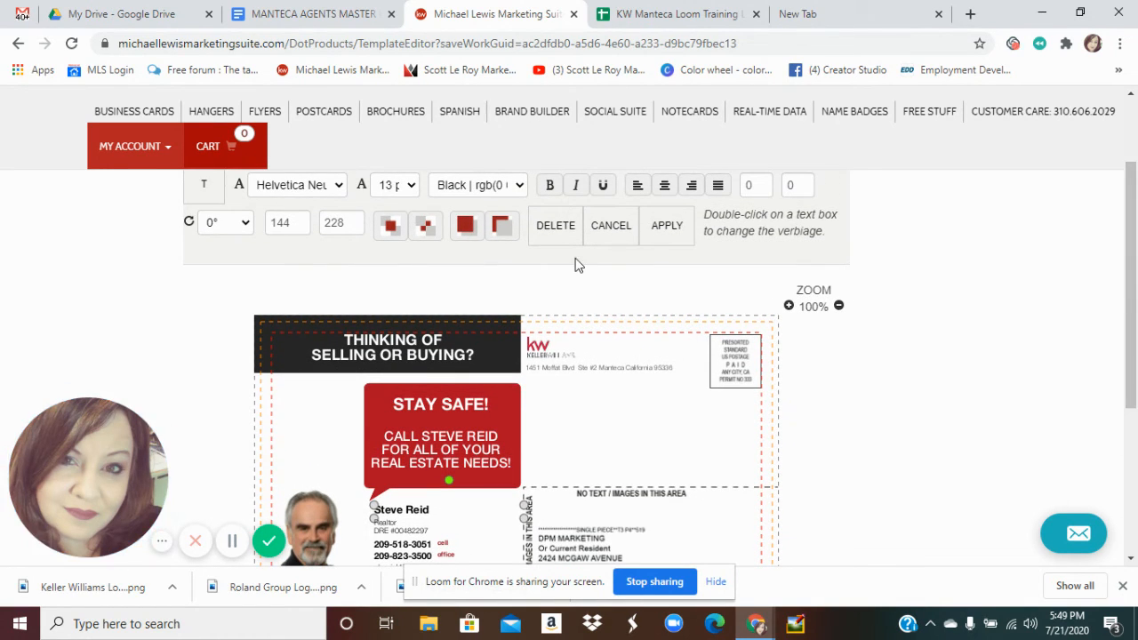
pyautogui.click(451, 458)
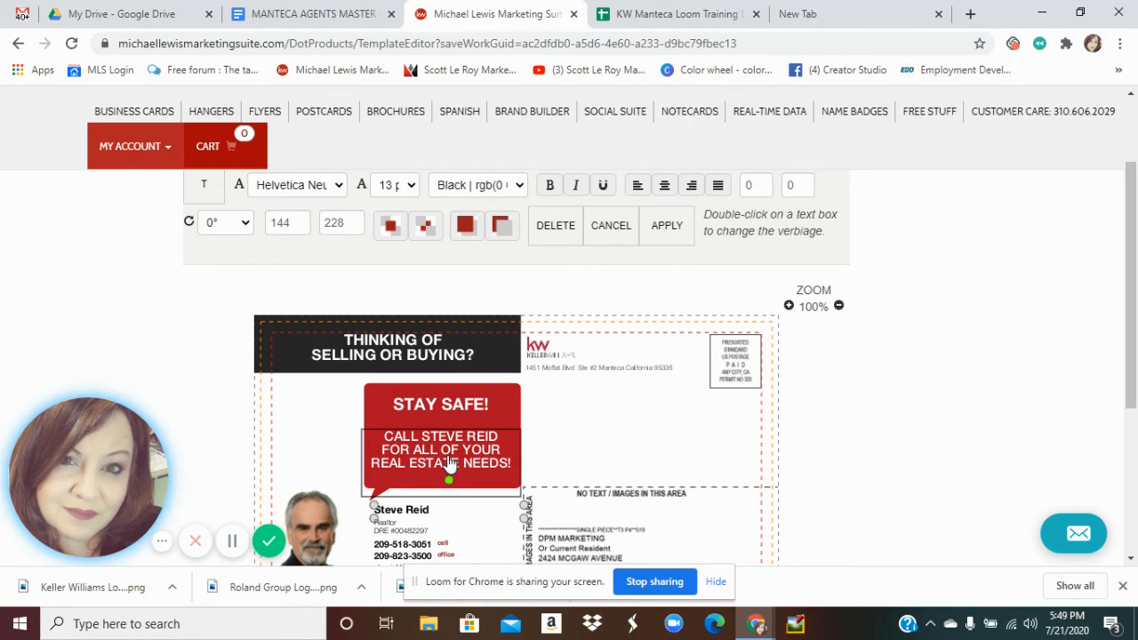
pyautogui.click(409, 508)
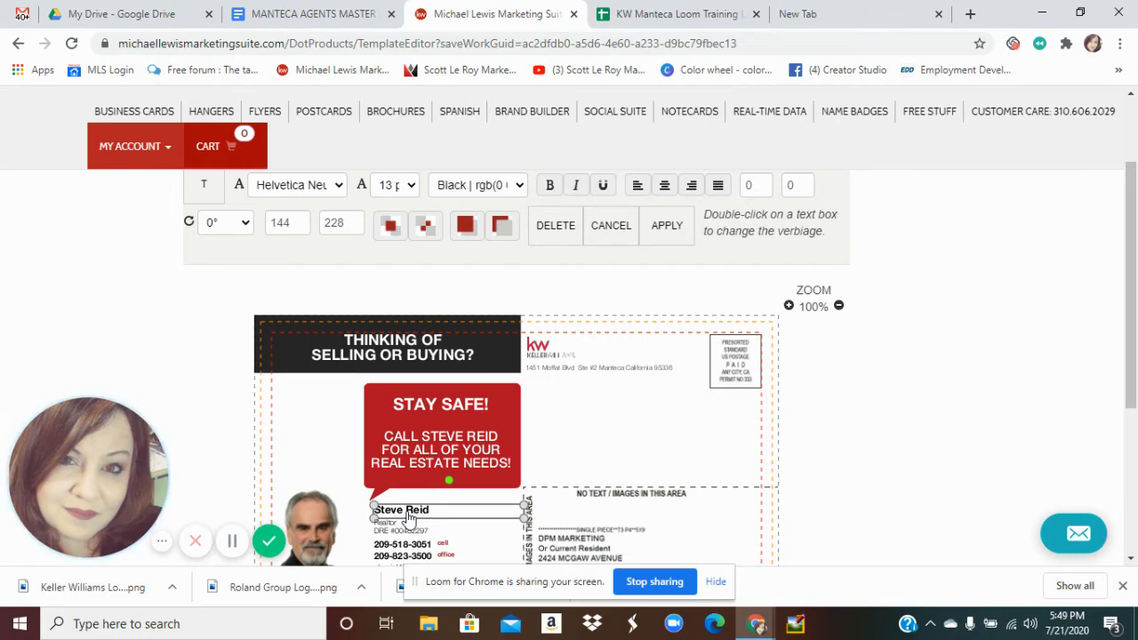
pyautogui.click(407, 196)
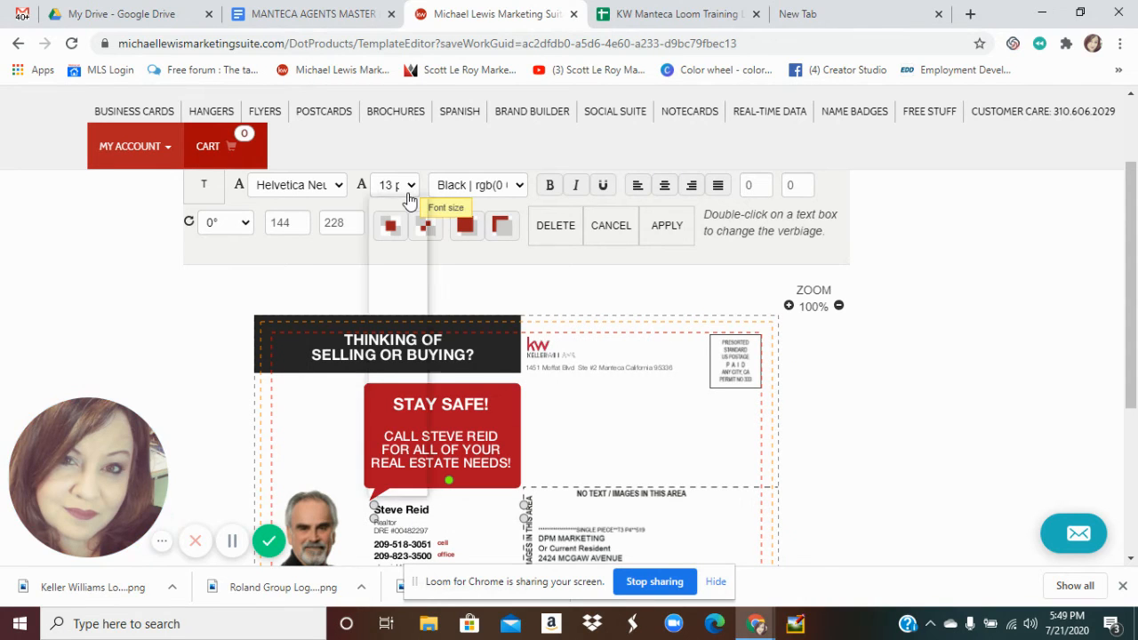
pyautogui.click(407, 191)
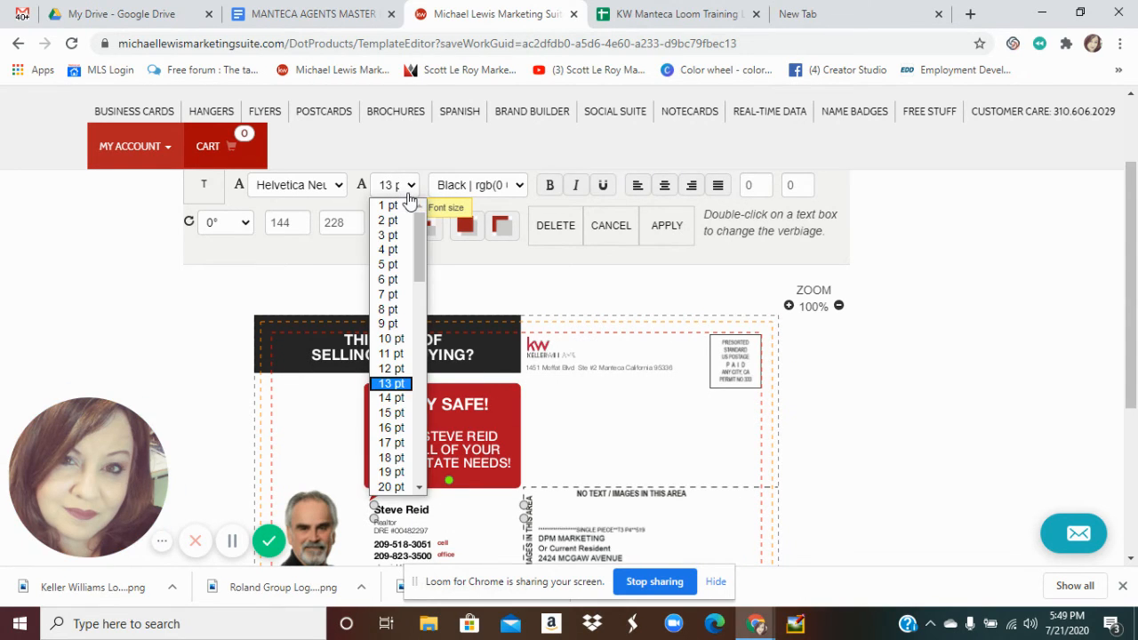
pyautogui.click(391, 429)
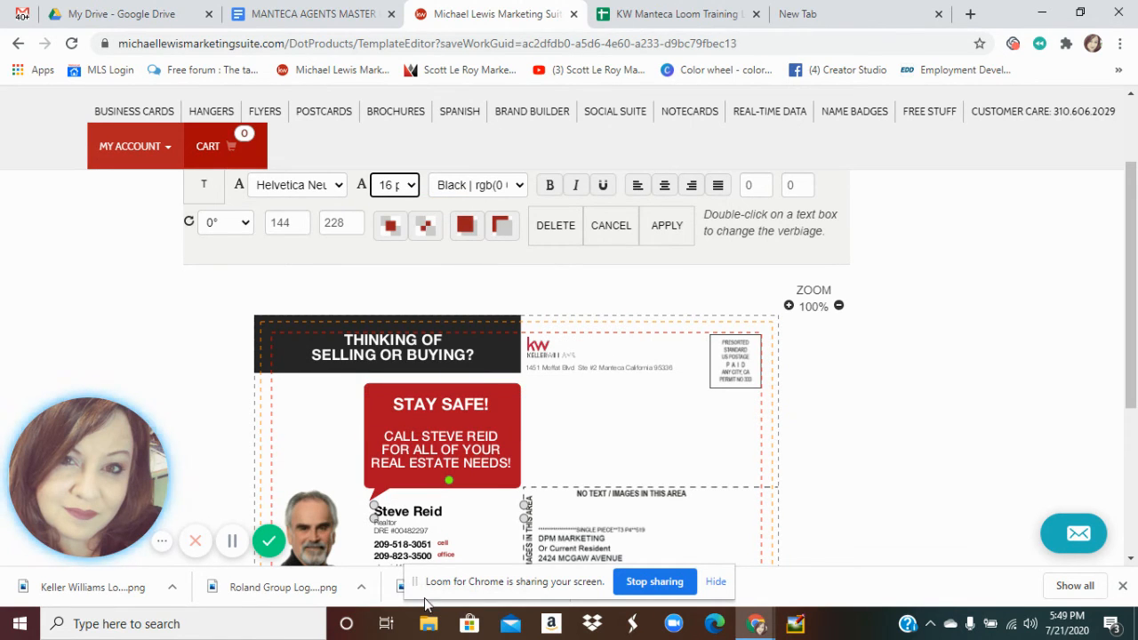
# Replace the profile.title placeholder under the agent's name with 'Realtor ®'
pyautogui.doubleClick(398, 526)
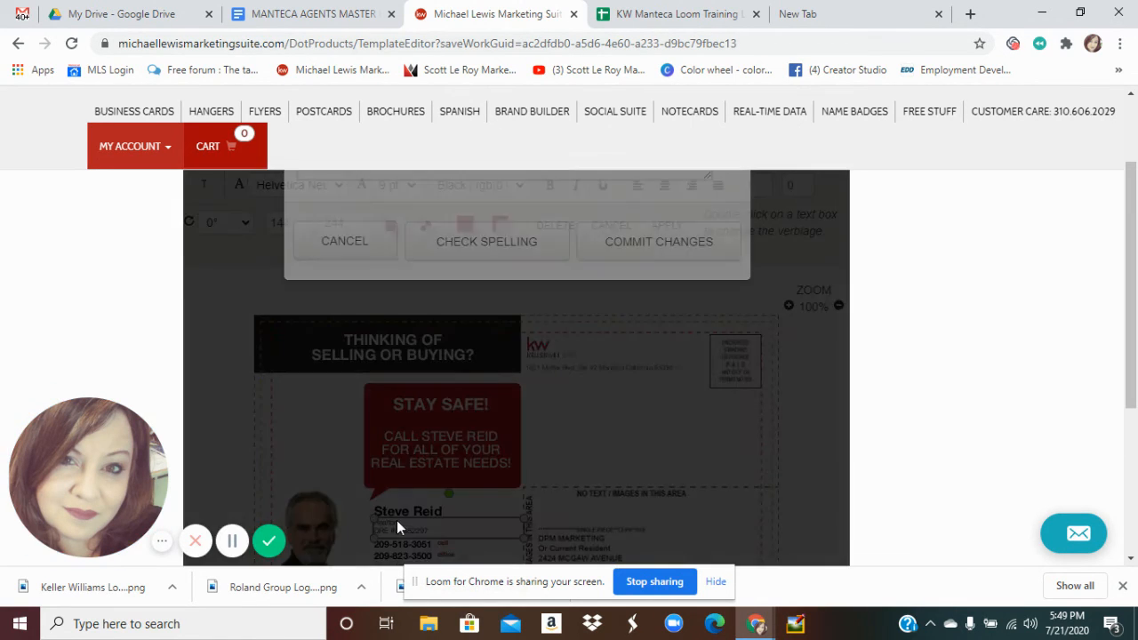
pyautogui.click(460, 334)
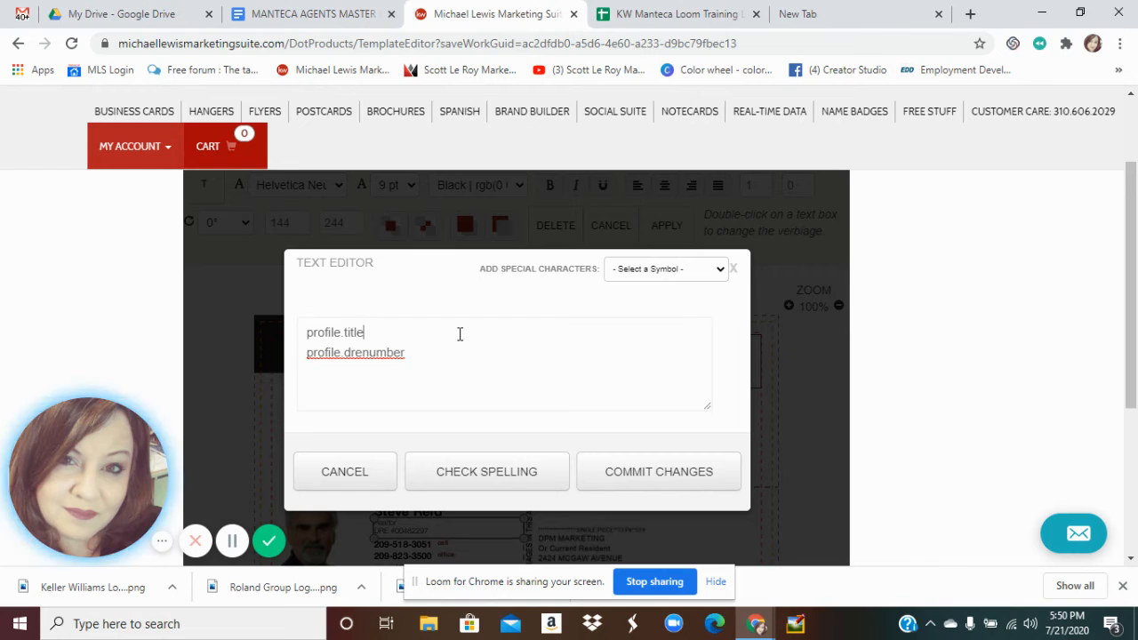
pyautogui.tripleClick(460, 334)
pyautogui.write('r')
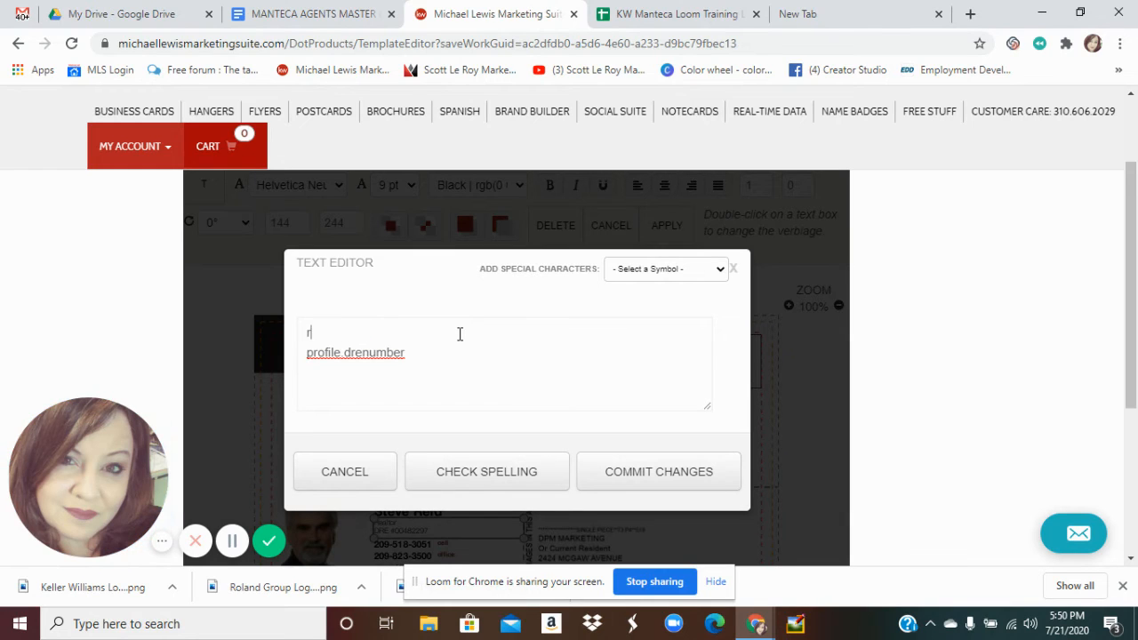
pyautogui.write('Realtor ®')
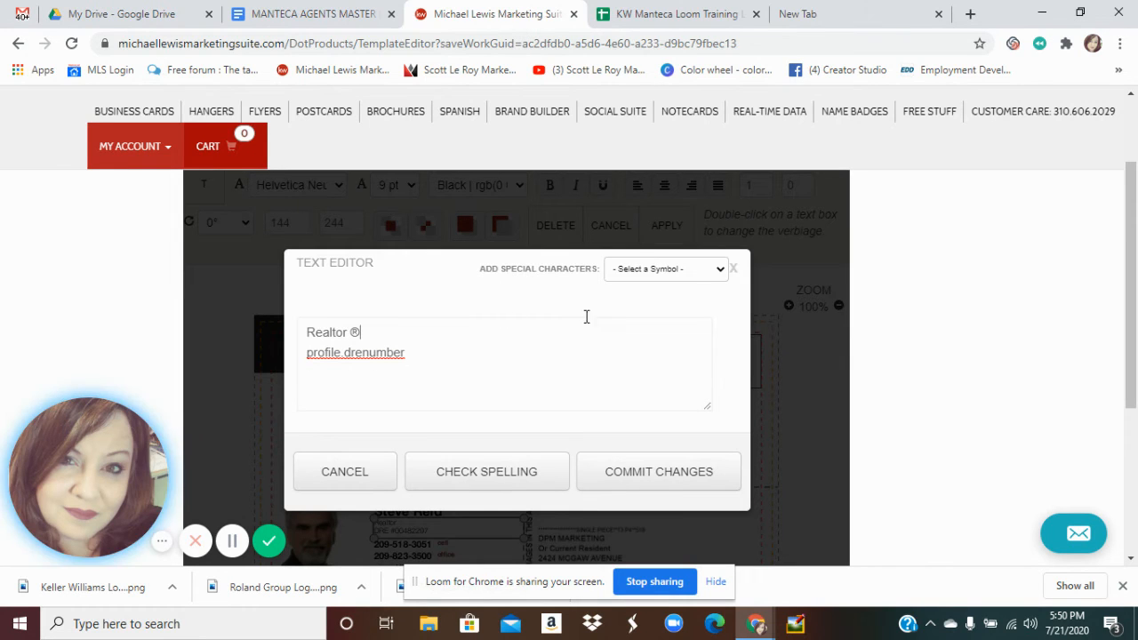
pyautogui.click(722, 271)
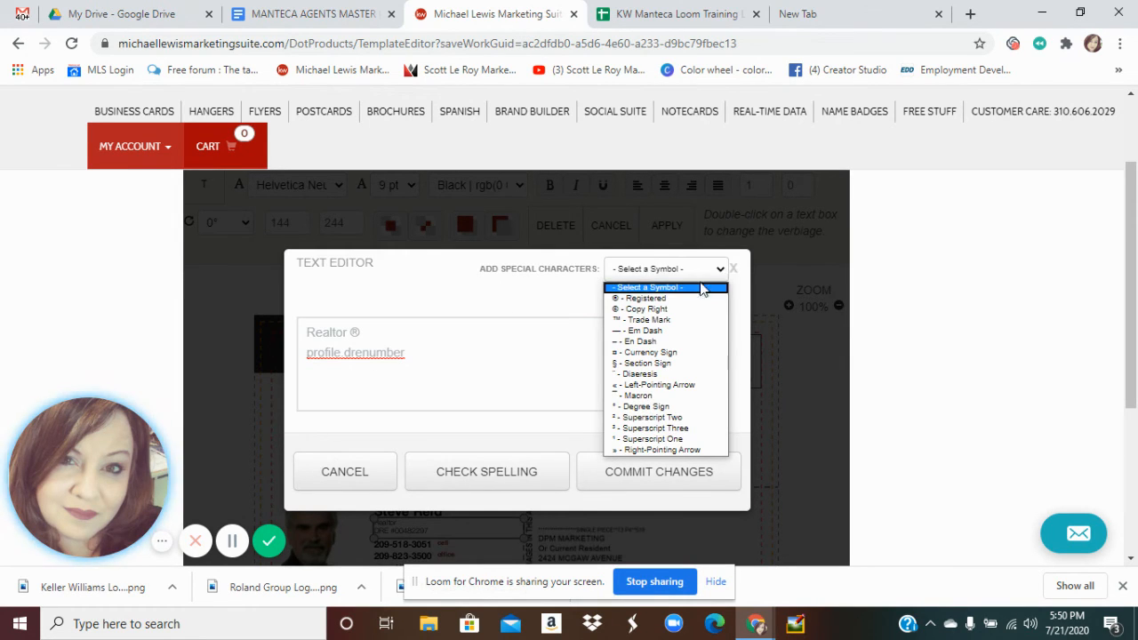
pyautogui.click(498, 308)
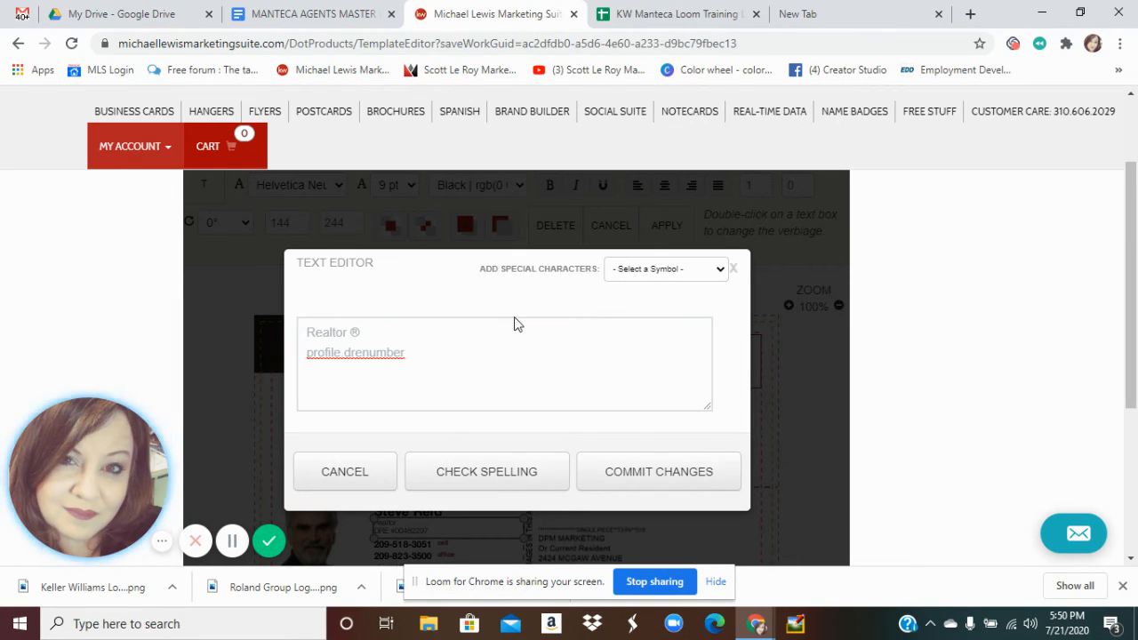
pyautogui.click(604, 479)
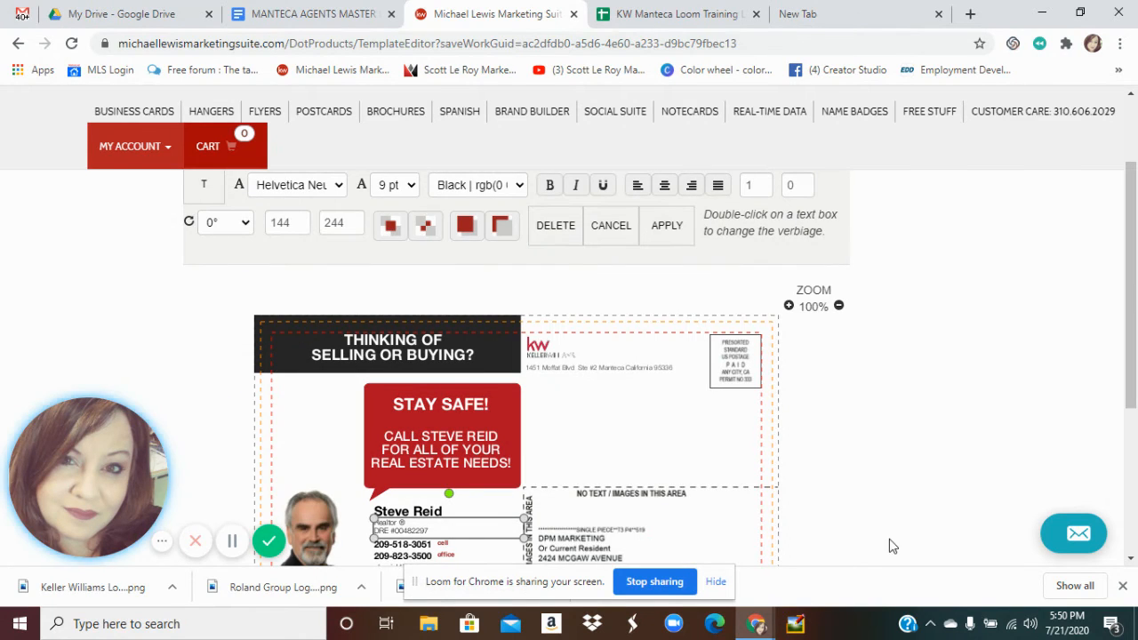
pyautogui.click(445, 544)
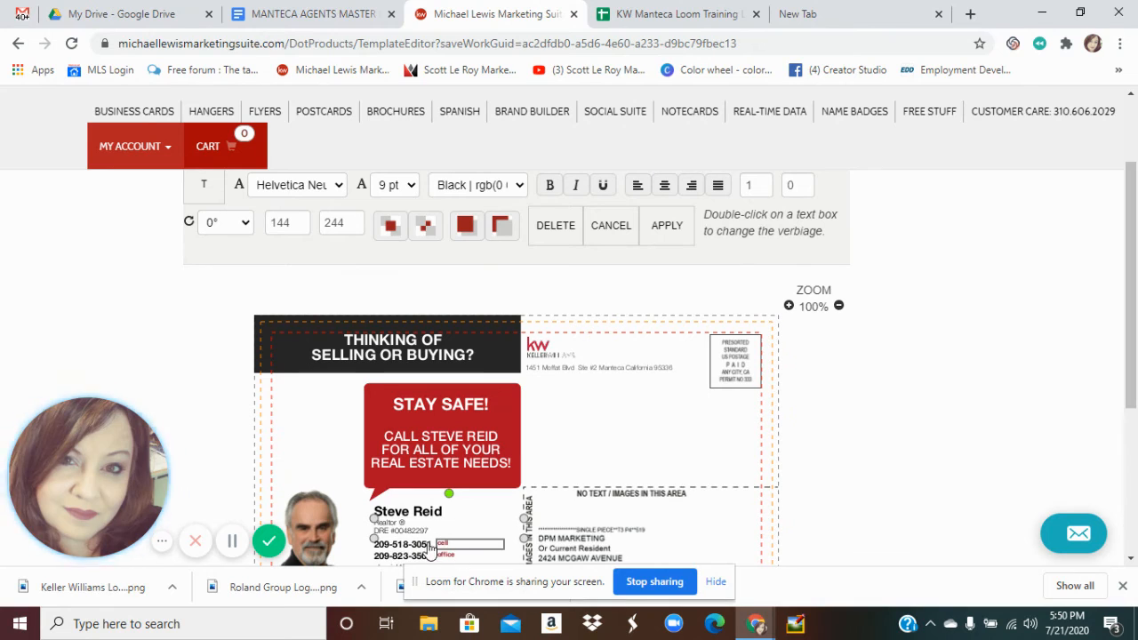
pyautogui.click(423, 545)
pyautogui.click(433, 556)
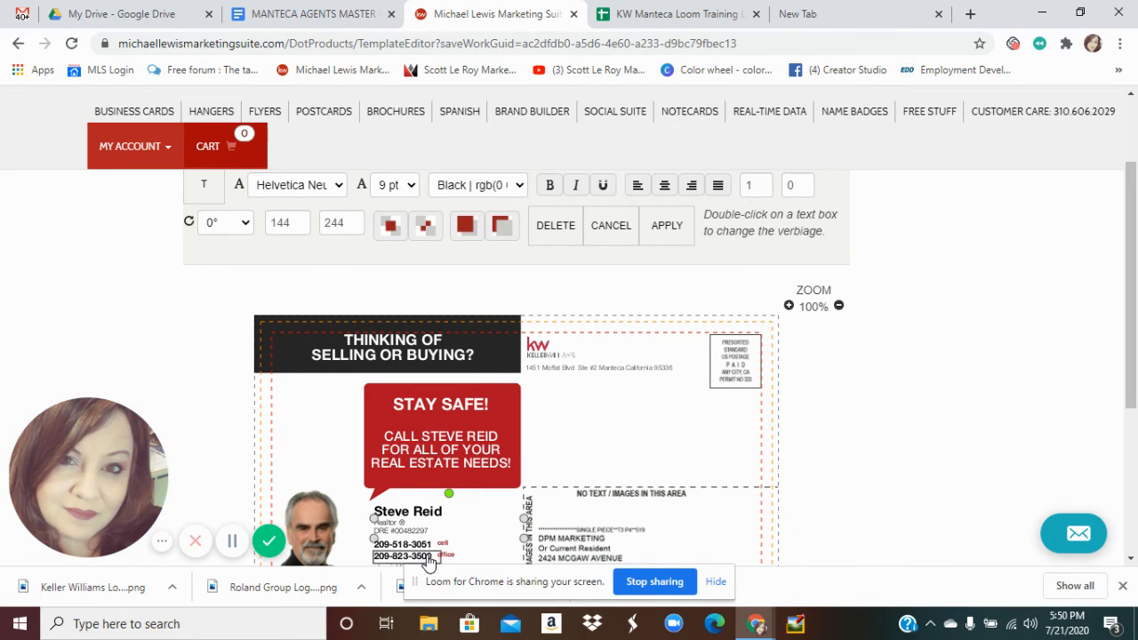
pyautogui.moveTo(1130, 383); pyautogui.dragTo(1132, 446)
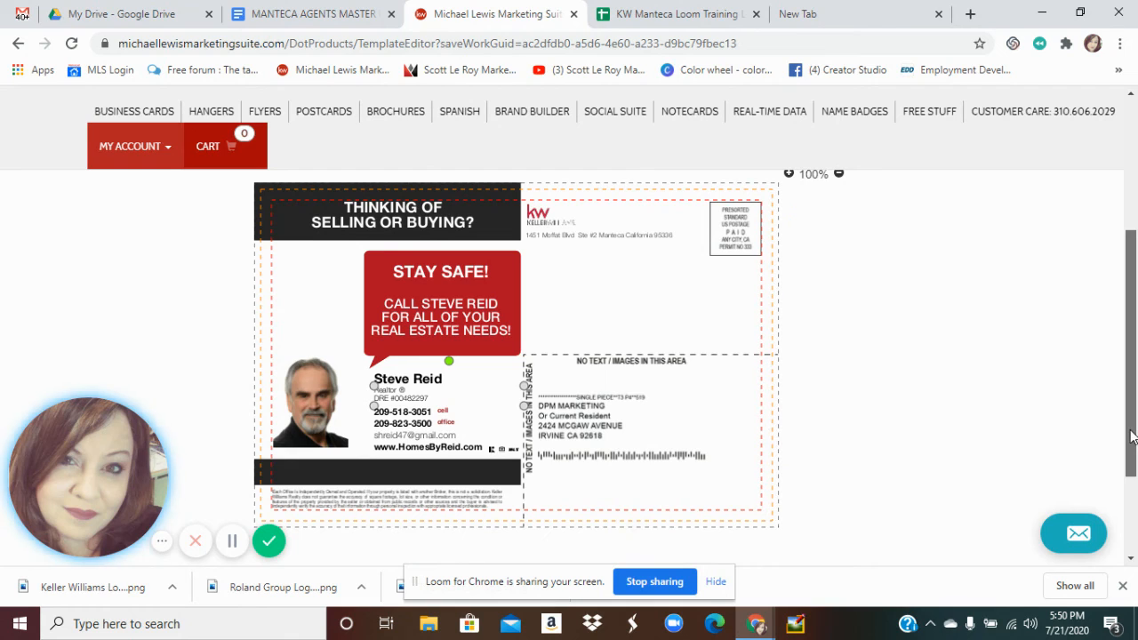
pyautogui.click(424, 453)
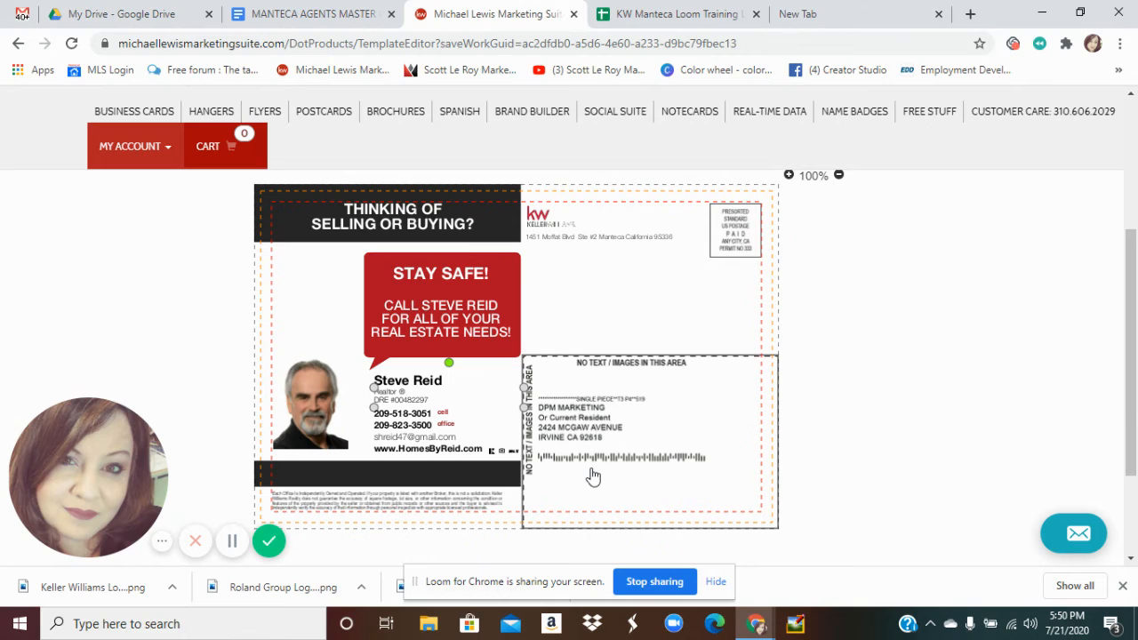
pyautogui.moveTo(1129, 407); pyautogui.dragTo(1124, 311)
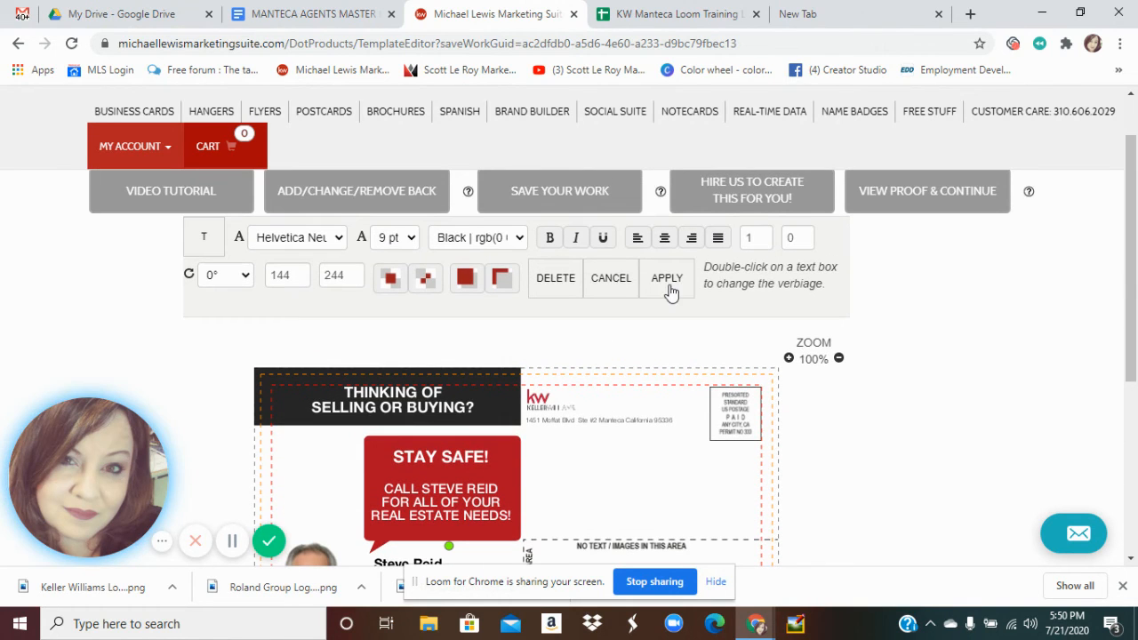
# Save the edited postcard again as 'Post Card draft 1'
pyautogui.click(583, 200)
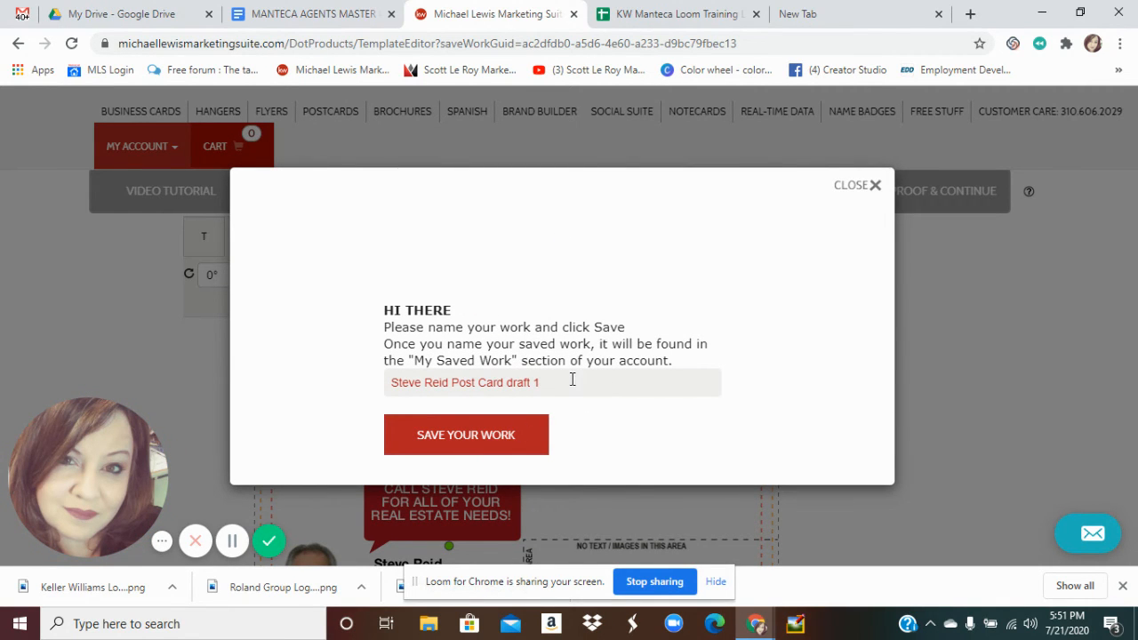
pyautogui.click(464, 434)
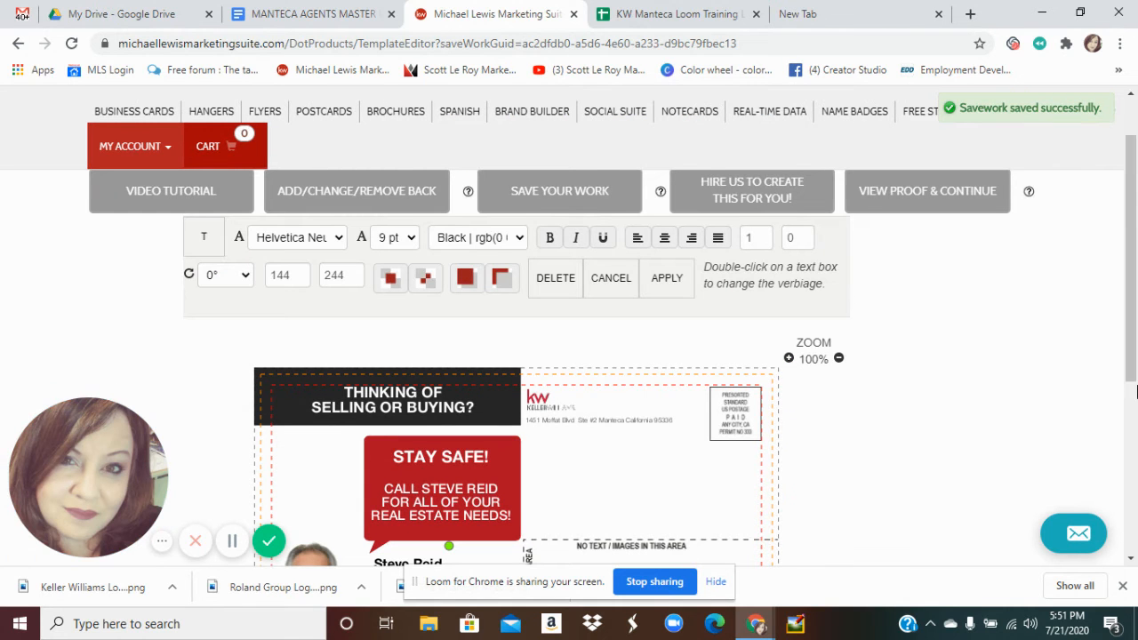
pyautogui.moveTo(1132, 321); pyautogui.dragTo(1134, 379)
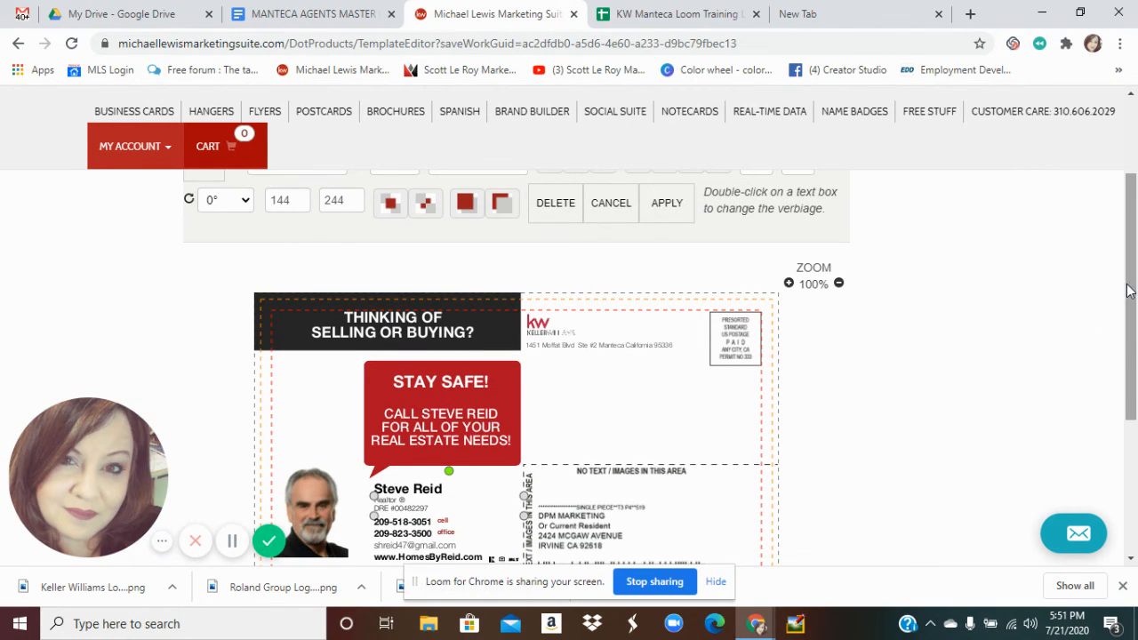
# Open the postcard proof preview and scroll down to the image and proof download options
pyautogui.scroll(1, 1097, 308)
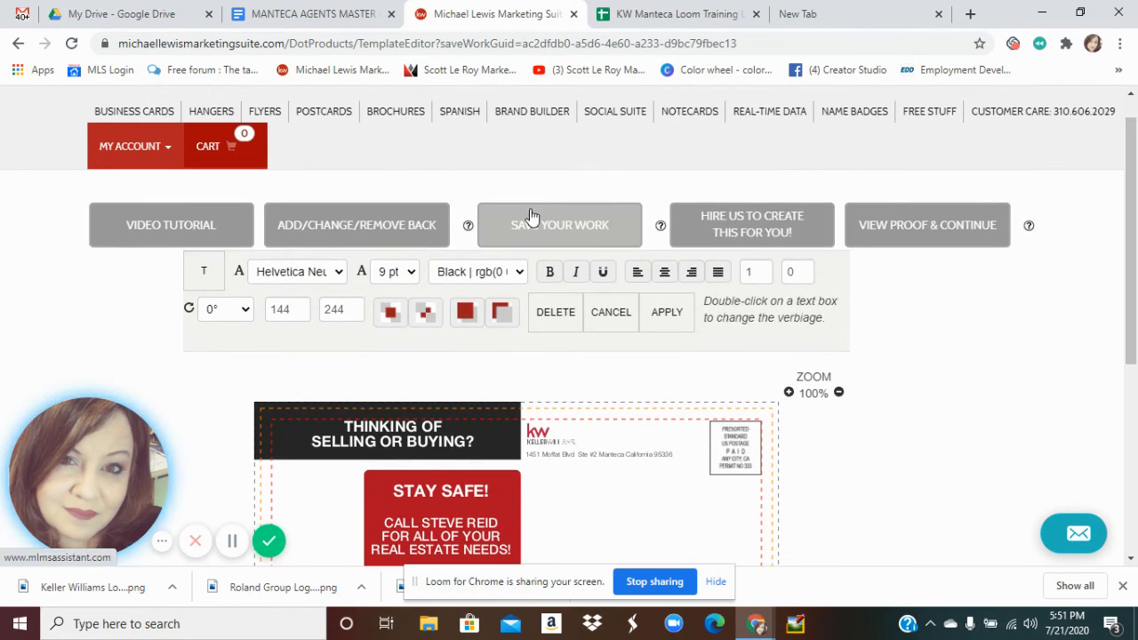
pyautogui.click(894, 237)
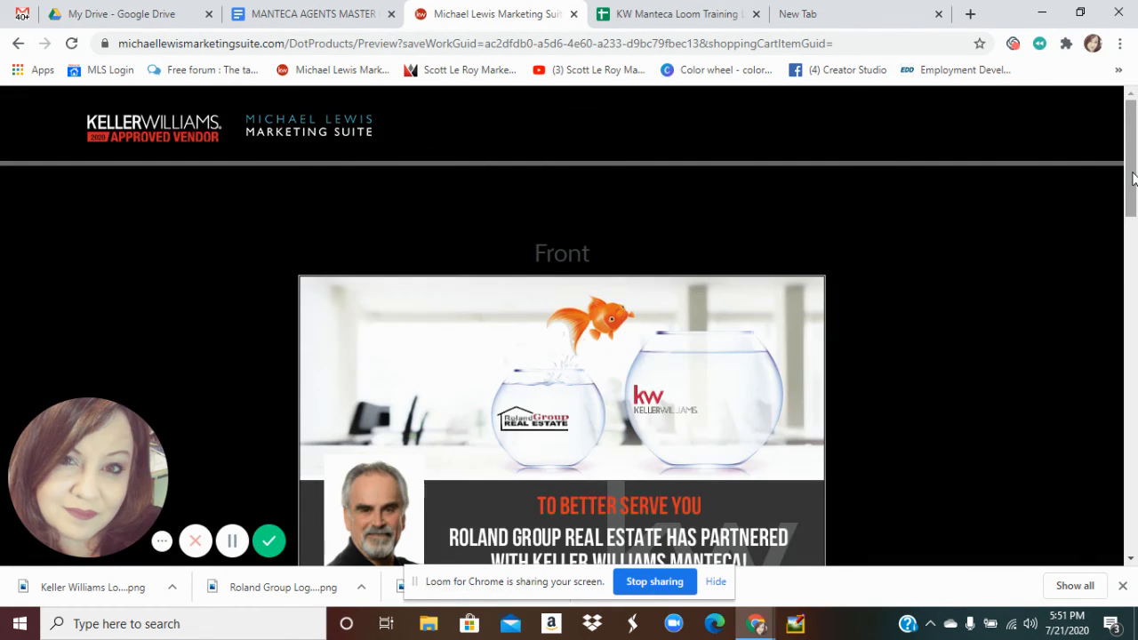
pyautogui.moveTo(1132, 178); pyautogui.dragTo(1130, 345)
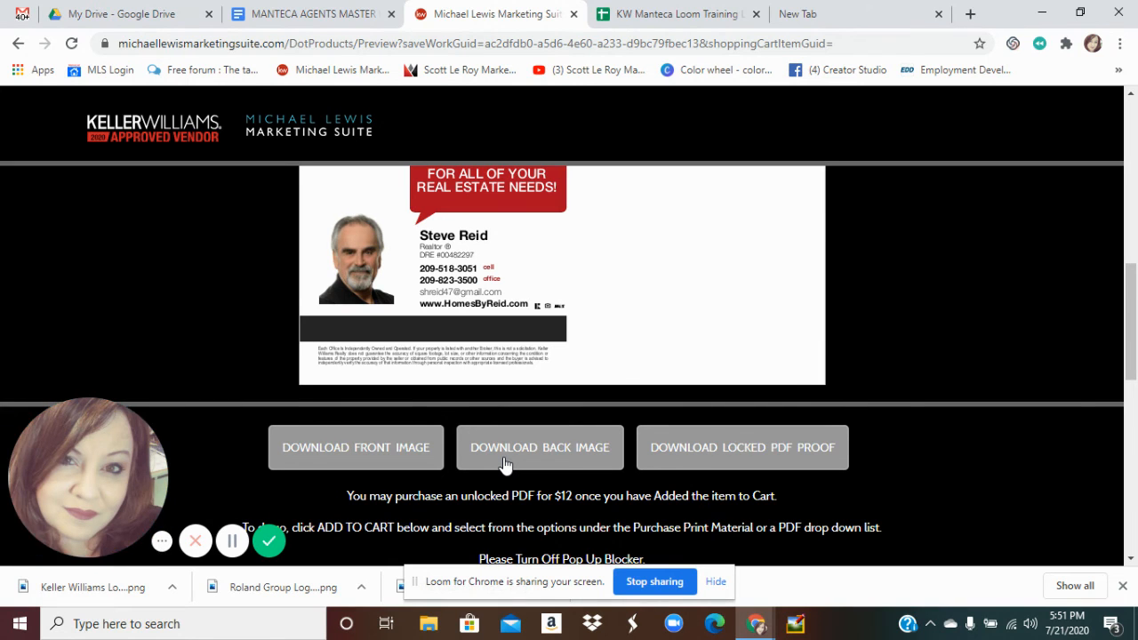
# Save the postcard front as a PNG named with the agent's name plus 'Postcard Front', then start the back-image download
pyautogui.click(365, 457)
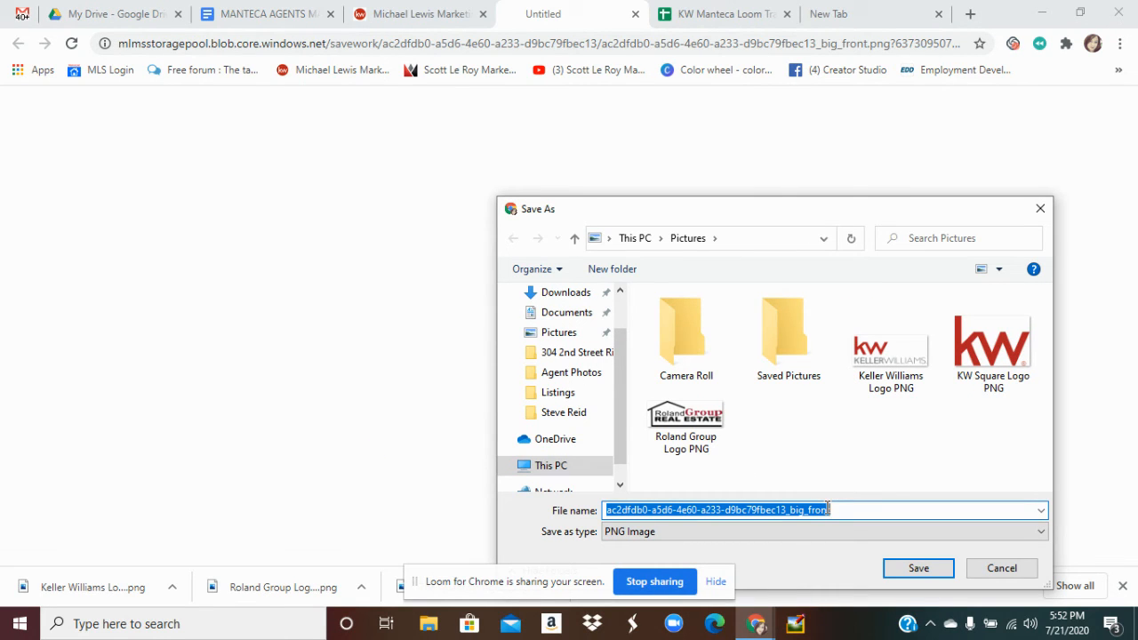
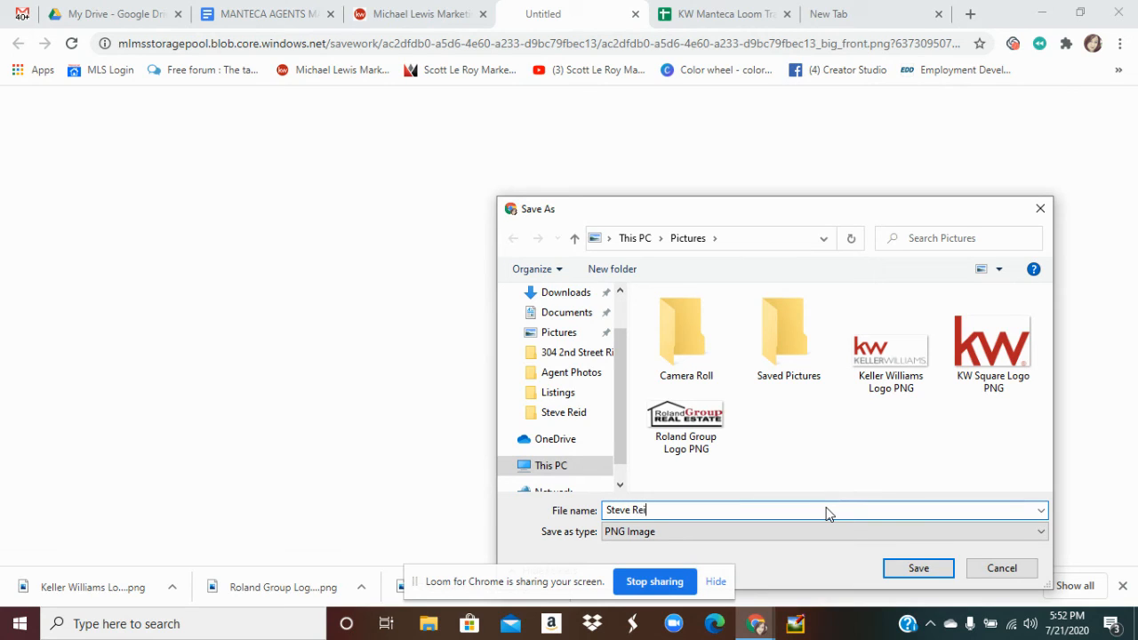
pyautogui.press('Return')
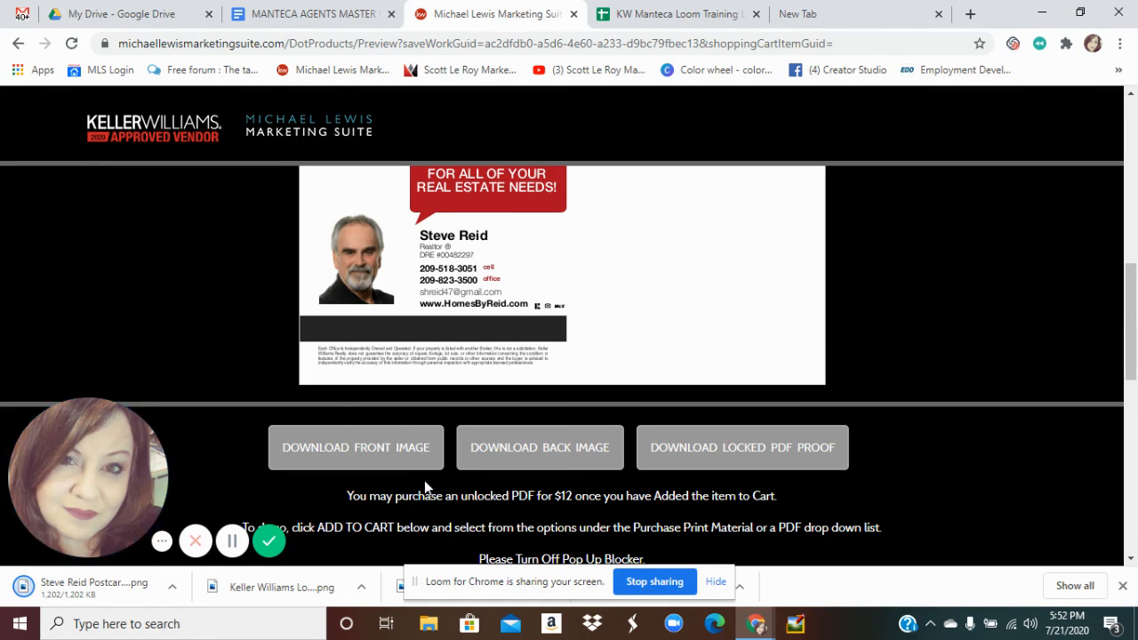
pyautogui.click(547, 454)
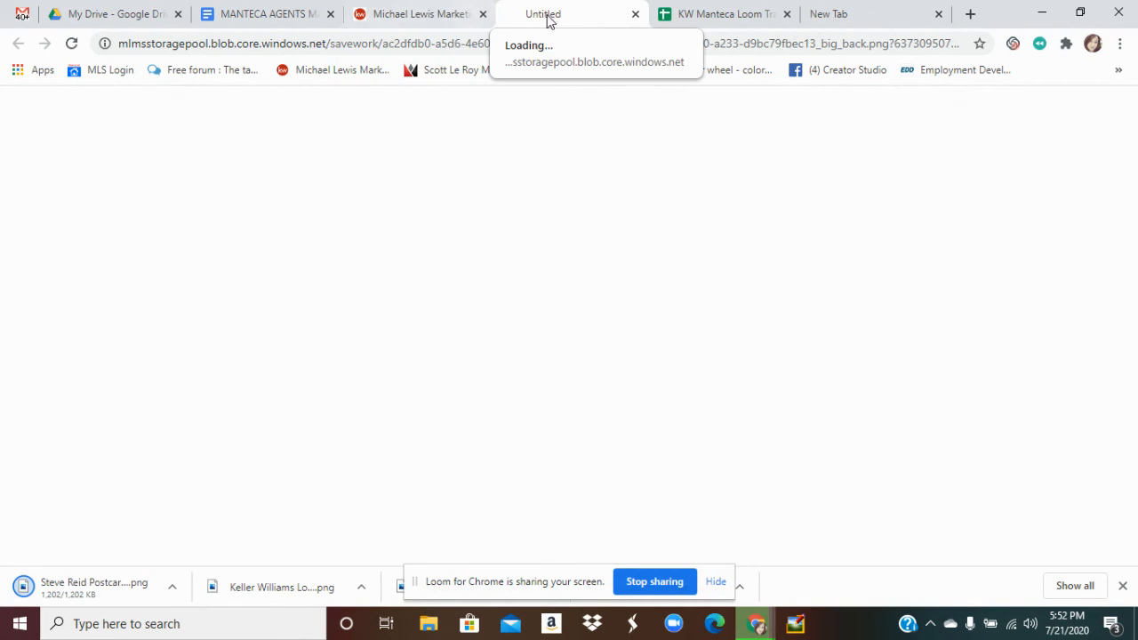
# Save the postcard back as a PNG named with the agent's name plus 'Postcard Back'
pyautogui.click(637, 15)
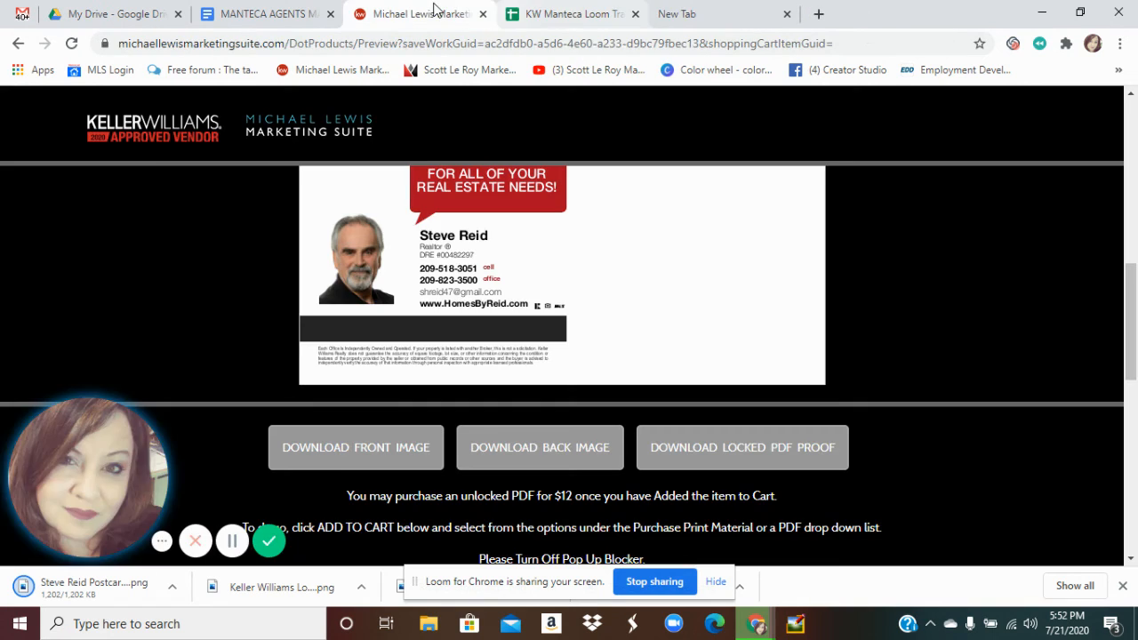
pyautogui.click(521, 448)
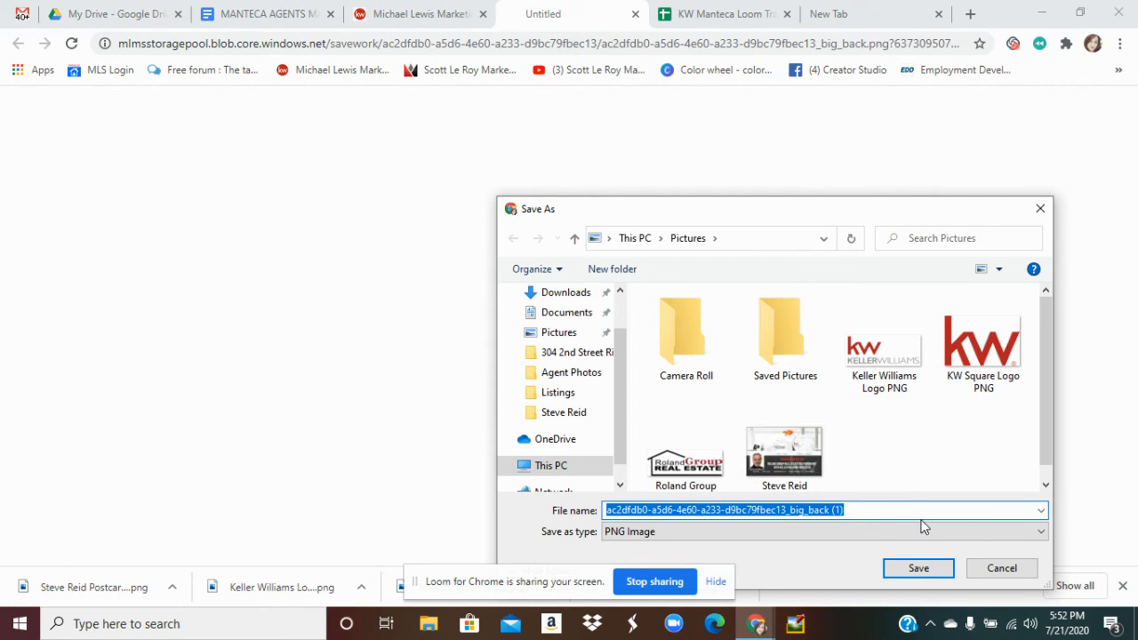
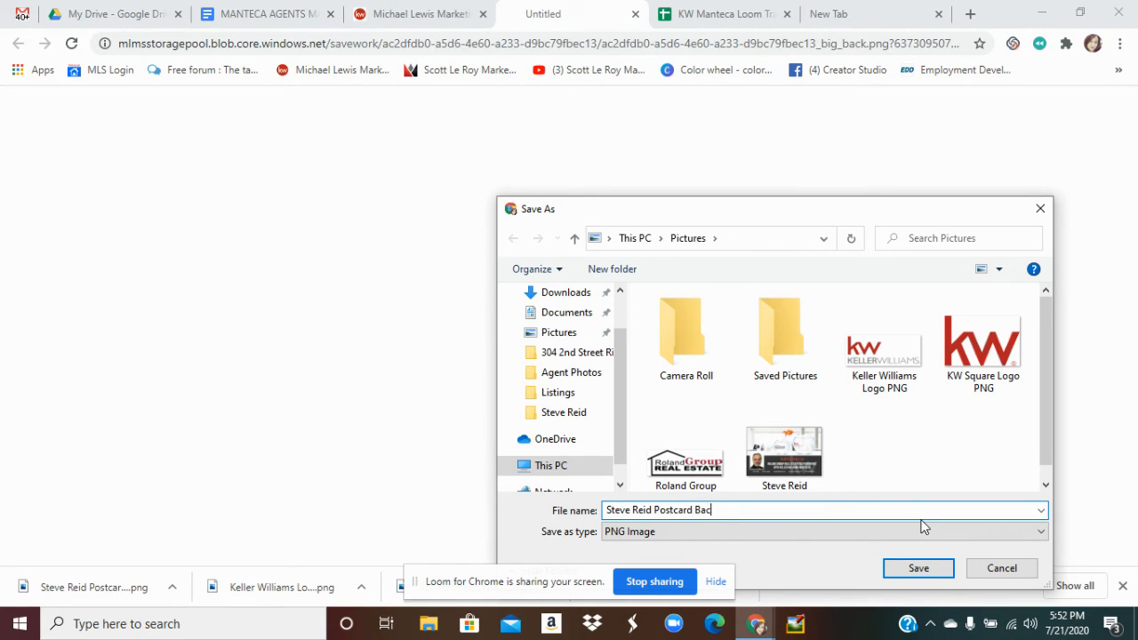
pyautogui.write('k')
pyautogui.click(927, 569)
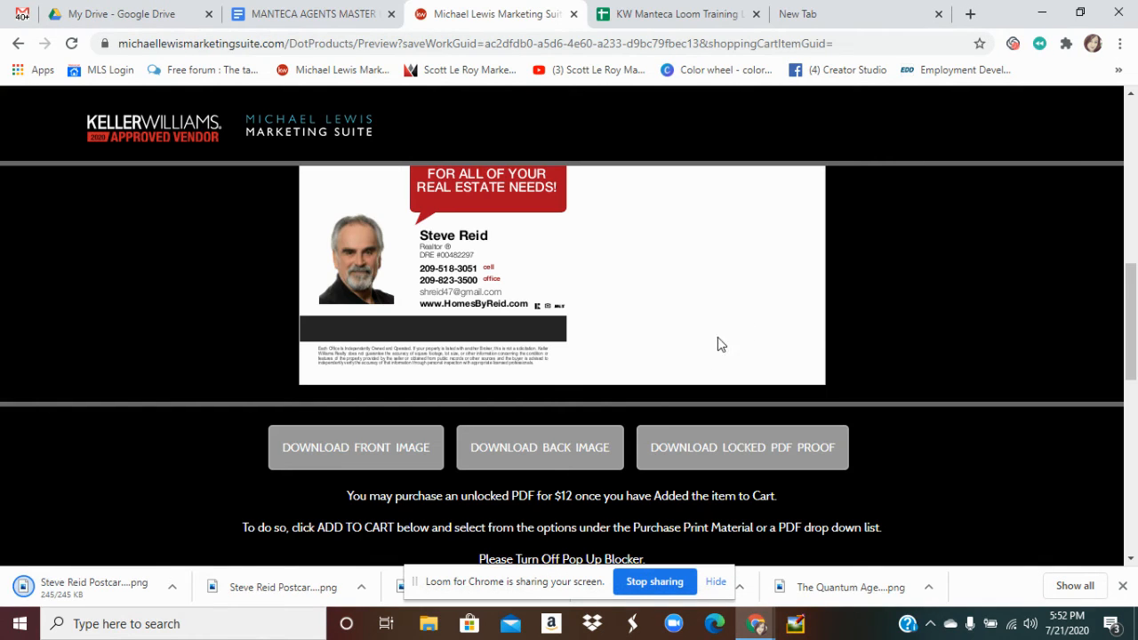
pyautogui.click(240, 585)
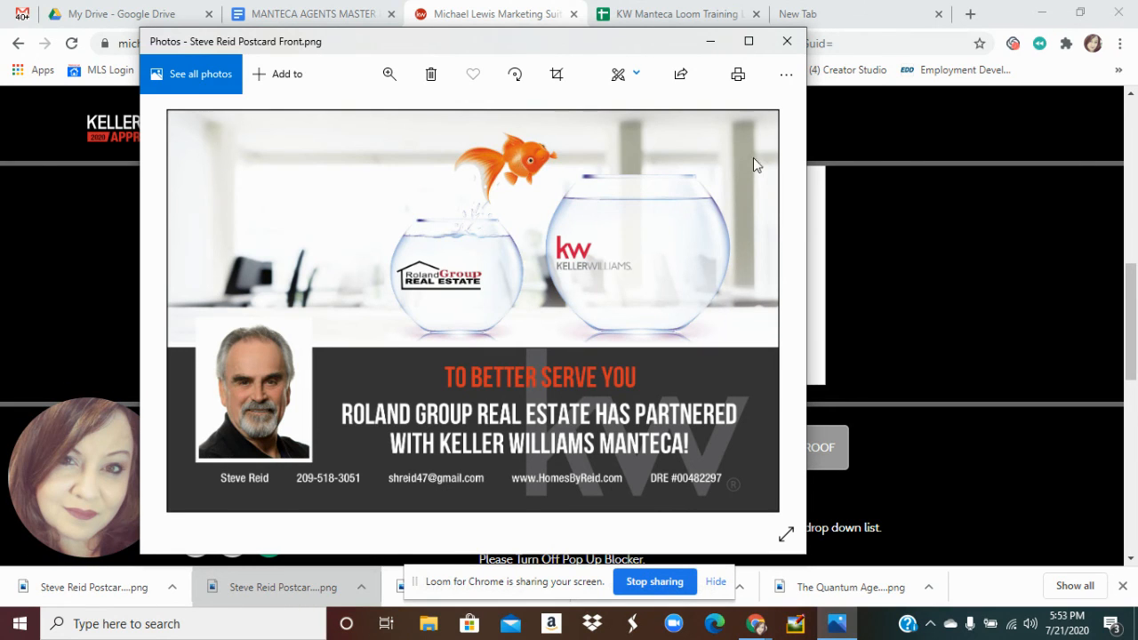
pyautogui.click(784, 43)
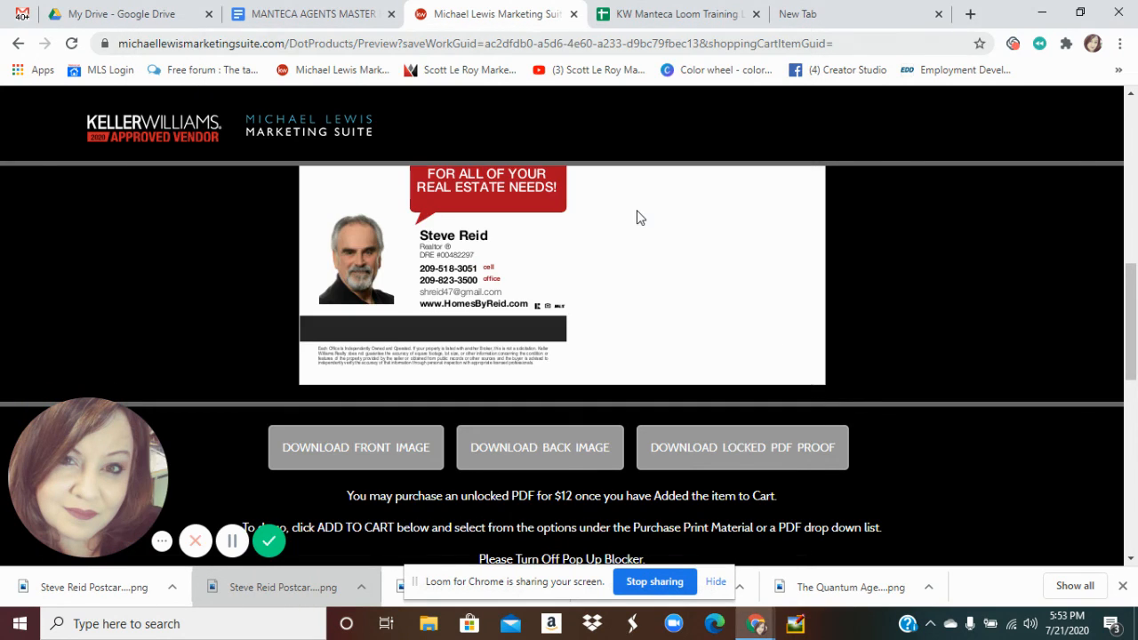
pyautogui.click(92, 585)
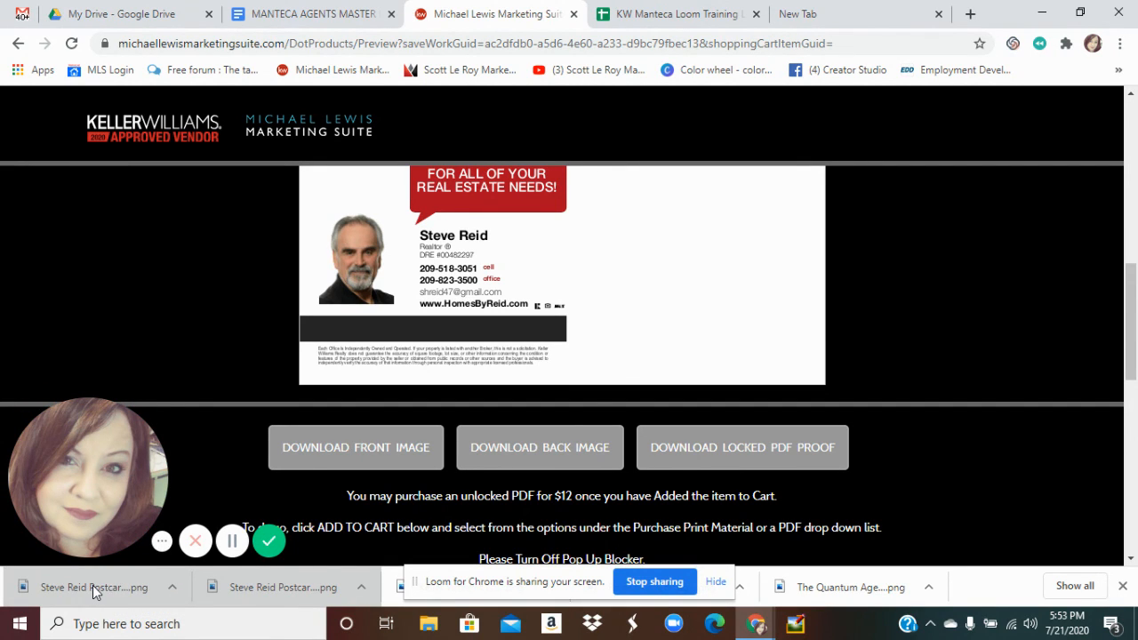
pyautogui.click(92, 586)
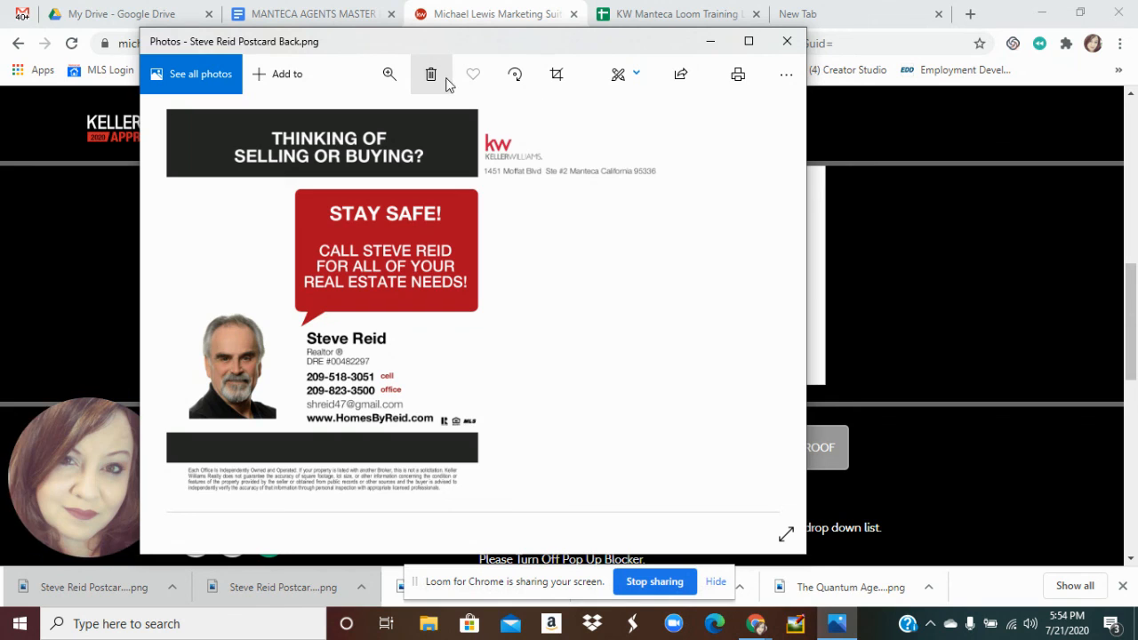
pyautogui.click(794, 44)
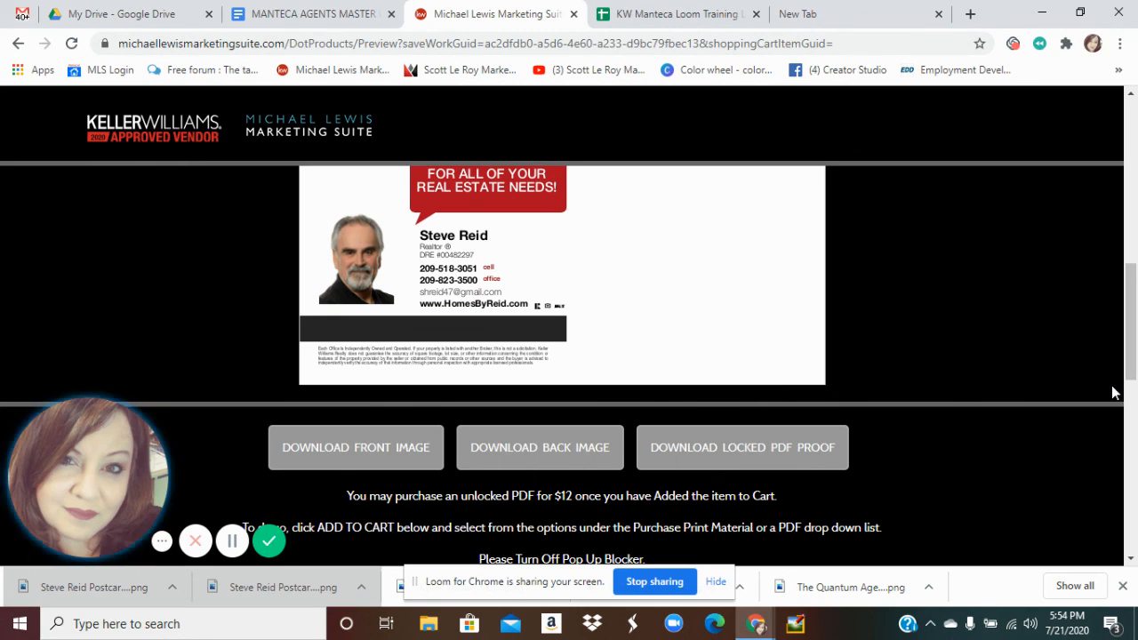
# Scroll down through the proof page options and back up toward the top
pyautogui.moveTo(1137, 321); pyautogui.dragTo(1136, 359)
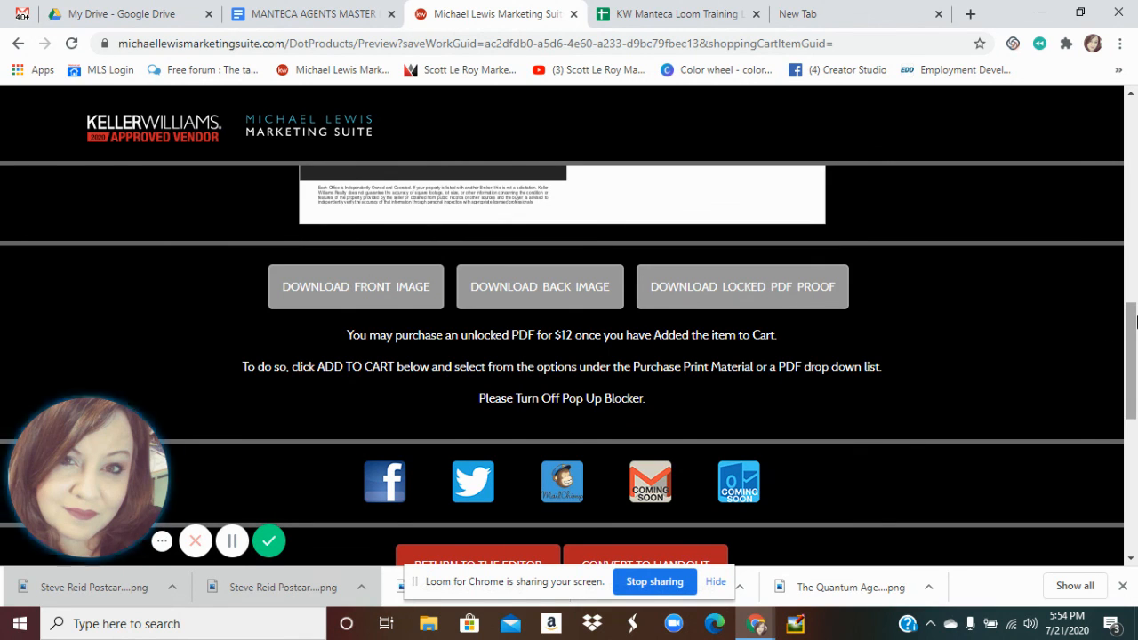
pyautogui.moveTo(1133, 322); pyautogui.dragTo(1131, 398)
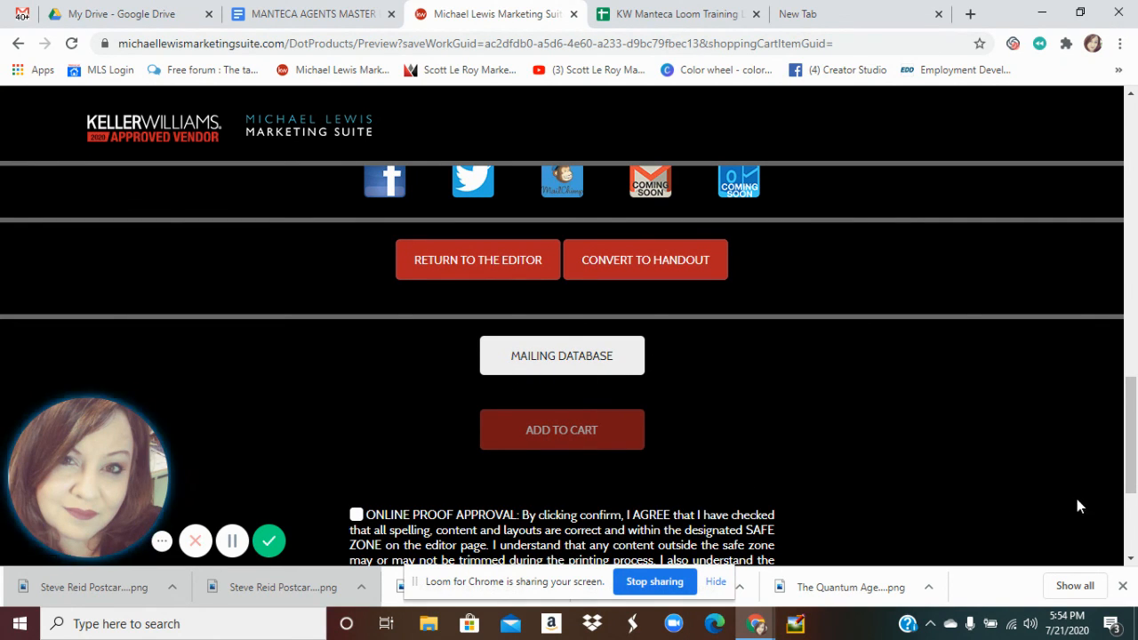
pyautogui.scroll(-3, 686, 258)
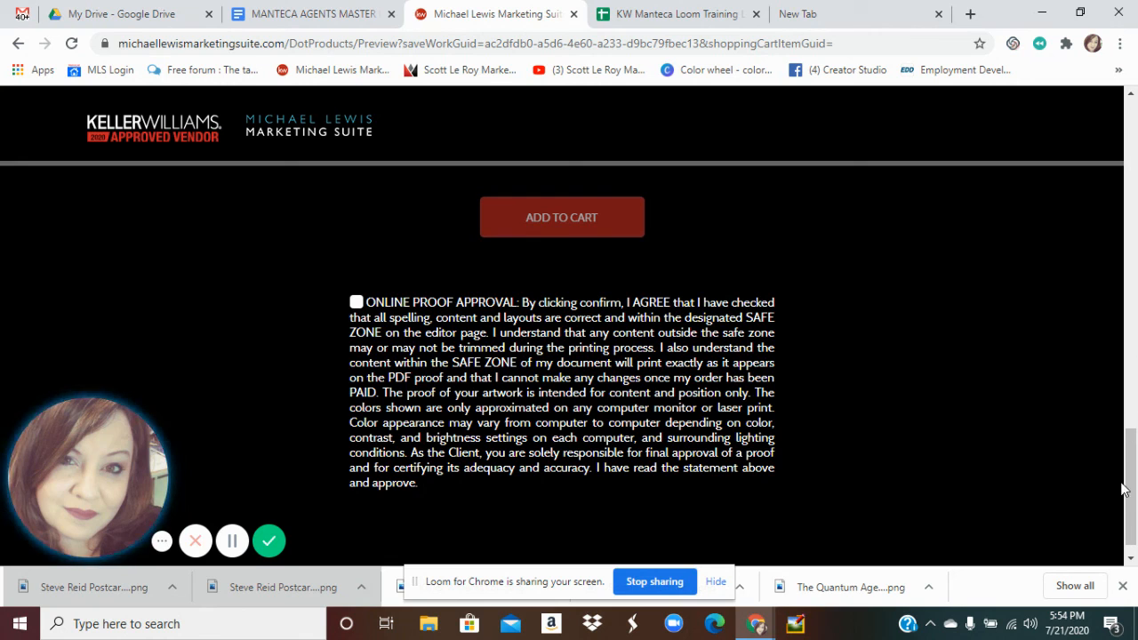
pyautogui.moveTo(1134, 460)
pyautogui.mouseDown()
pyautogui.moveTo(1134, 258)
pyautogui.moveTo(1133, 460)
pyautogui.mouseUp()
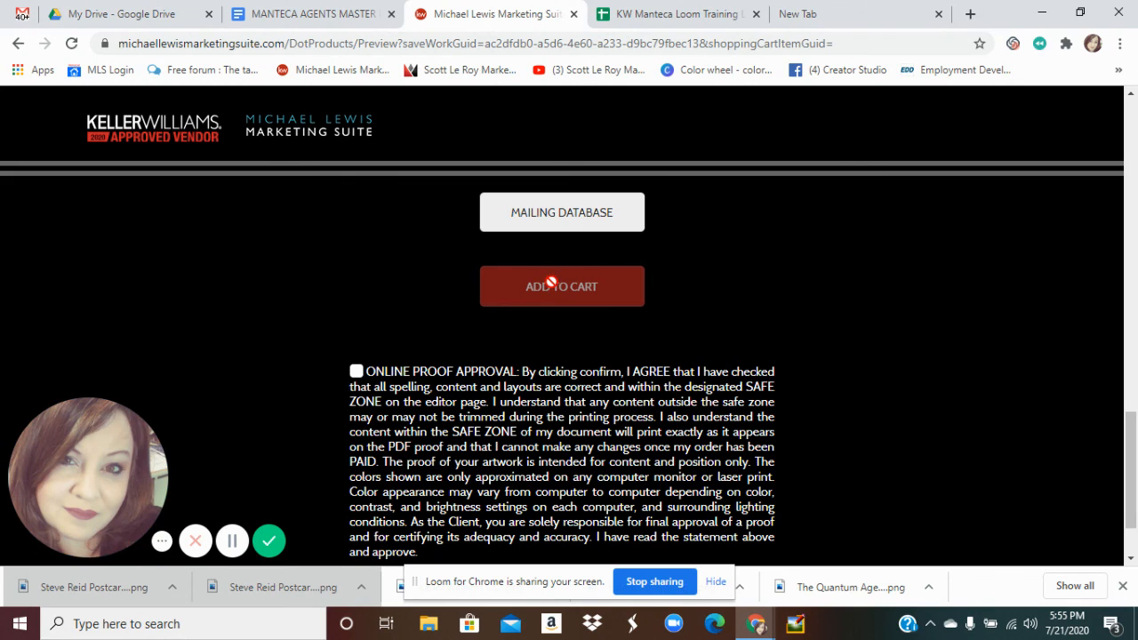
pyautogui.moveTo(1135, 432); pyautogui.dragTo(1133, 137)
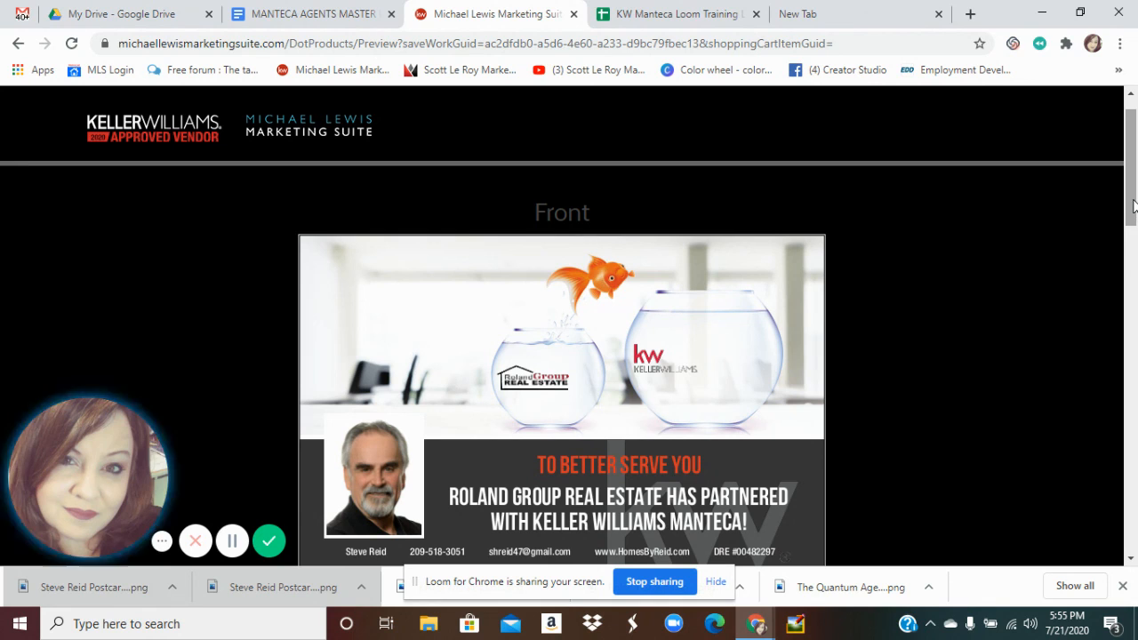
pyautogui.moveTo(1134, 206); pyautogui.dragTo(1134, 447)
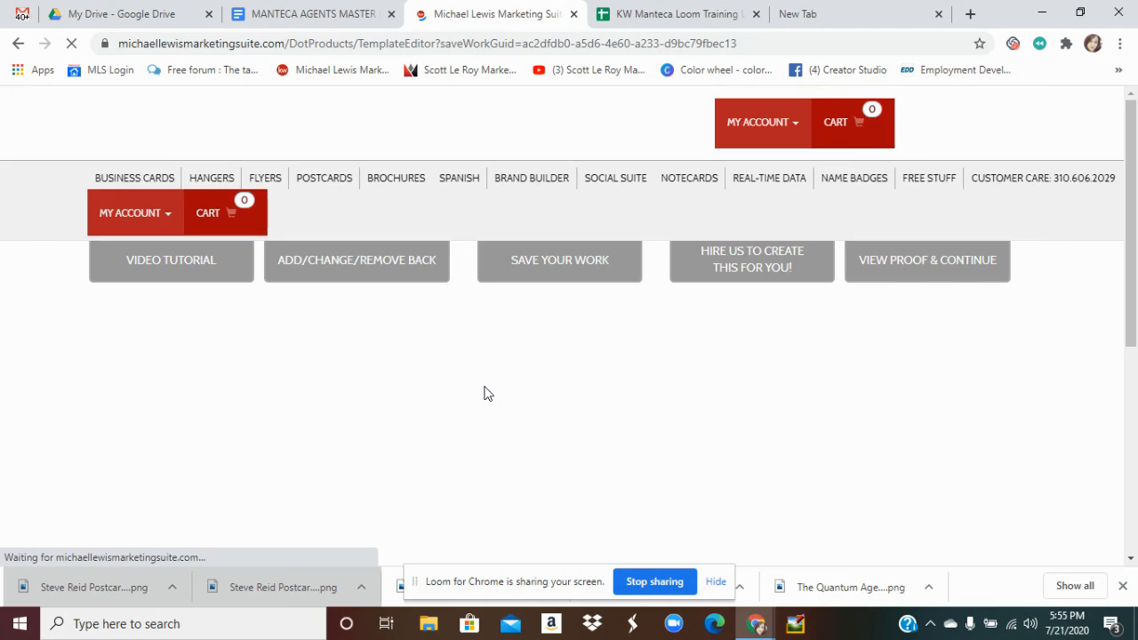
pyautogui.click(1134, 265)
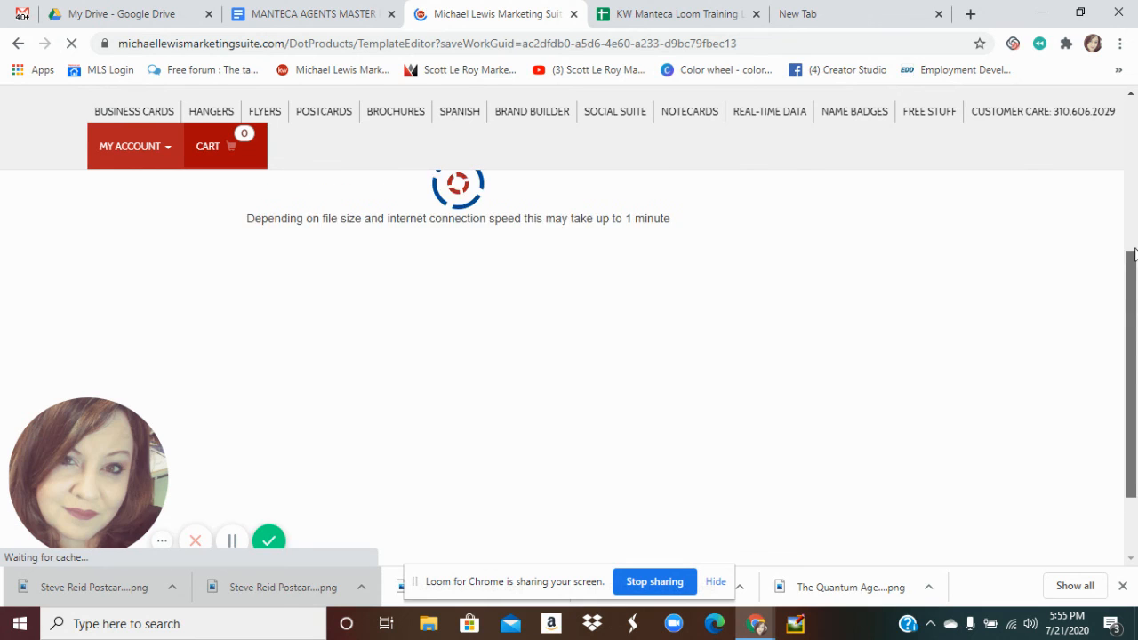
pyautogui.scroll(2, 1133, 256)
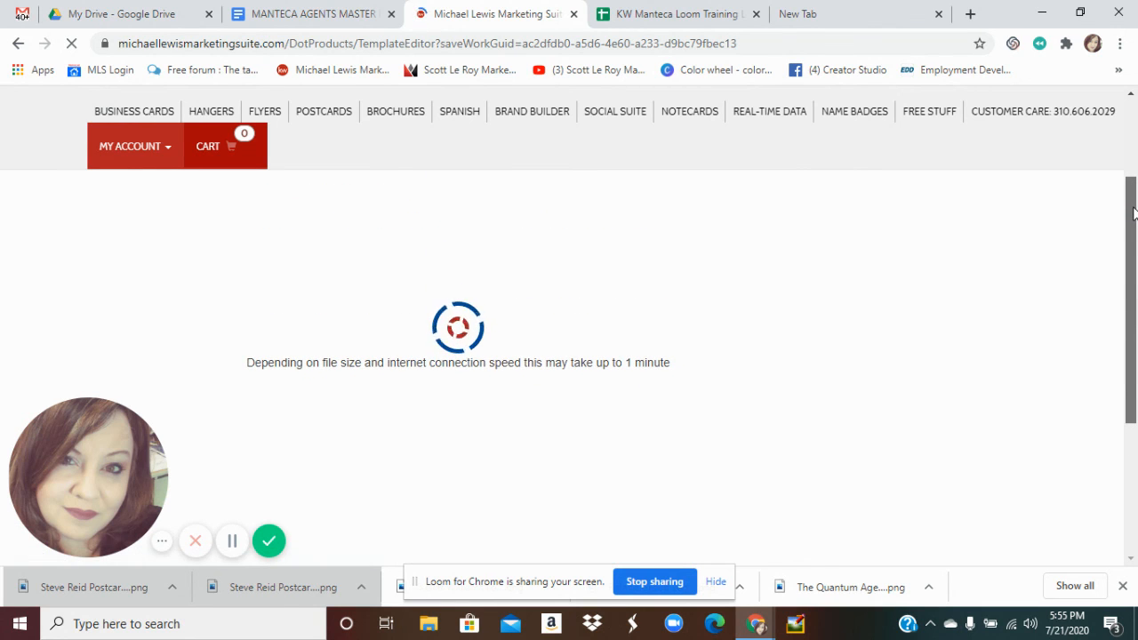
pyautogui.scroll(3, 1131, 195)
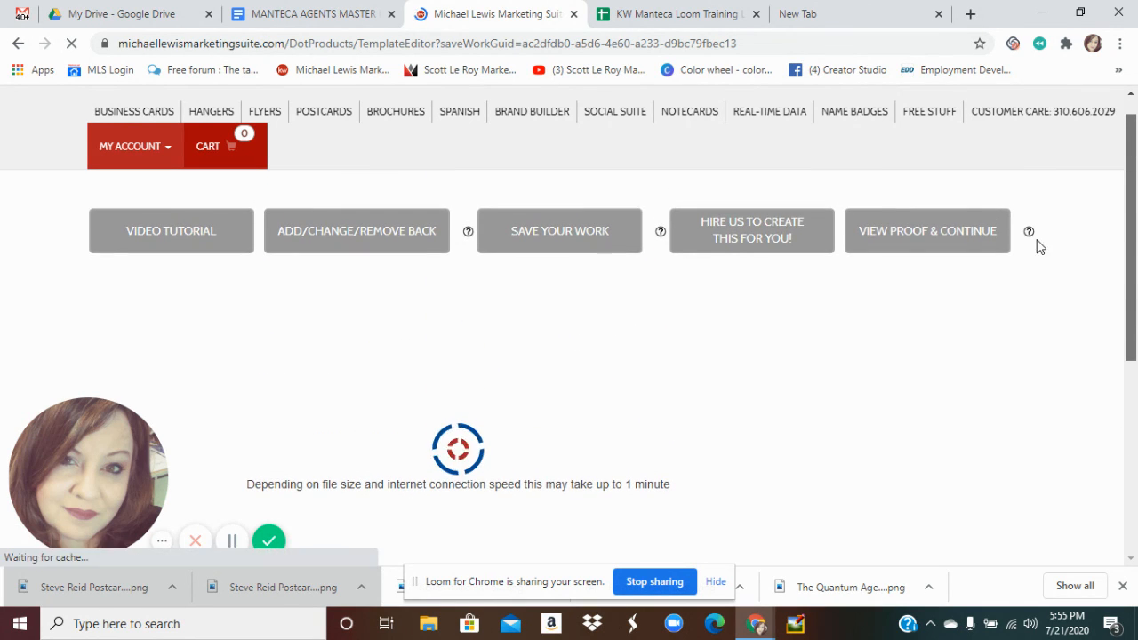